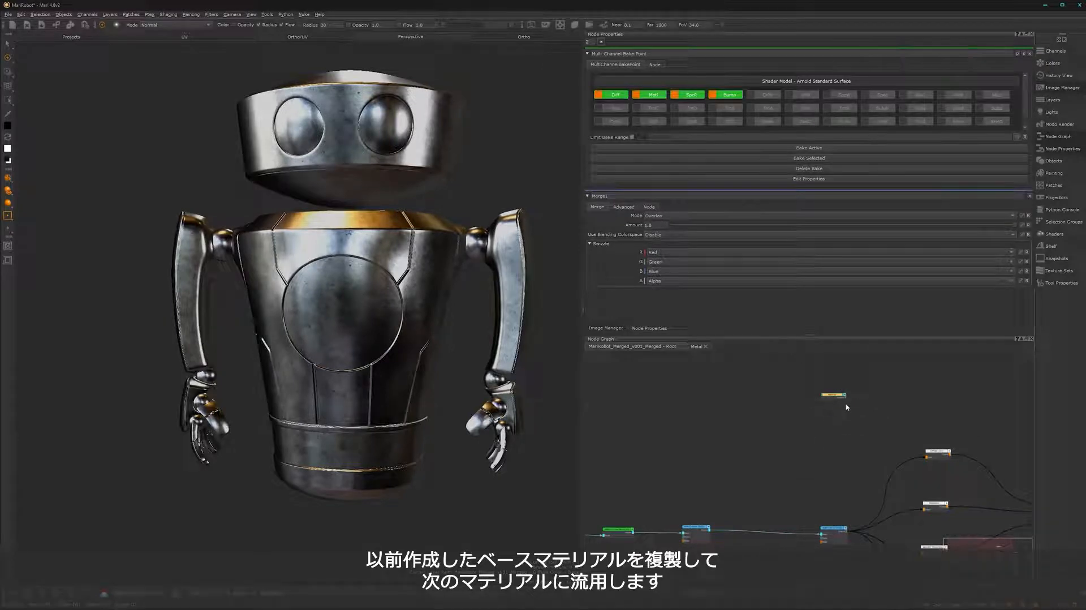
Paste a copy of the base material node and connect its output to the Over input of the first Multi-Channel Merge node
key(ctrl)
scroll(742, 507, up, 3)
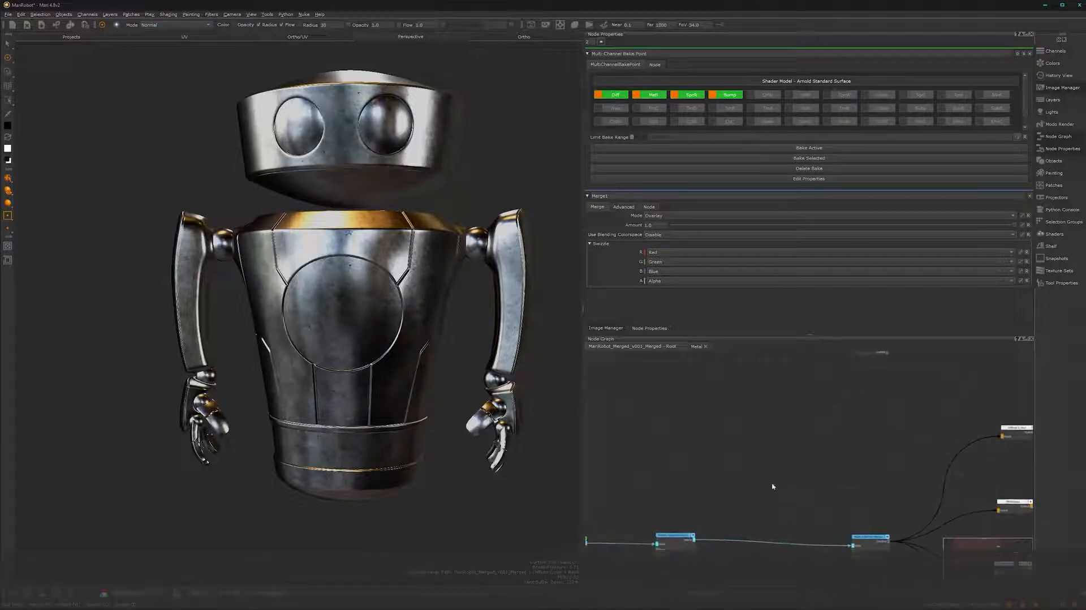
middle_drag(774, 487, 829, 433)
key(ctrl+v)
drag(752, 522, 723, 519)
scroll(741, 514, up, 3)
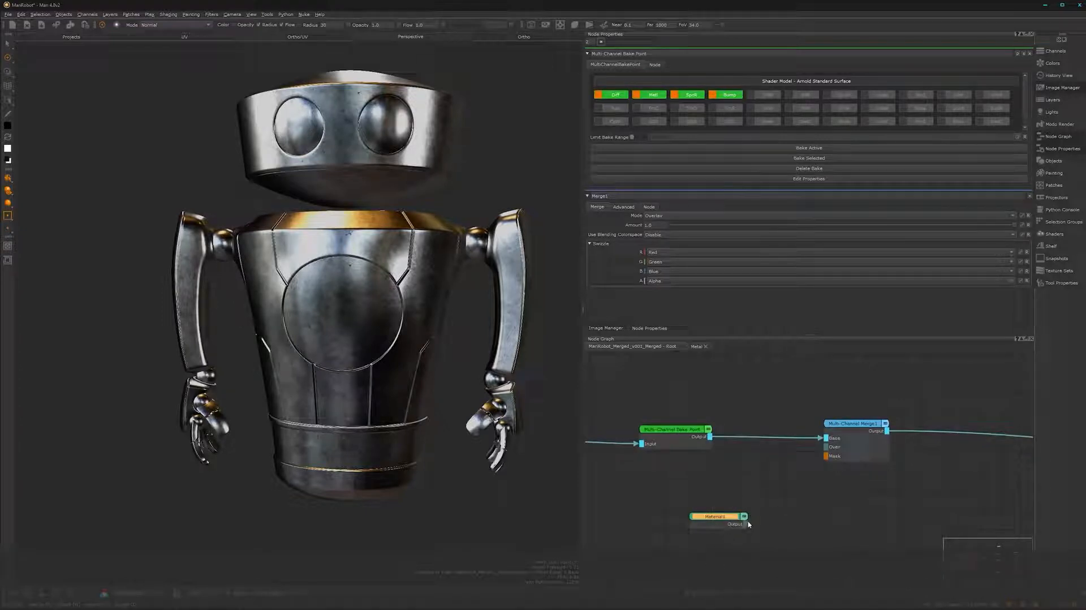
drag(750, 524, 826, 455)
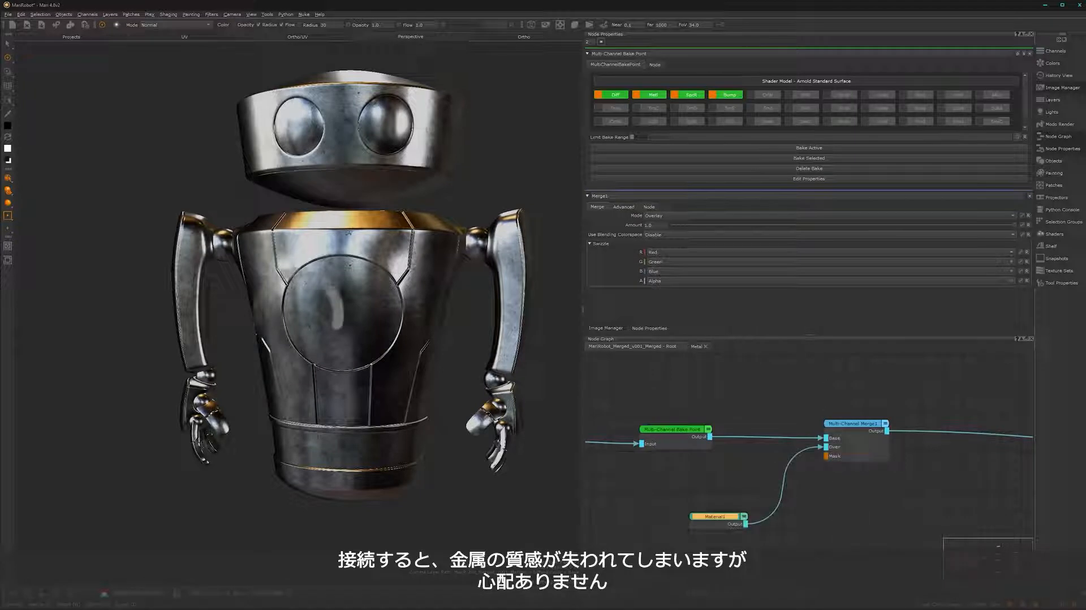
mouse_move(393, 353)
alt+mouse_down()
mouse_move(351, 395)
mouse_move(350, 419)
mouse_move(329, 363)
mouse_move(323, 429)
alt+mouse_up()
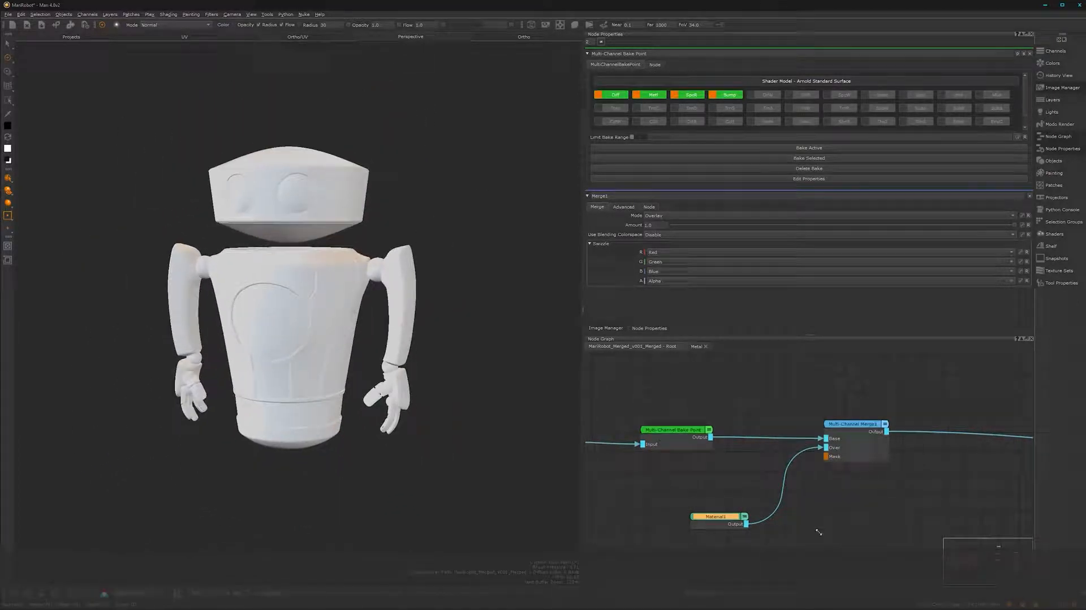
Display the list of selection groups
scroll(841, 524, down, 2)
middle_drag(837, 509, 775, 546)
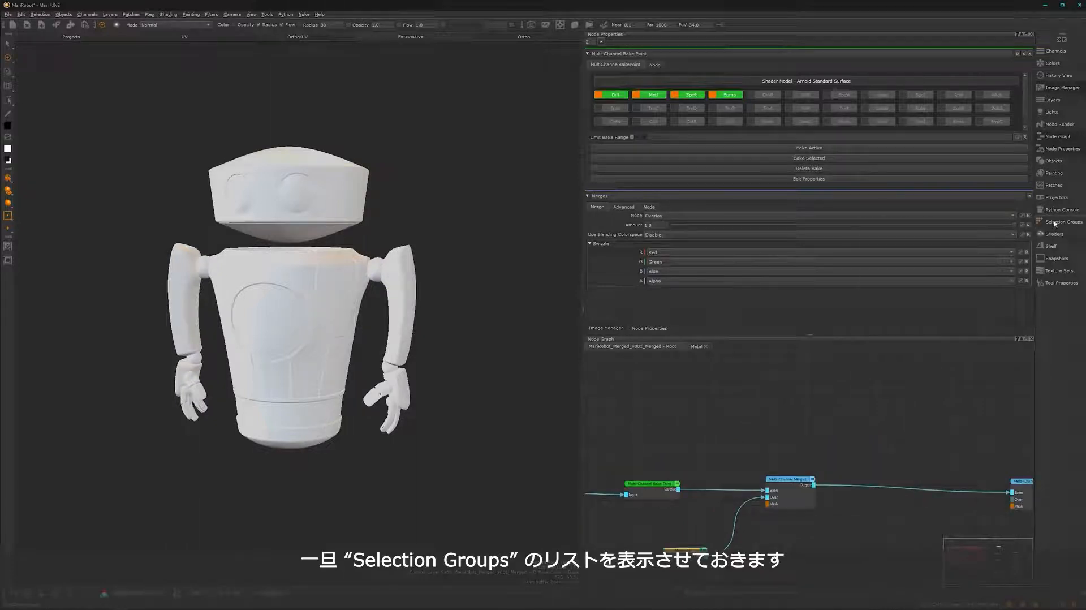
click(1054, 223)
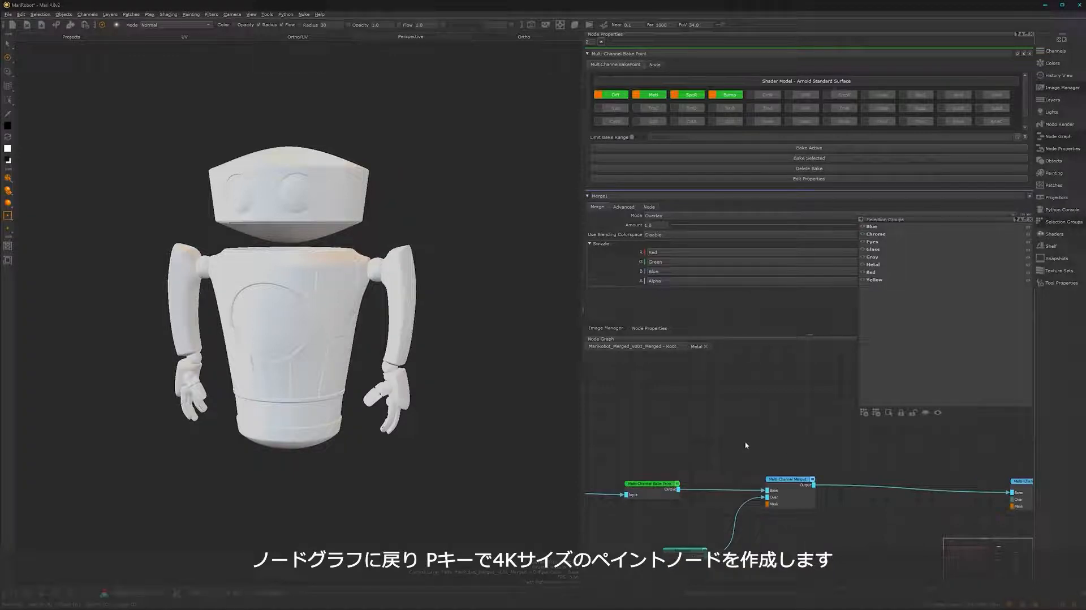
Add a black 4096 x 4096 paint node with Scalar Data enabled to the node graph
key(p)
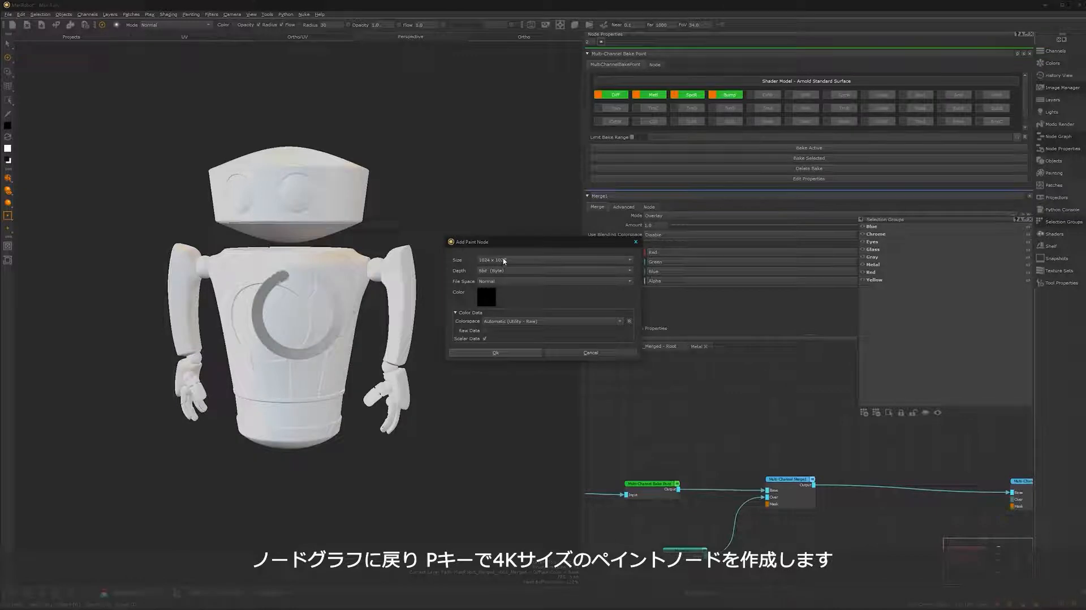
click(503, 260)
click(527, 306)
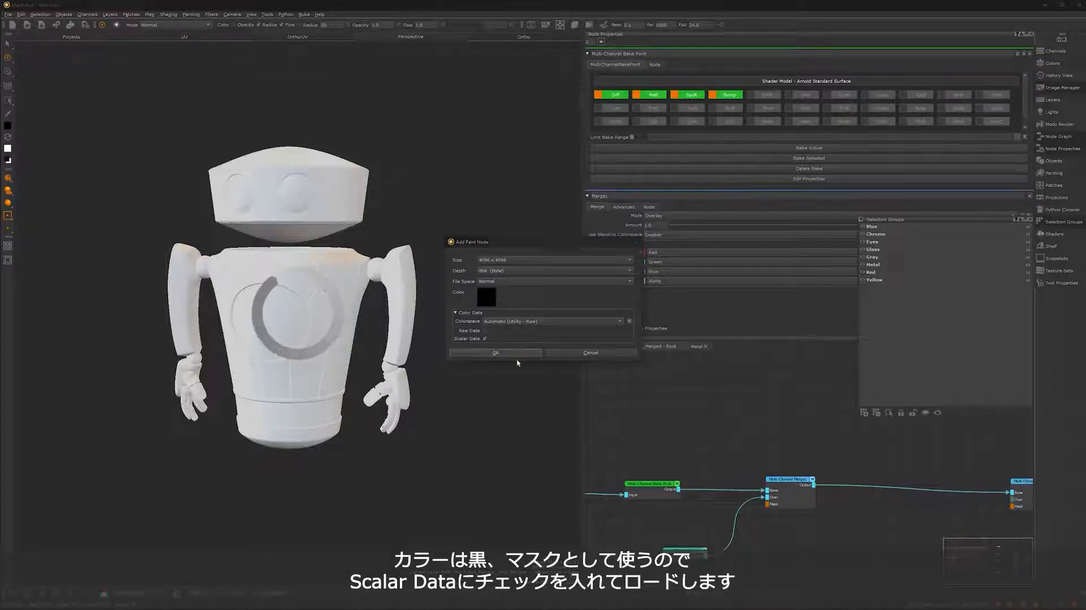
click(512, 352)
Connect the paint node to the Mask input of the Multi-Channel Merge node and place it just above that node
mouse_move(768, 448)
mouse_down()
mouse_move(770, 414)
mouse_move(793, 420)
mouse_move(810, 496)
mouse_move(782, 507)
mouse_move(765, 426)
mouse_up()
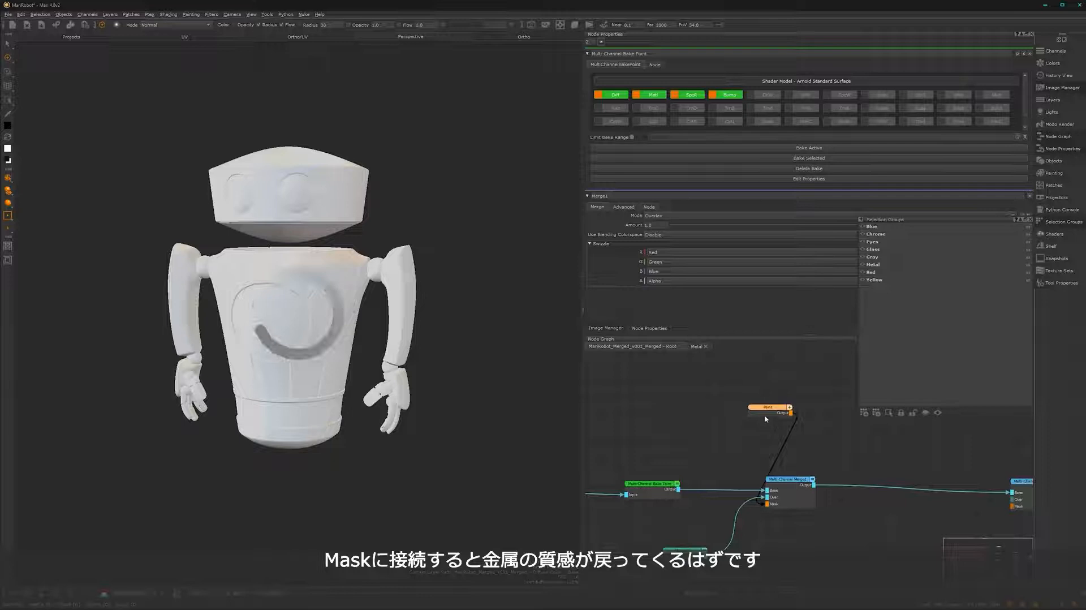
drag(774, 408, 790, 442)
click(809, 524)
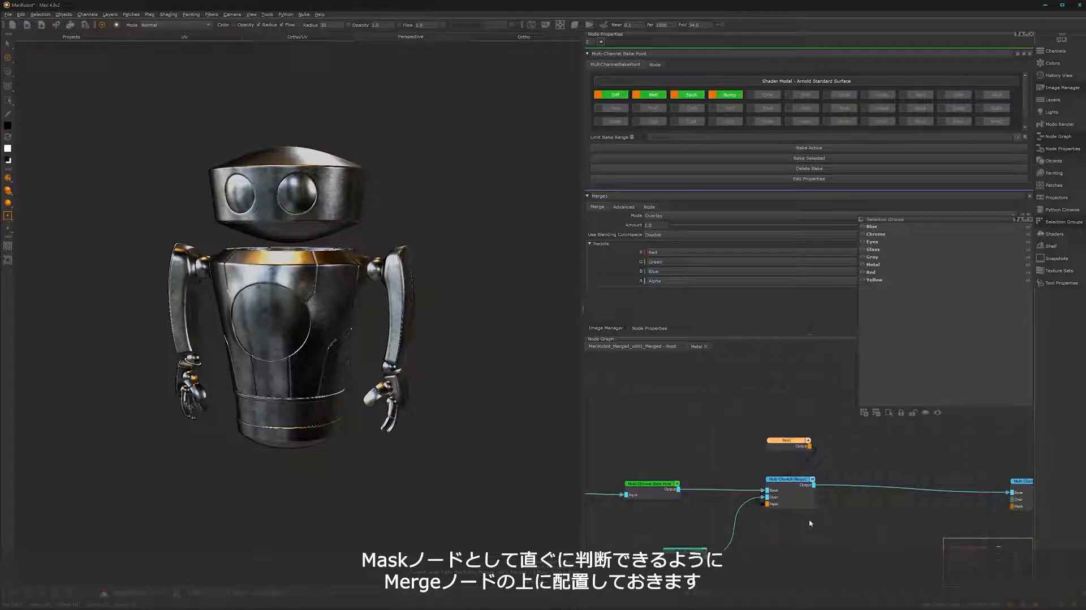
Activate the Selection tool and select the faces of the Yellow selection group on the robot
scroll(779, 533, down, 2)
middle_drag(803, 488, 779, 477)
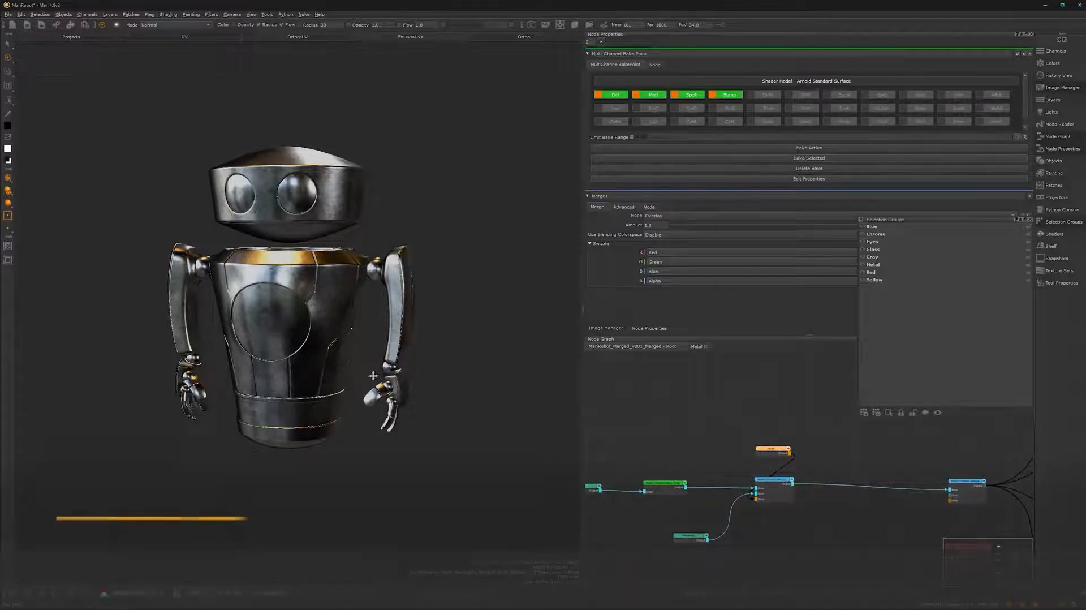
alt+middle_drag(310, 397, 334, 414)
alt+right_drag(334, 414, 378, 407)
mouse_move(340, 369)
alt+middle_down()
mouse_move(331, 376)
mouse_move(324, 322)
alt+middle_up()
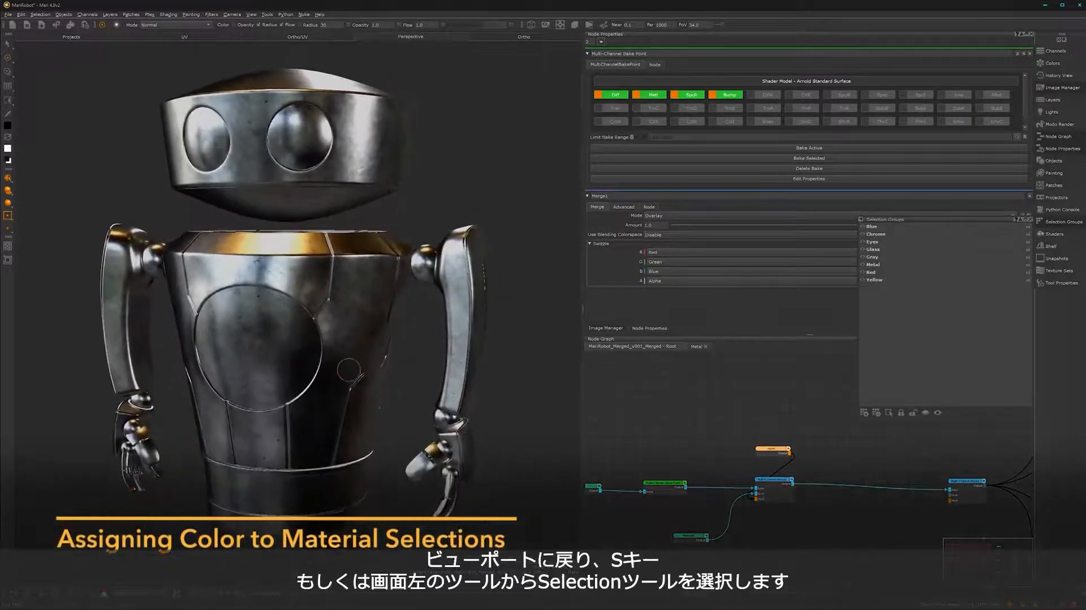
alt+right_drag(324, 322, 332, 388)
key(s)
alt+middle_drag(359, 378, 389, 365)
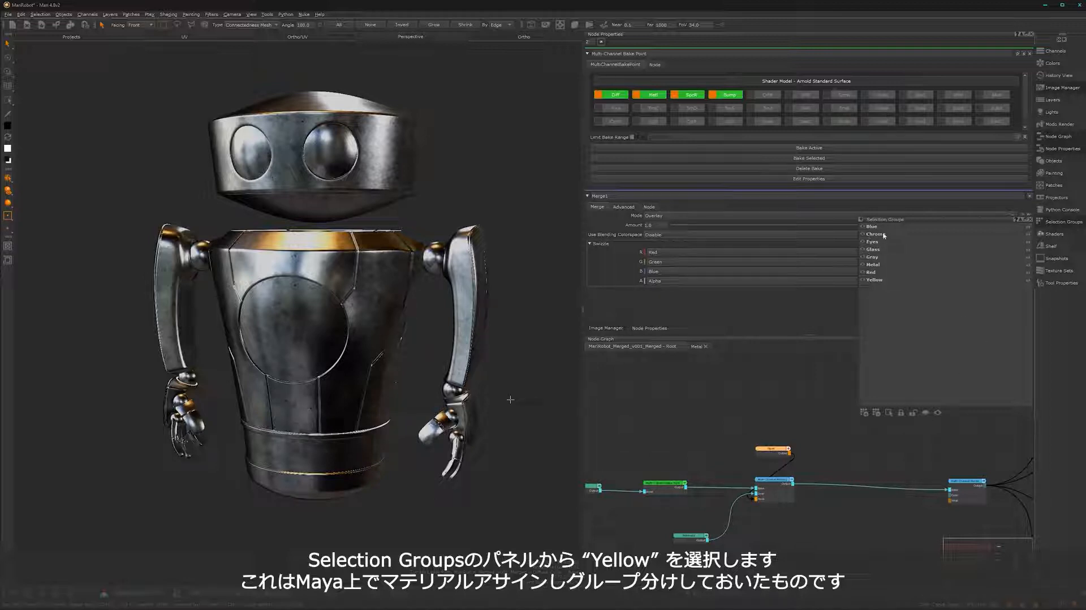
click(877, 281)
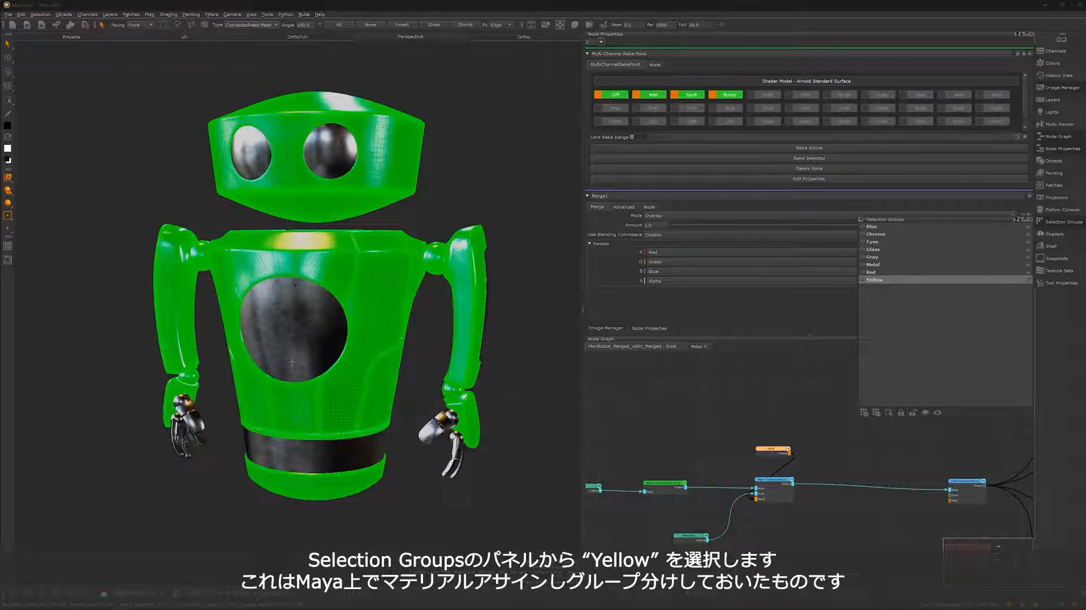
Fill the selected Yellow group faces with White in the mask and clear the selection
alt+drag(292, 362, 427, 393)
alt+right_drag(426, 392, 408, 388)
alt+drag(346, 396, 226, 366)
alt+right_drag(249, 362, 318, 359)
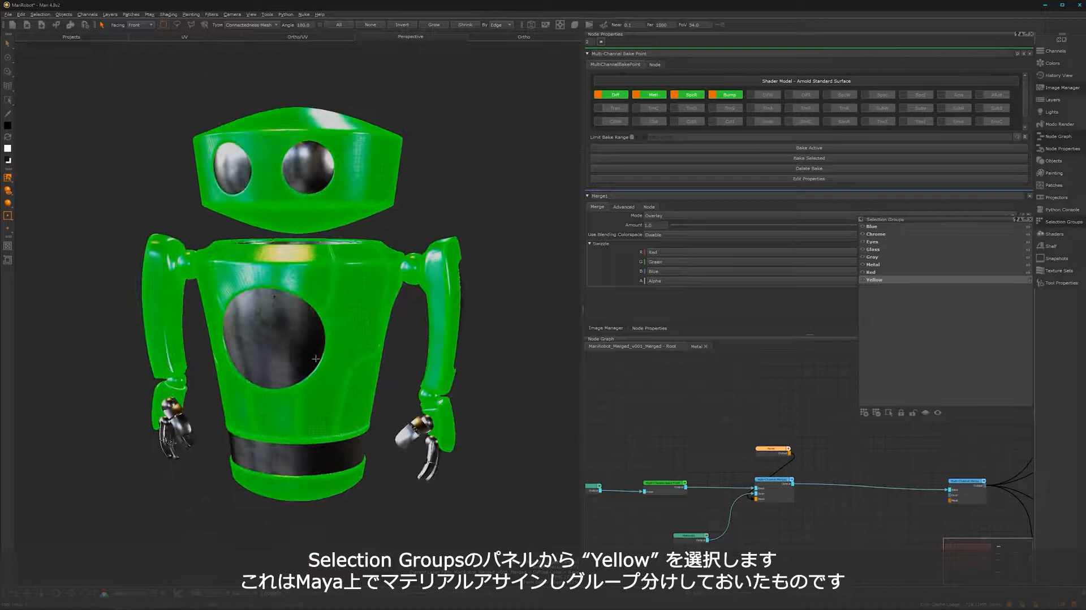
alt+middle_drag(318, 359, 347, 369)
alt+drag(342, 371, 324, 394)
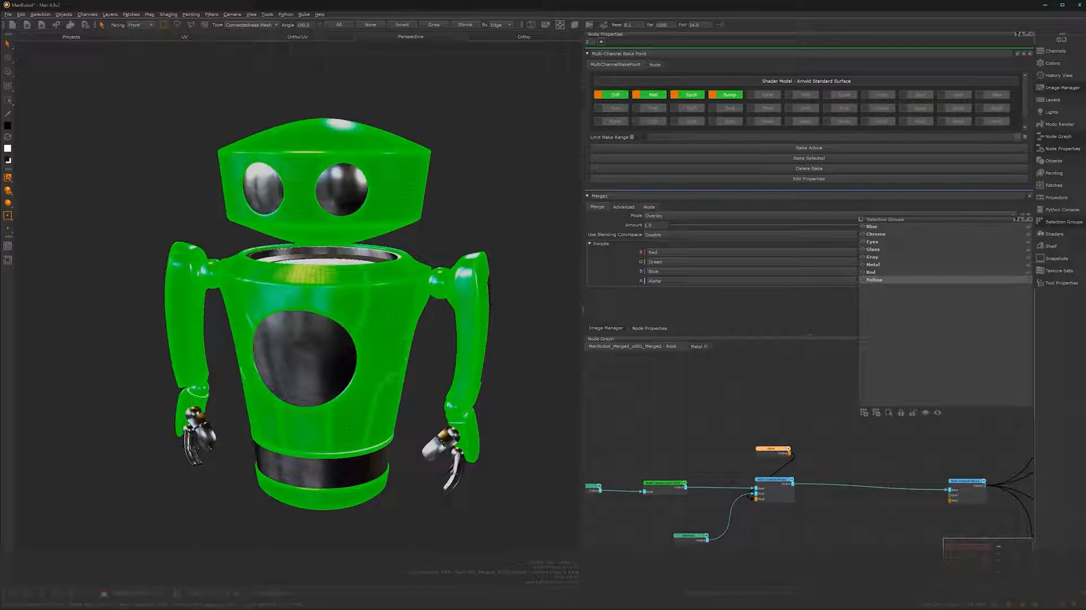
alt+drag(306, 330, 317, 299)
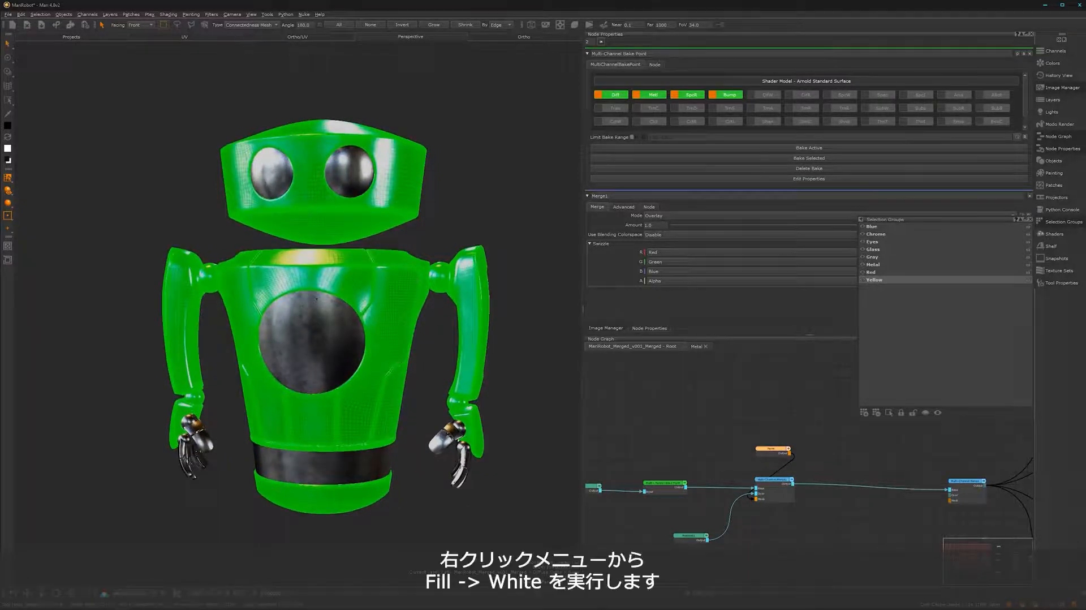
right_click(396, 316)
mouse_move(421, 421)
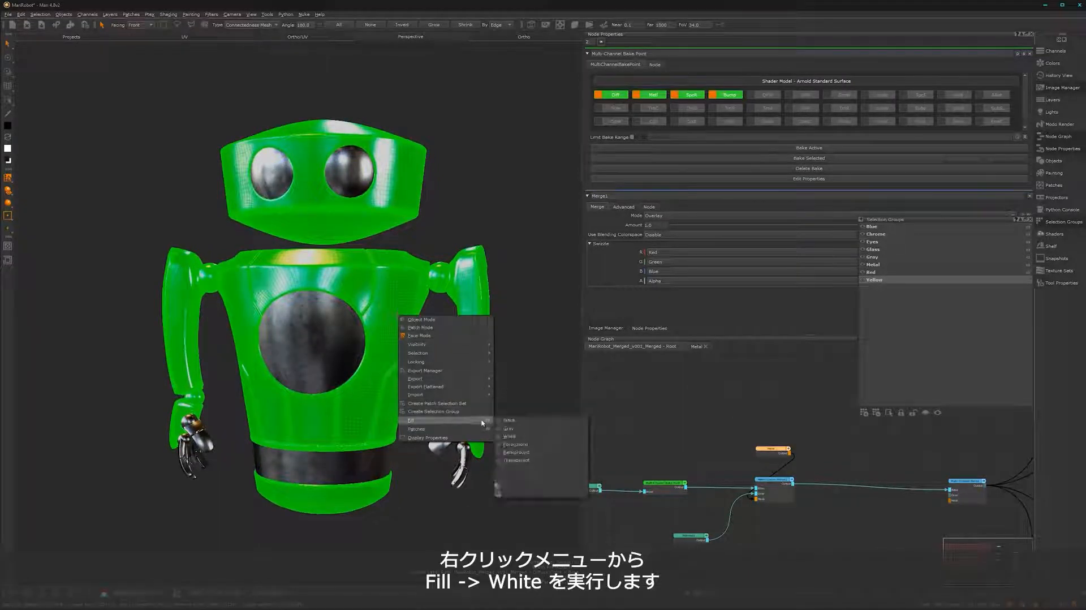
click(518, 437)
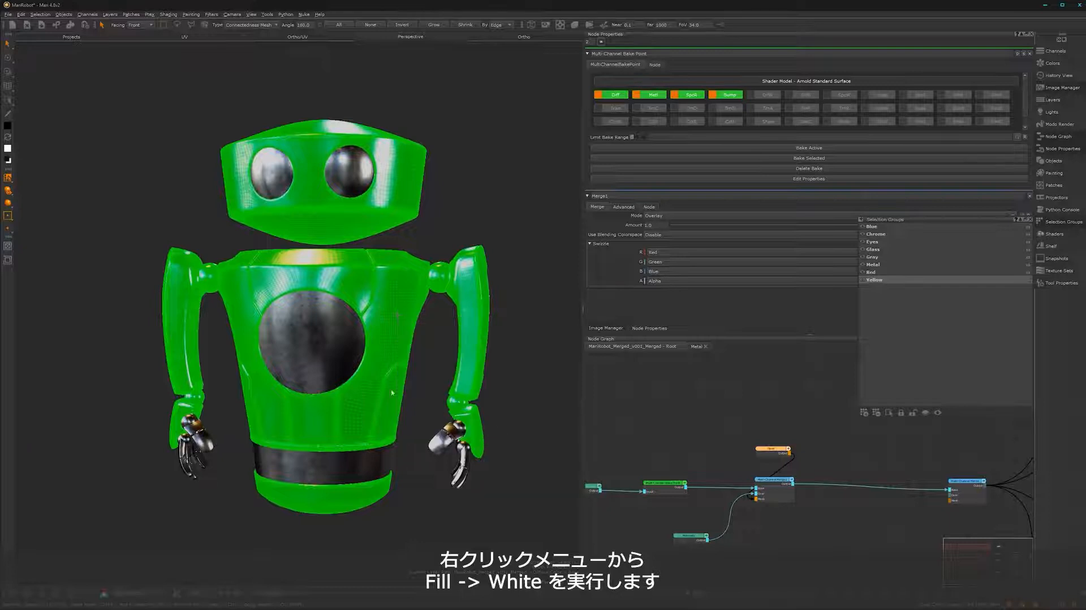
click(434, 356)
middle_drag(433, 357, 303, 376)
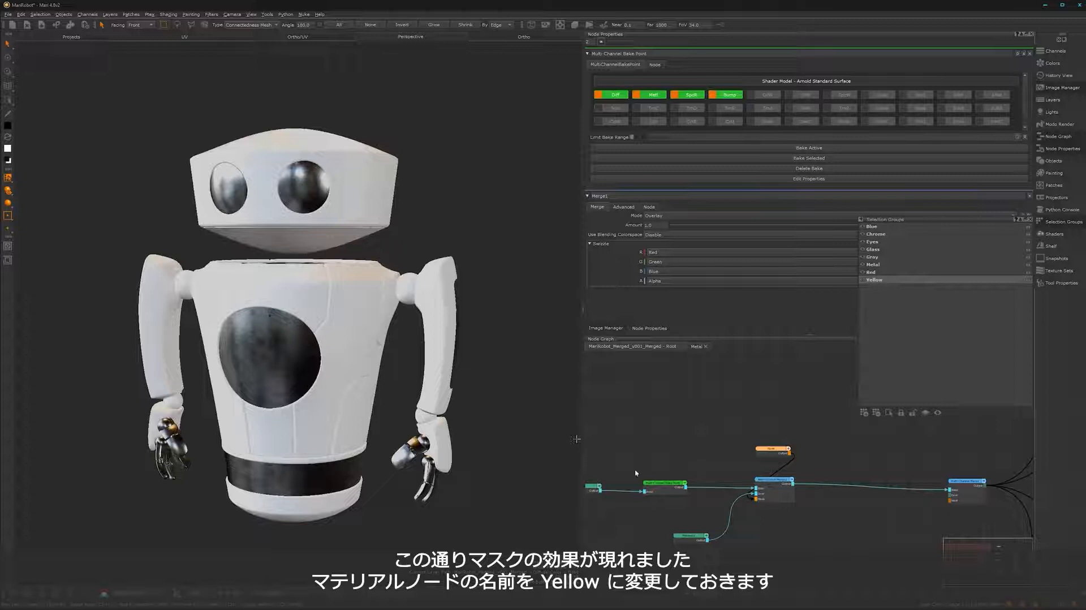
Close the selection groups list and rename the Material1 node as Yellow
click(1030, 220)
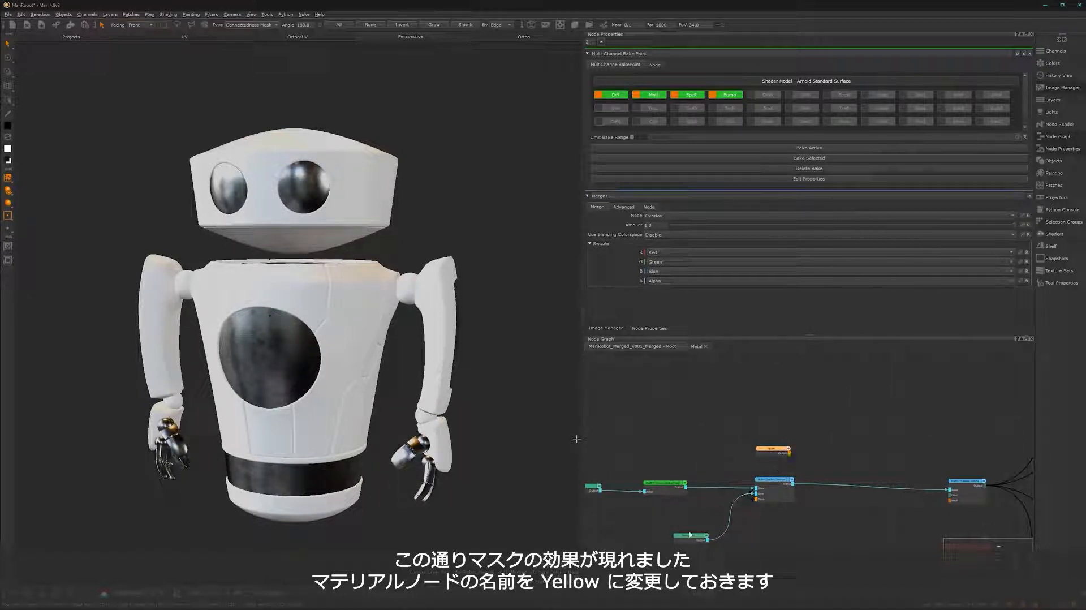
scroll(698, 527, up, 5)
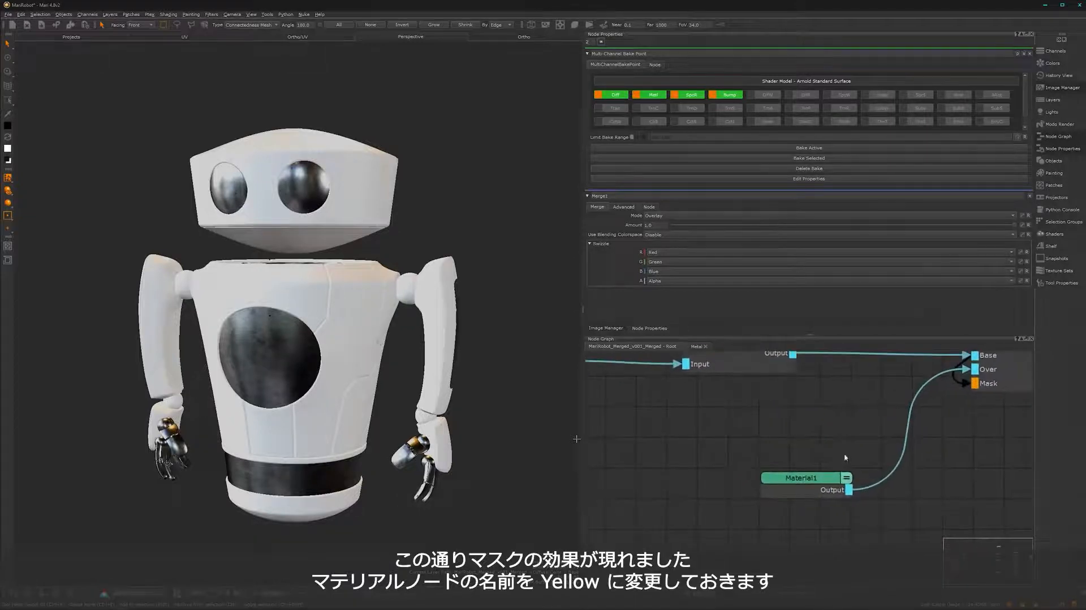
click(825, 482)
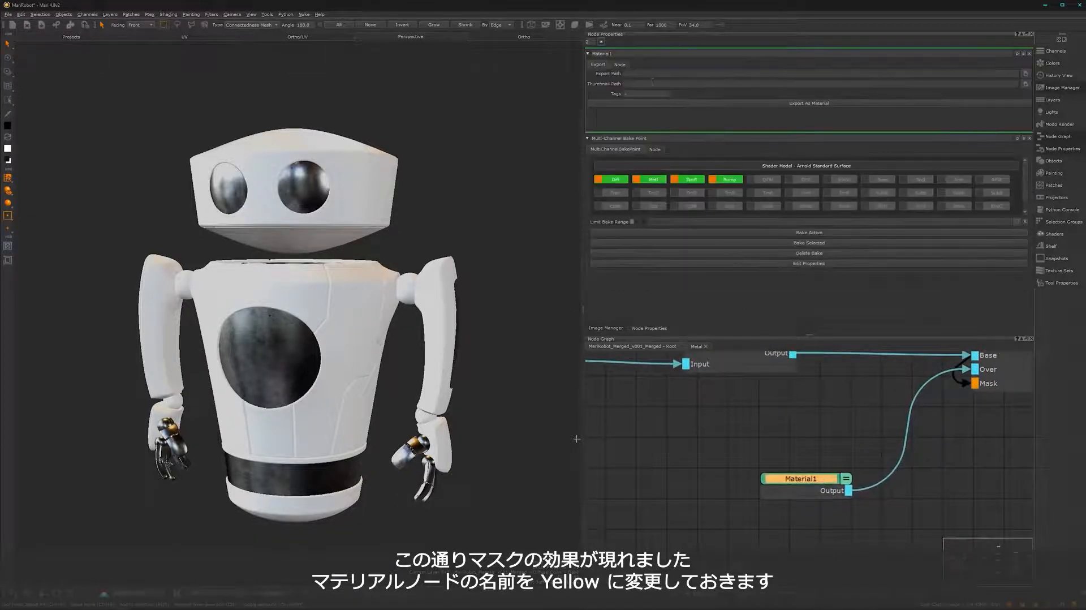
key(BackSpace)
key(BackSpace)
key(BackSpace)
key(BackSpace)
key(BackSpace)
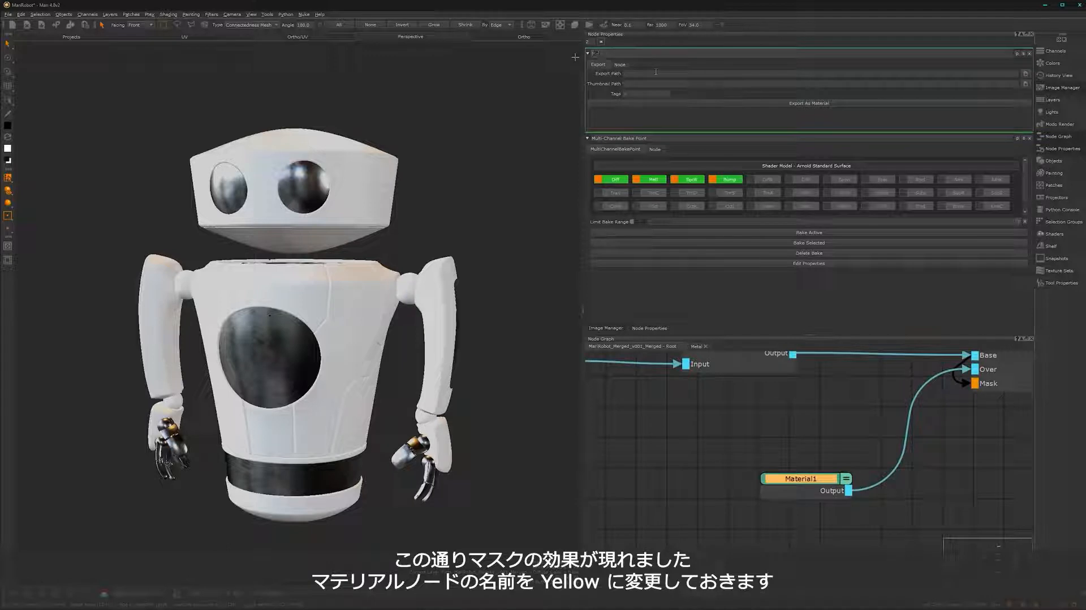
text(Yellow)
key(Return)
click(775, 541)
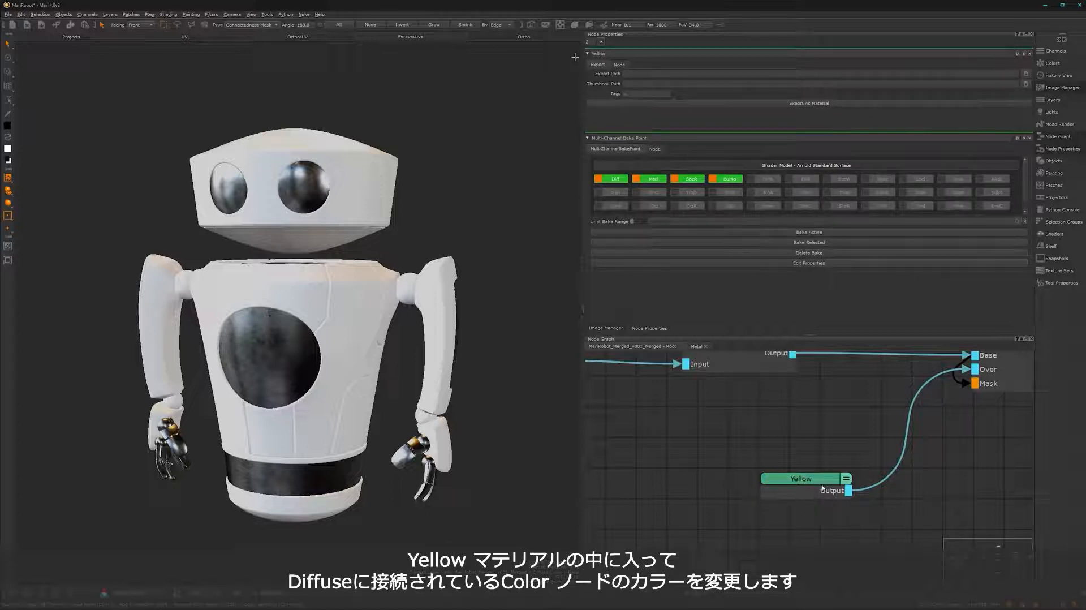
Open the Yellow material's internal network and select the Color node that feeds its Diffuse input
double_click(823, 490)
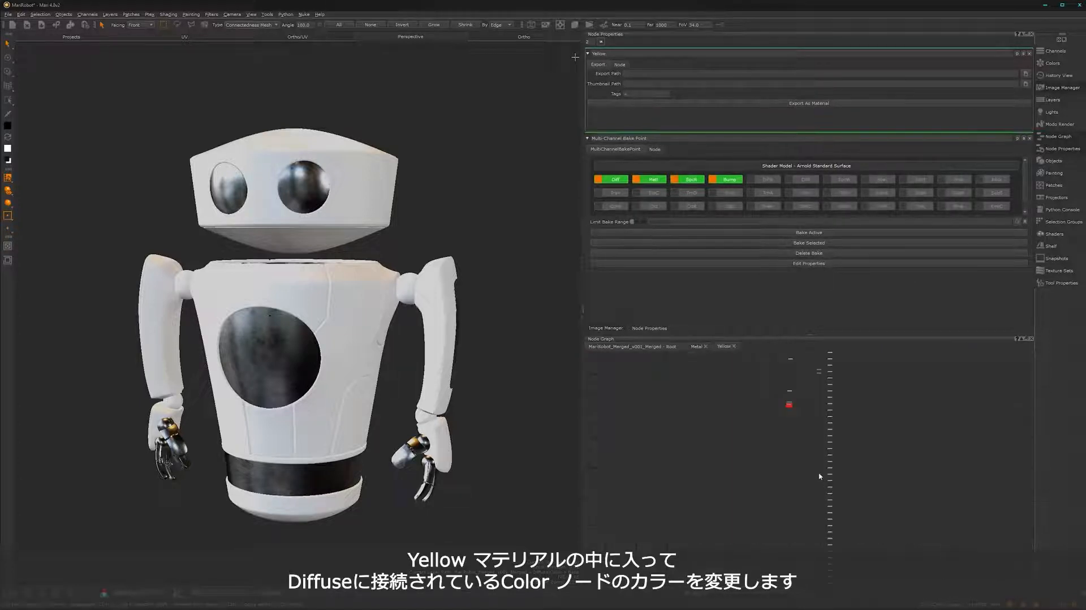
scroll(800, 453, up, 5)
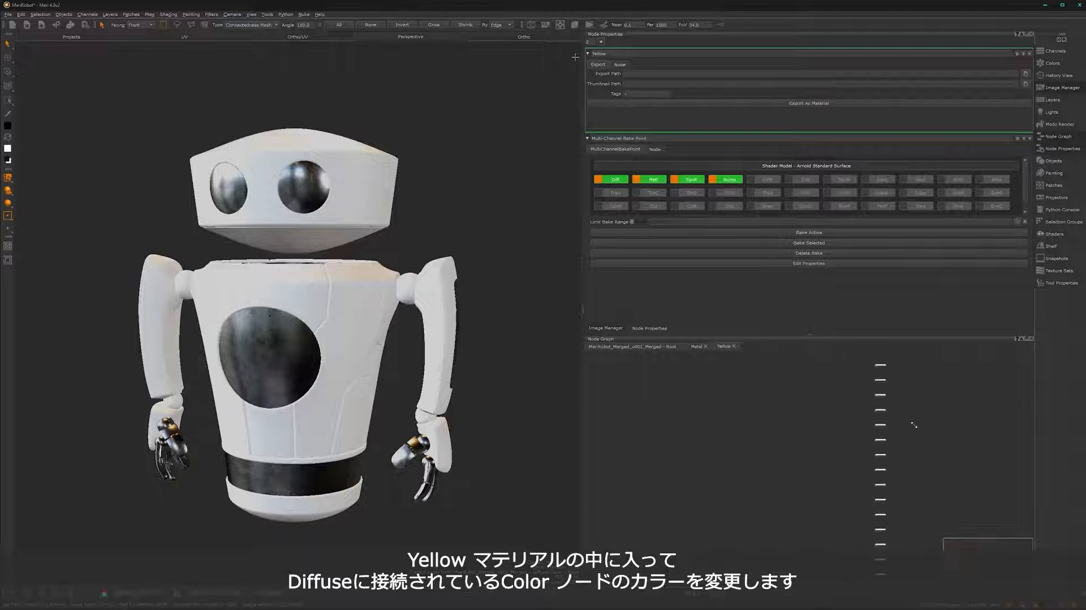
alt+middle_drag(807, 577, 804, 587)
alt+right_drag(770, 489, 809, 430)
alt+middle_drag(827, 434, 815, 570)
alt+right_drag(763, 498, 802, 480)
alt+middle_drag(803, 480, 806, 576)
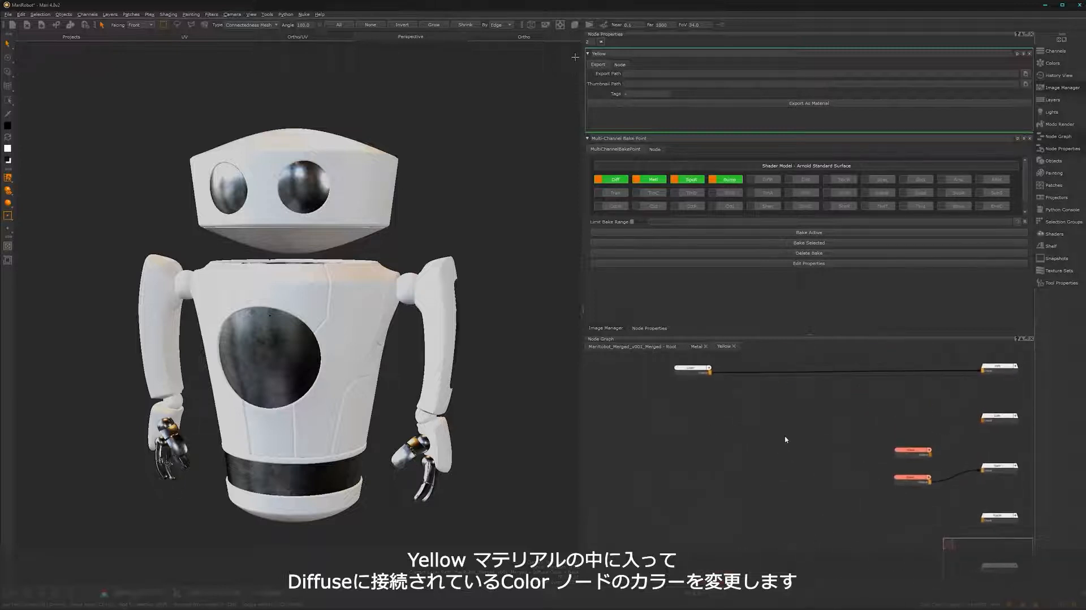
click(686, 370)
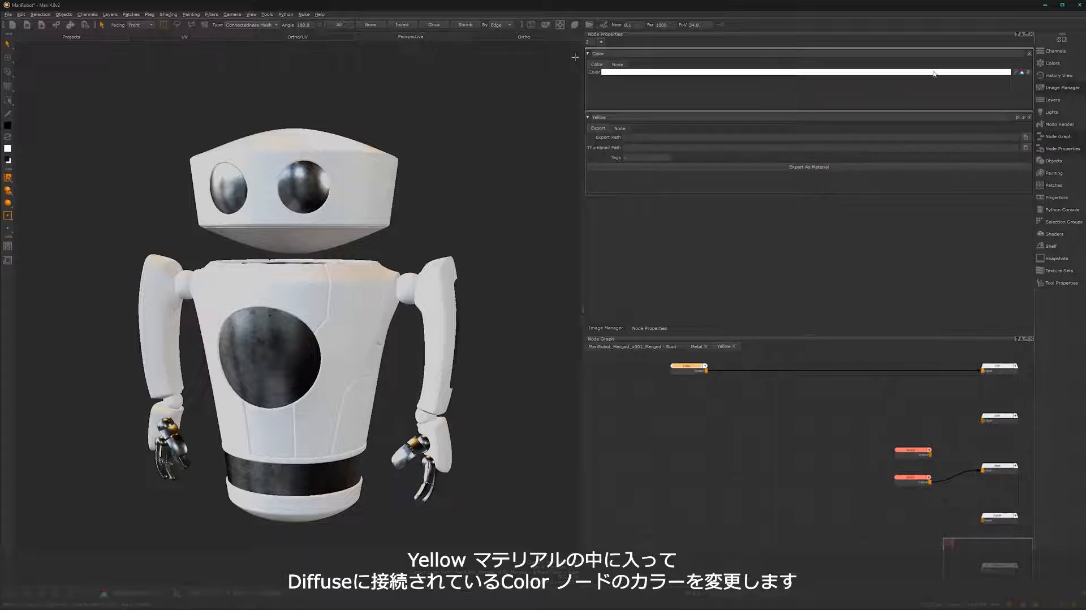
Change the Diffuse Color node from white to a warm golden yellow with a hue of about 45 and high saturation
click(863, 72)
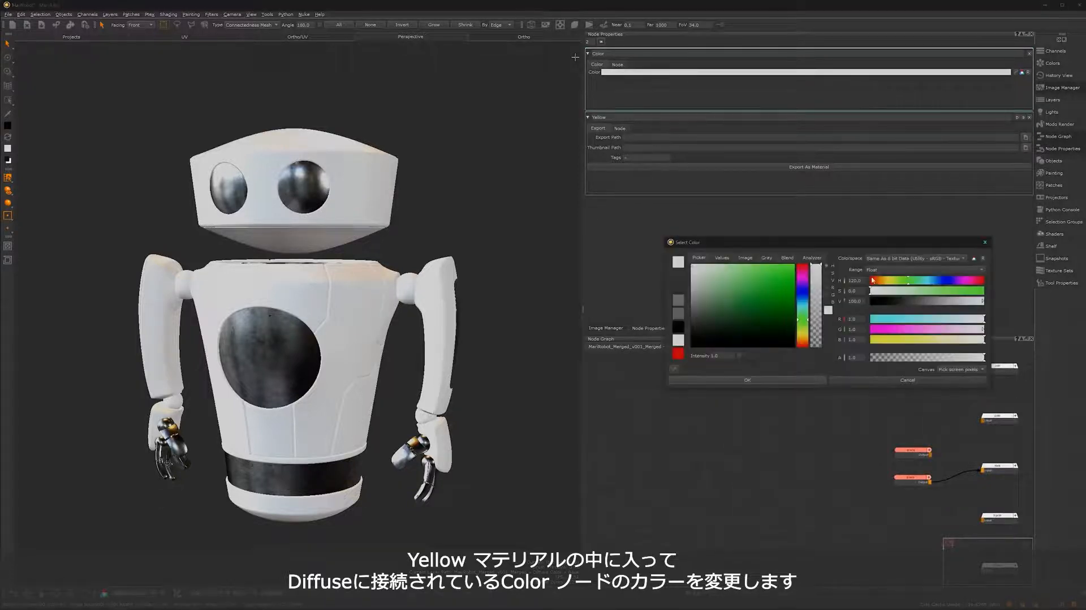
drag(908, 280, 881, 281)
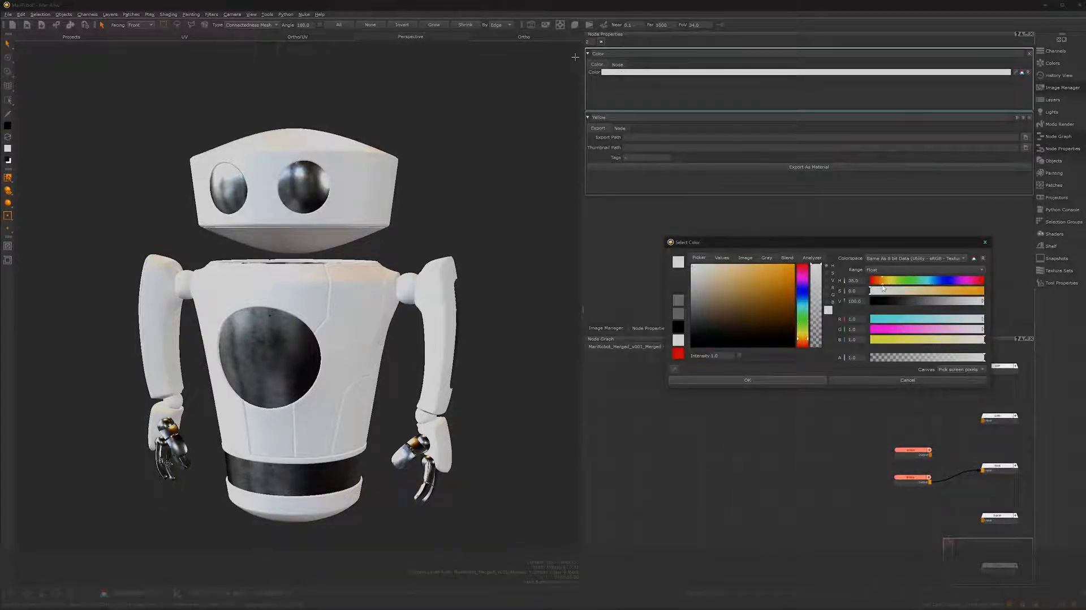
drag(806, 340, 806, 337)
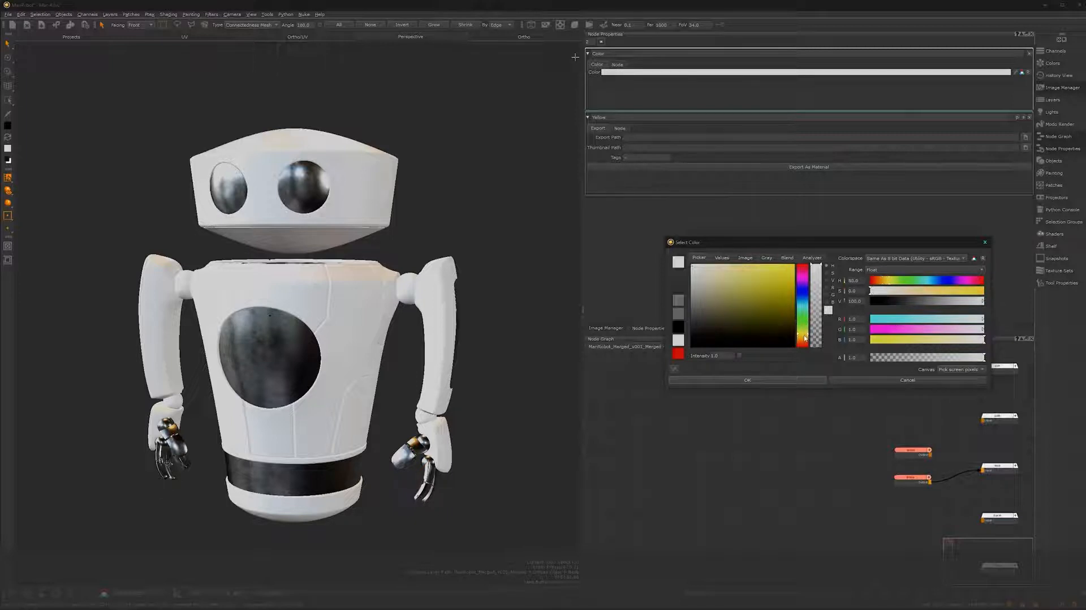
click(781, 283)
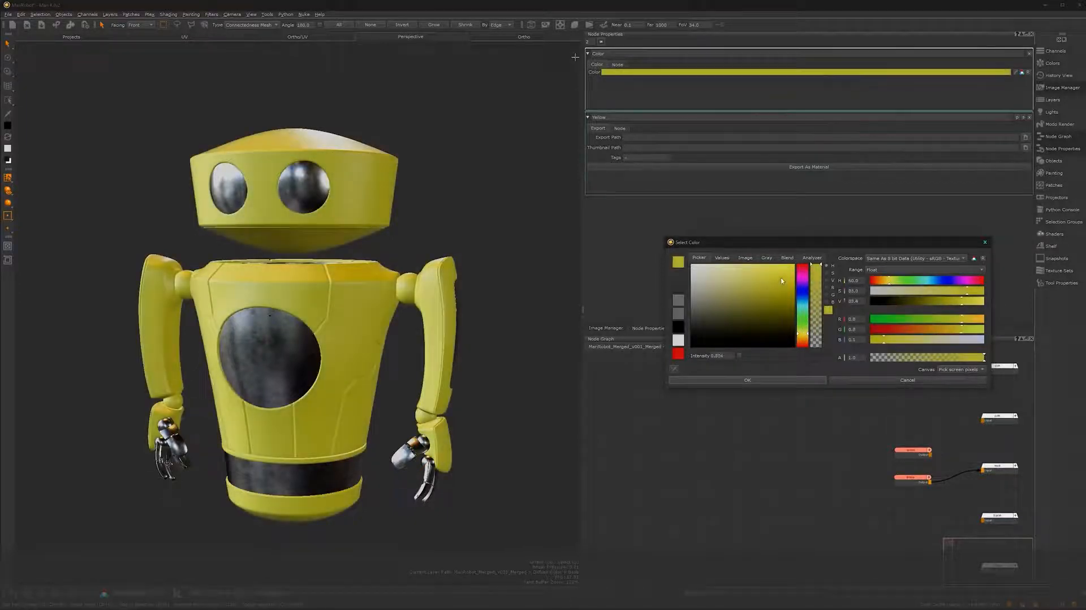
drag(782, 281, 784, 274)
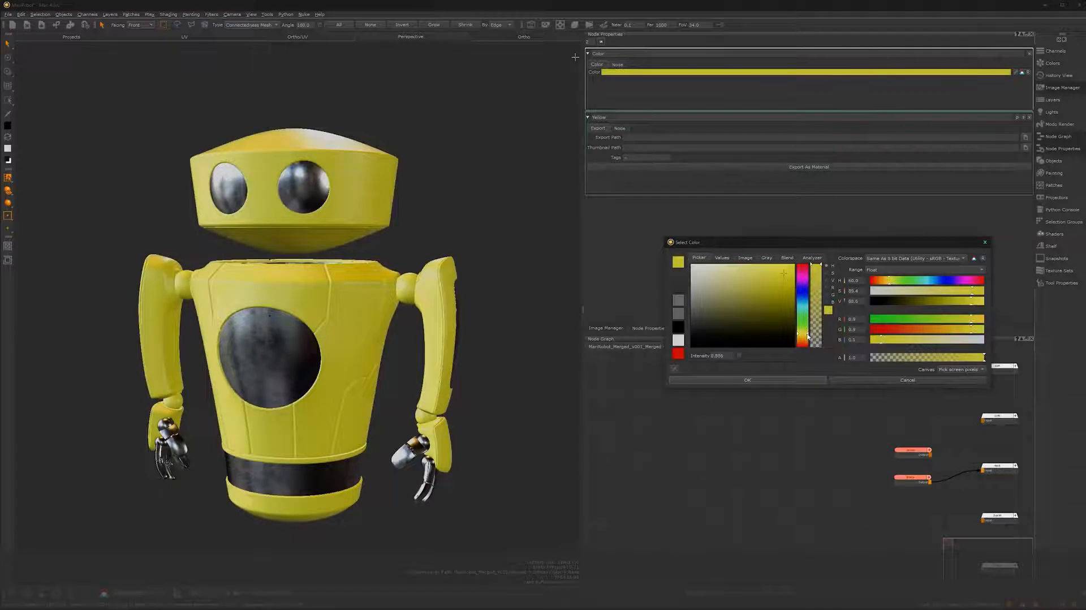
drag(807, 337, 805, 342)
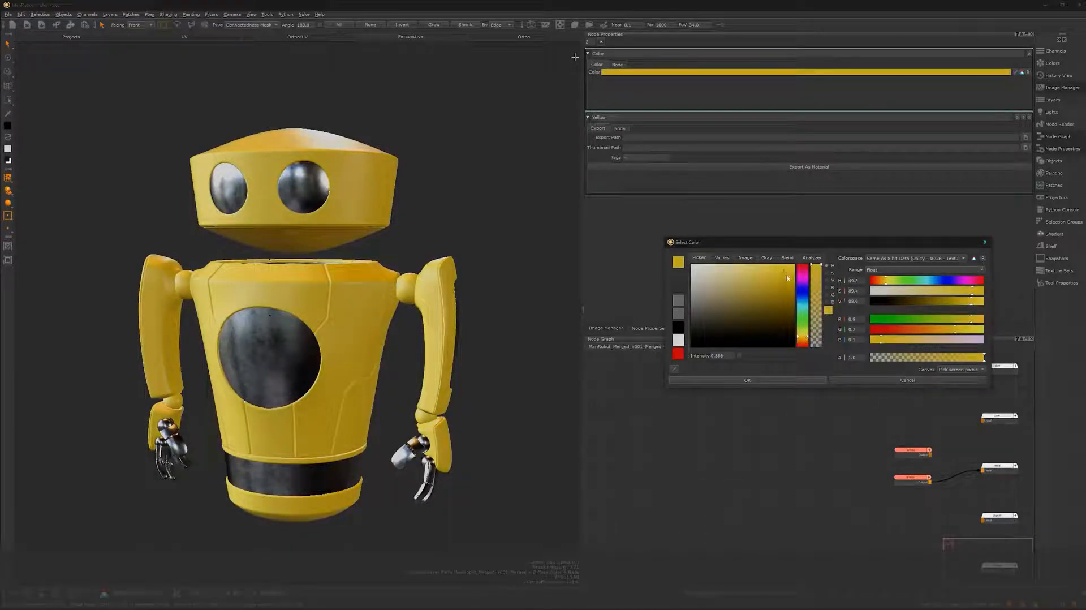
drag(784, 277, 783, 277)
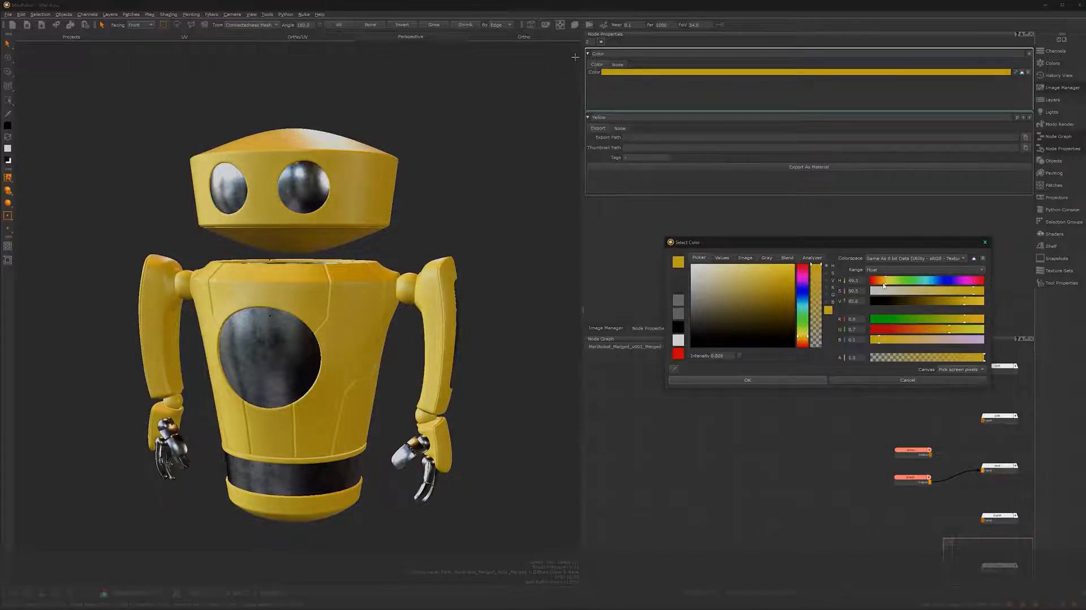
drag(885, 283, 887, 283)
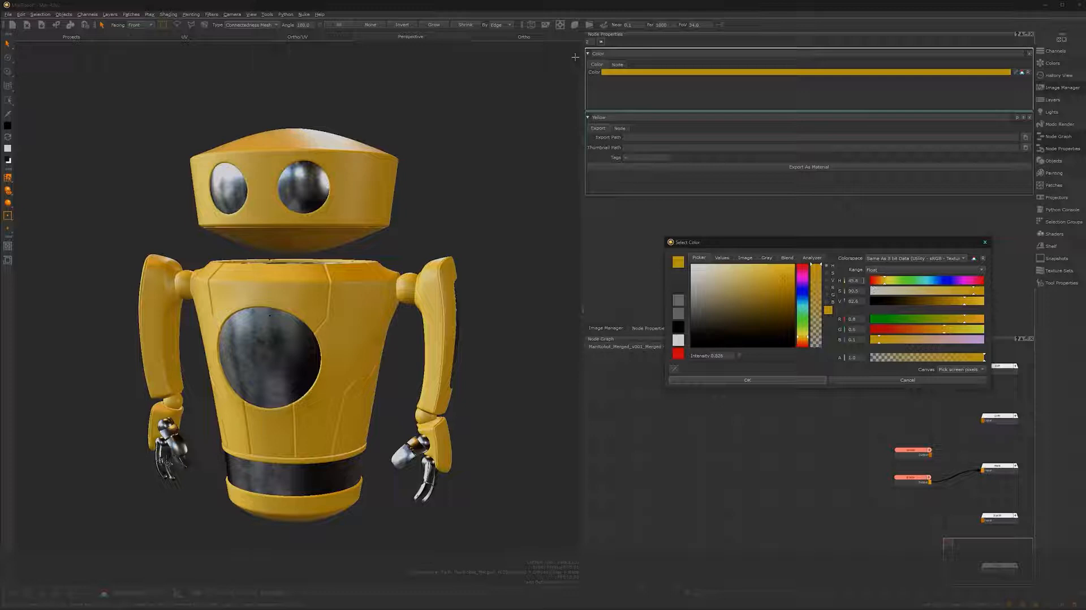
key(Return)
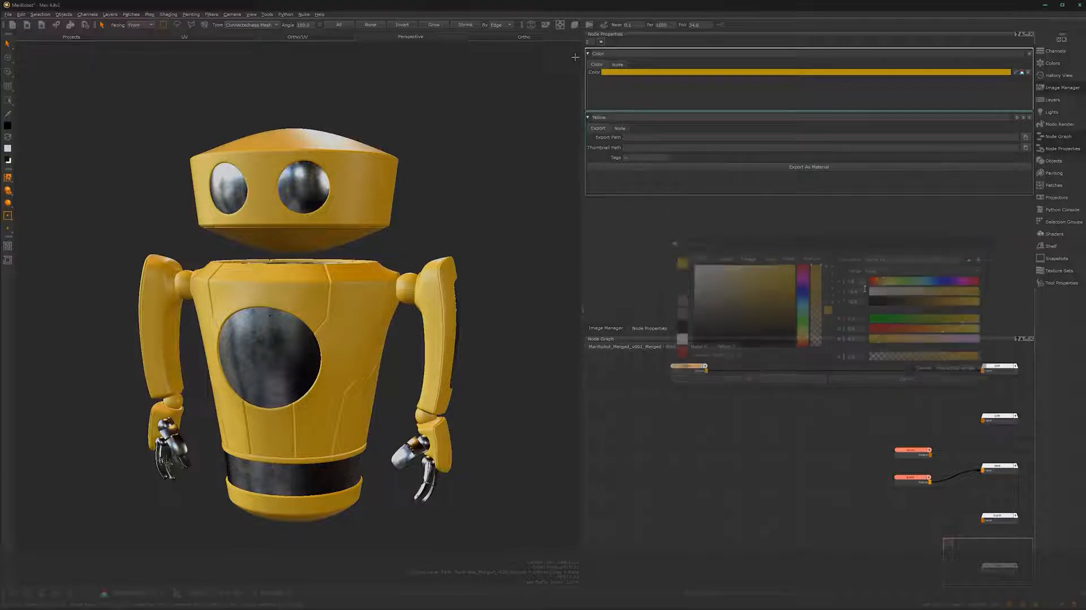
Examine the yellow paint on the robot and the Black node connected to the Metalness output in the node graph
alt+drag(269, 315, 323, 380)
mouse_move(323, 380)
alt+right_down()
mouse_move(347, 379)
mouse_move(310, 393)
mouse_move(329, 384)
alt+right_up()
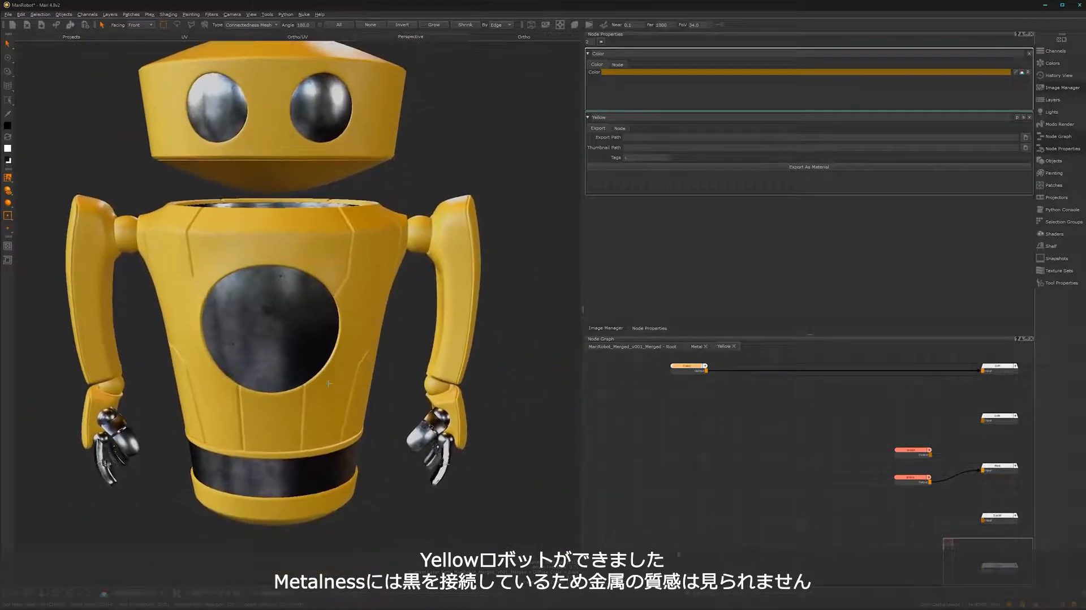
alt+right_drag(753, 480, 622, 461)
alt+middle_drag(746, 534, 670, 514)
alt+right_drag(739, 502, 944, 436)
alt+middle_drag(883, 459, 742, 525)
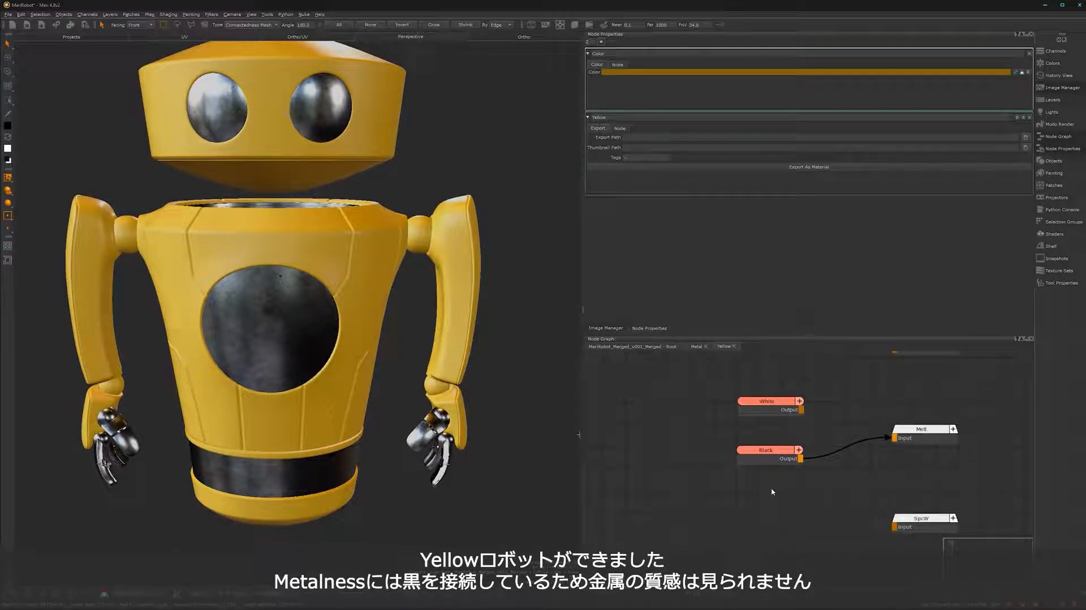
Select the Color1 node that drives roughness and lower its value to a darker grey for a glossier paint
alt+right_drag(705, 527, 643, 528)
alt+middle_drag(671, 525, 783, 425)
alt+right_drag(784, 428, 608, 510)
alt+middle_drag(698, 500, 793, 412)
alt+right_drag(749, 487, 797, 461)
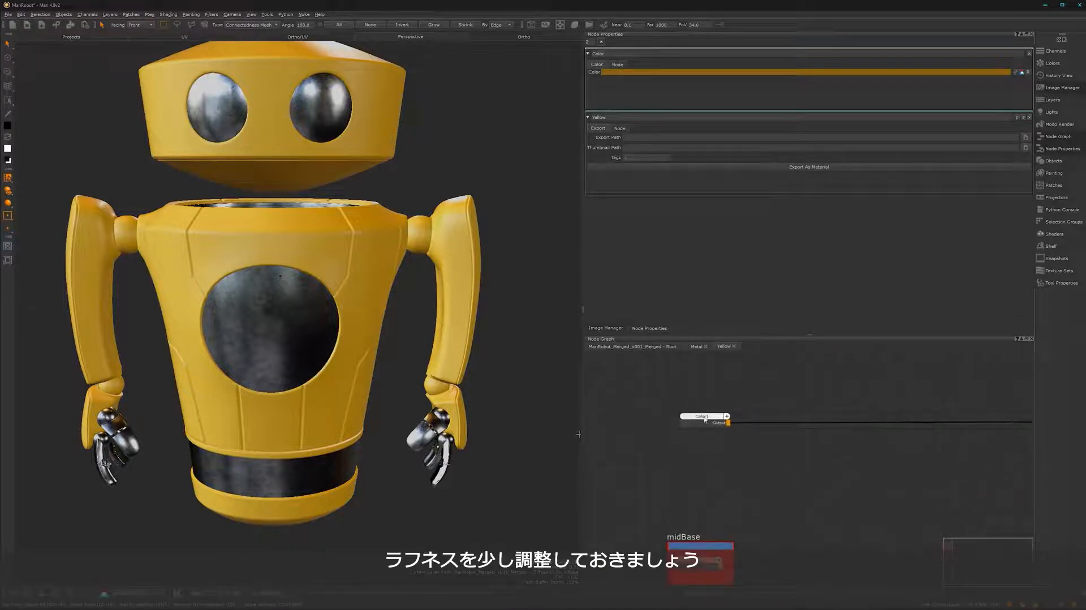
drag(705, 420, 700, 422)
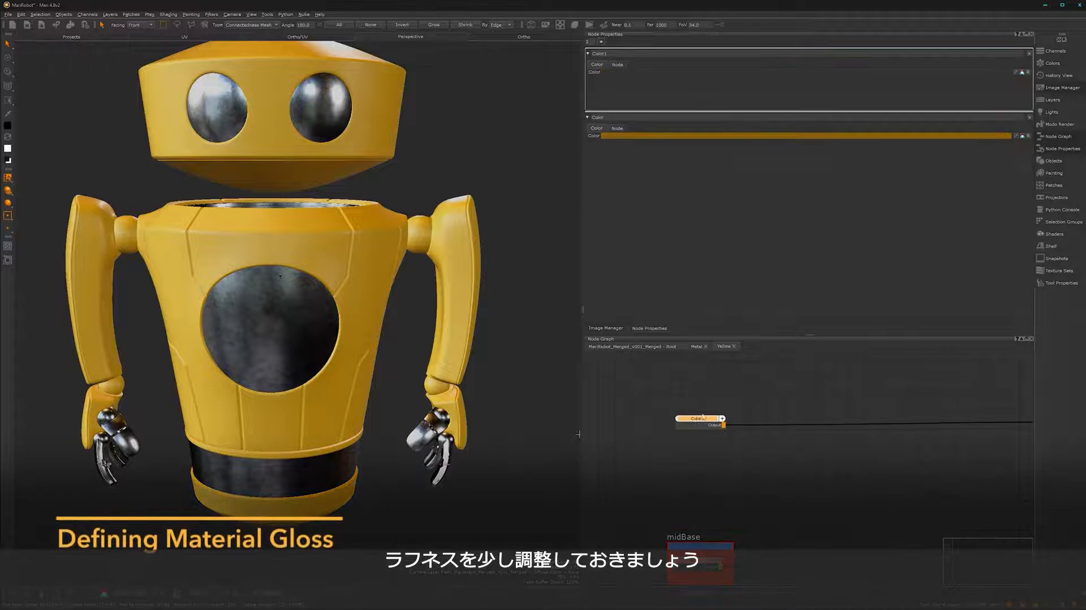
click(814, 73)
mouse_move(891, 304)
mouse_down()
mouse_move(905, 302)
mouse_move(887, 304)
mouse_up()
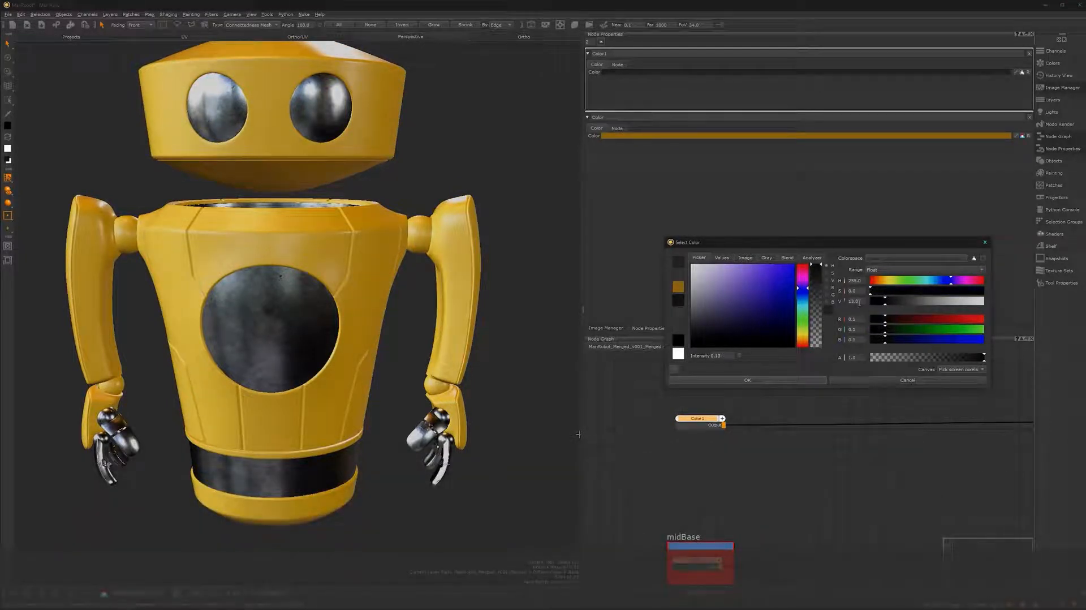
key(BackSpace)
key(Return)
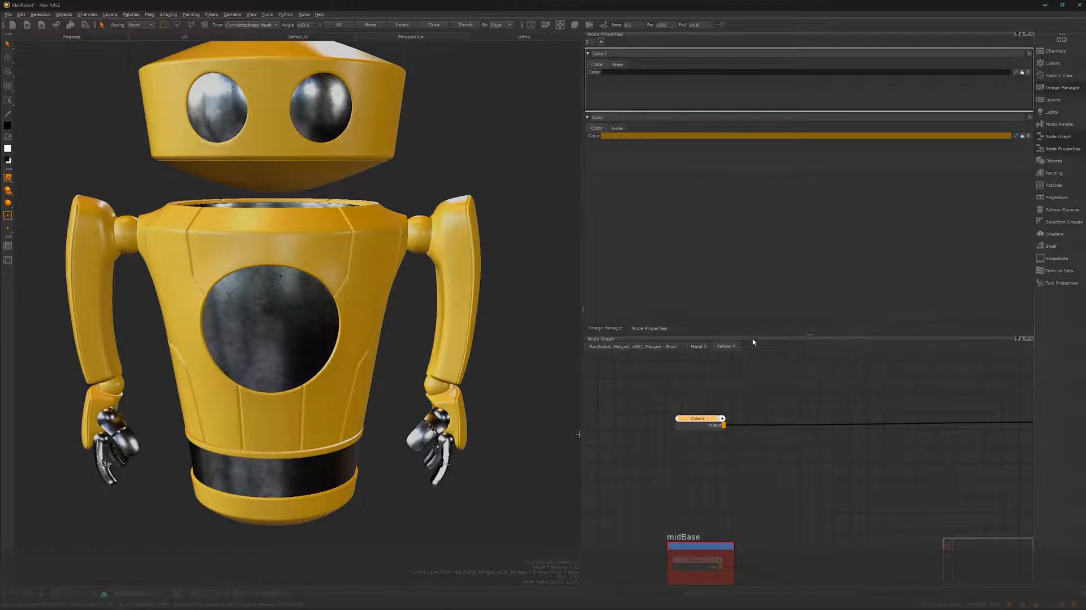
alt+drag(339, 333, 406, 318)
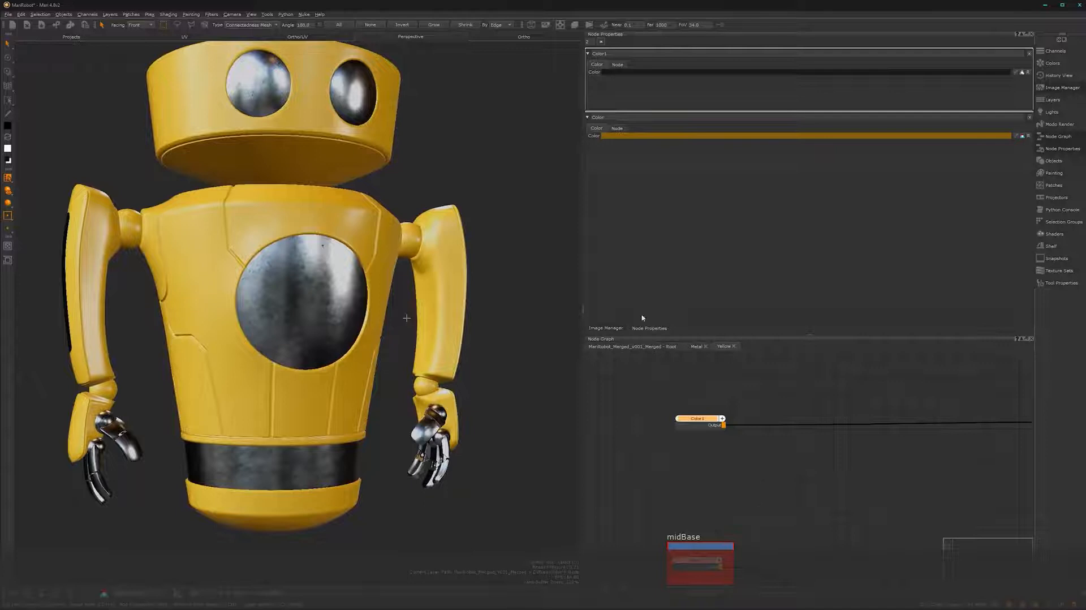
Import the SurfaceImperfections001, 003 and 013 images and Metal024_4K_Metalness from the Source textures folder into the Image Manager
click(606, 328)
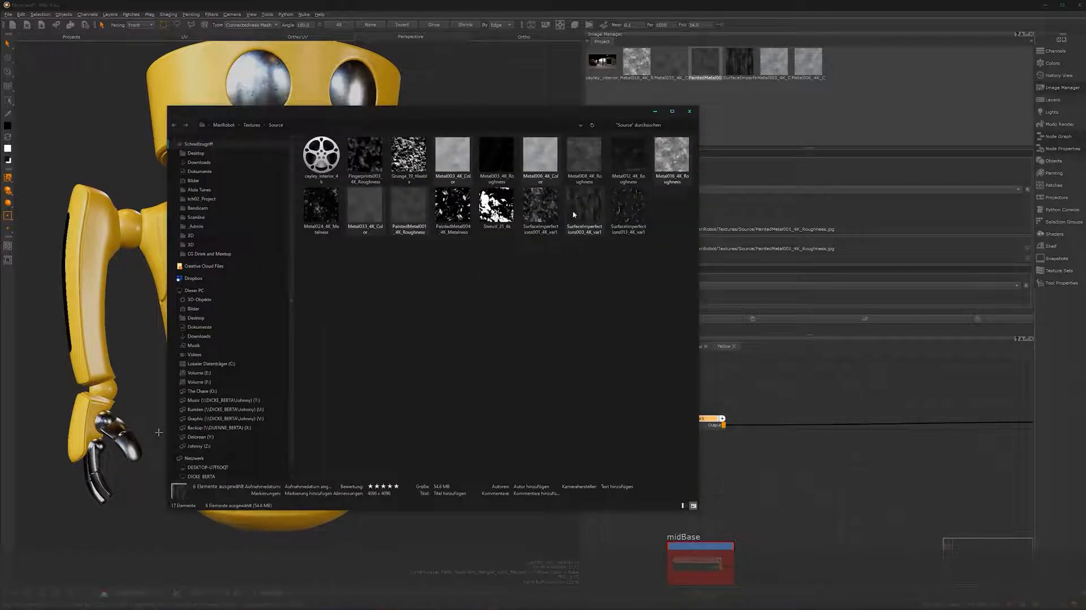
click(632, 215)
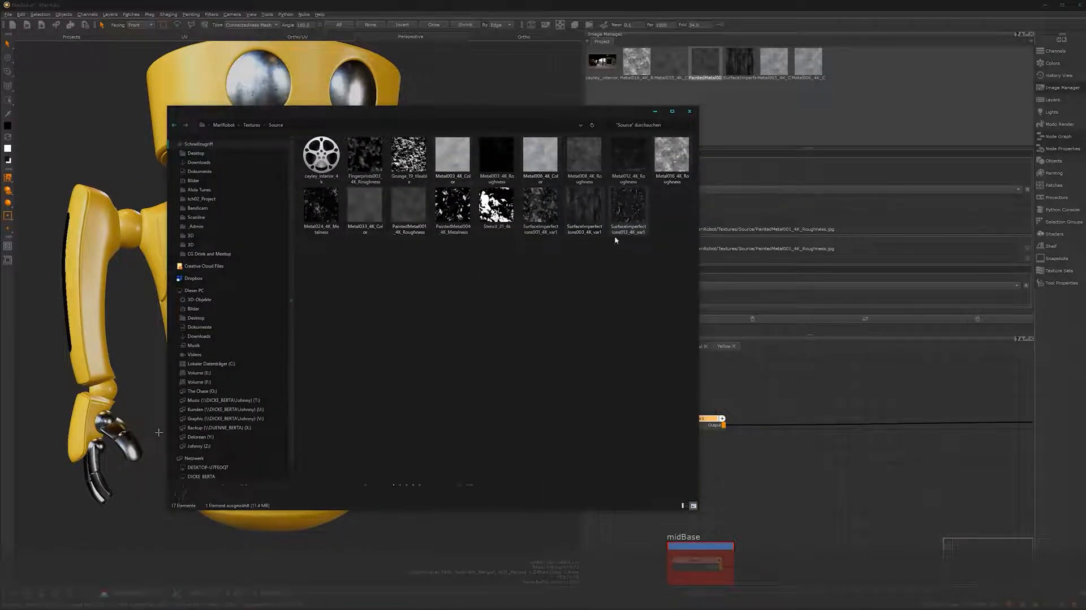
ctrl+click(586, 213)
ctrl+click(537, 212)
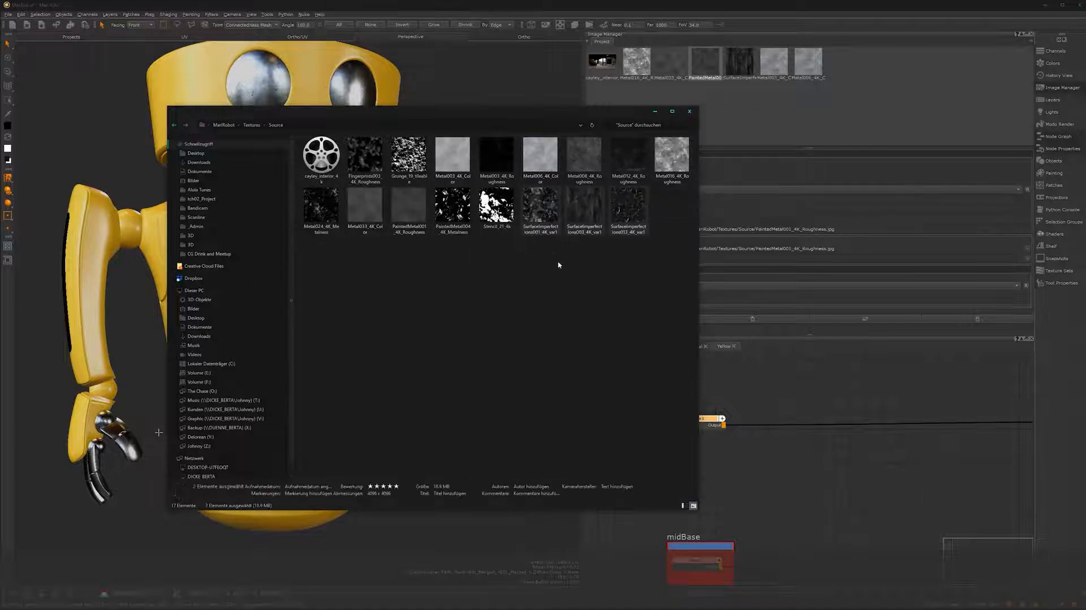
ctrl+click(321, 207)
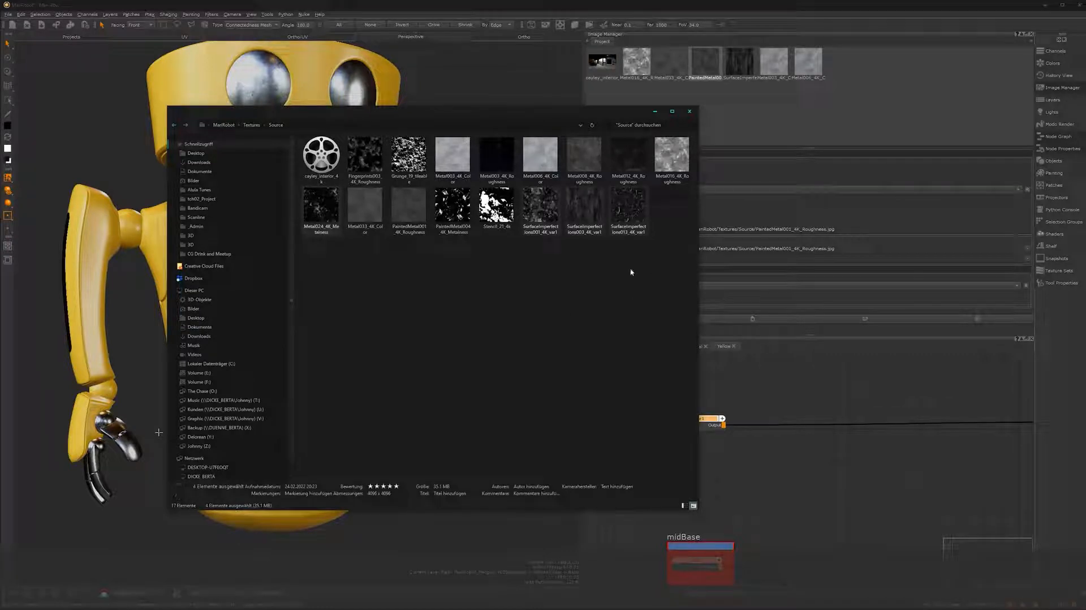
drag(627, 207, 893, 125)
drag(843, 146, 853, 116)
Enable Scalar Data for the imported SurfaceImperfections013, Metal024 Metalness, SurfaceImperfections001 and SurfaceImperfections003 images
click(843, 73)
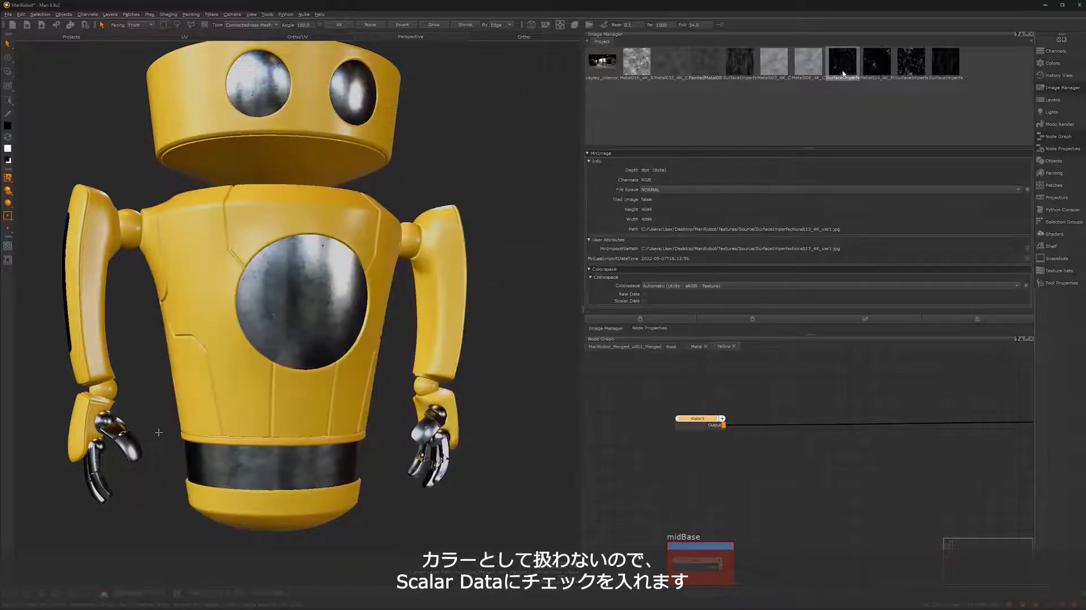
click(643, 301)
click(874, 73)
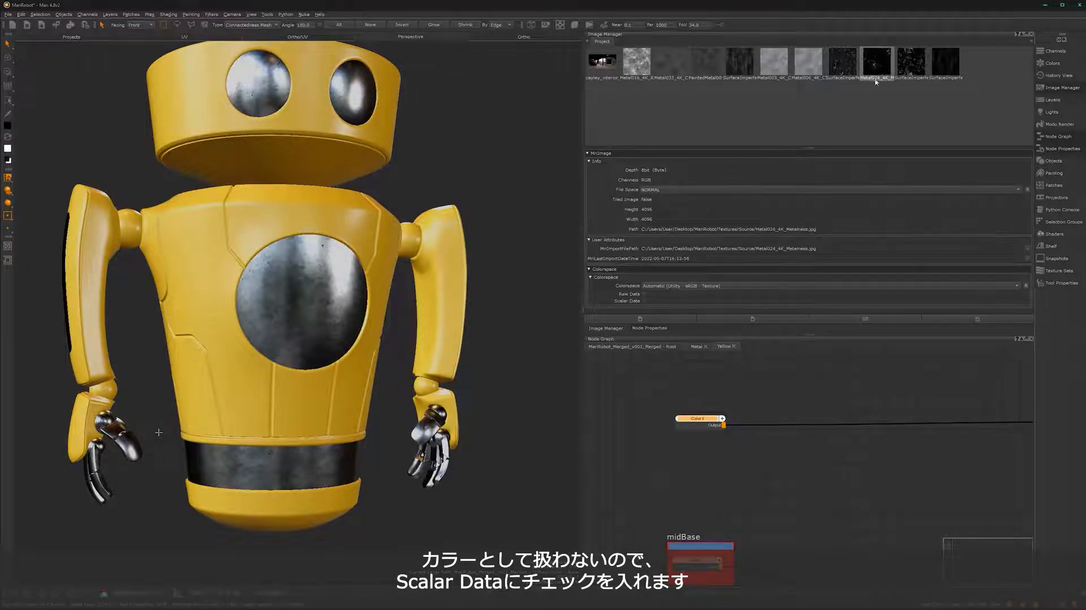
click(644, 301)
click(912, 71)
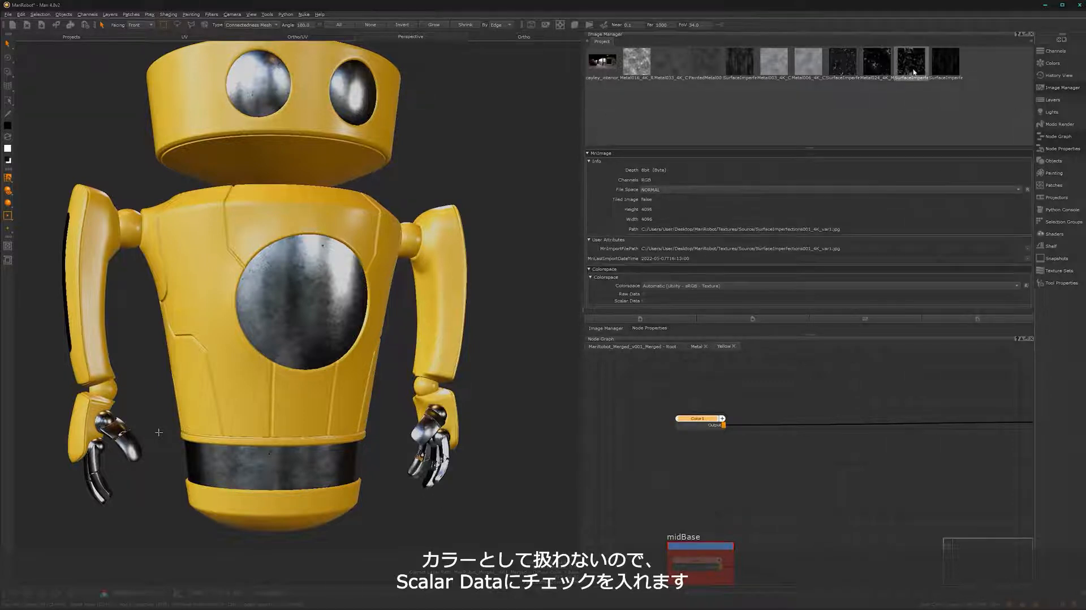
click(643, 300)
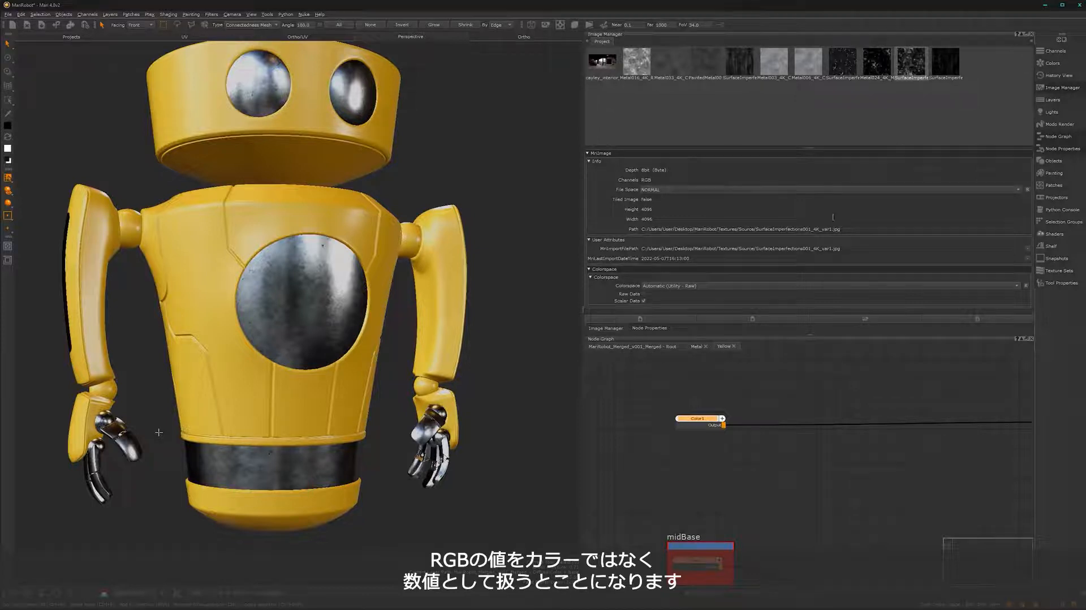
click(946, 72)
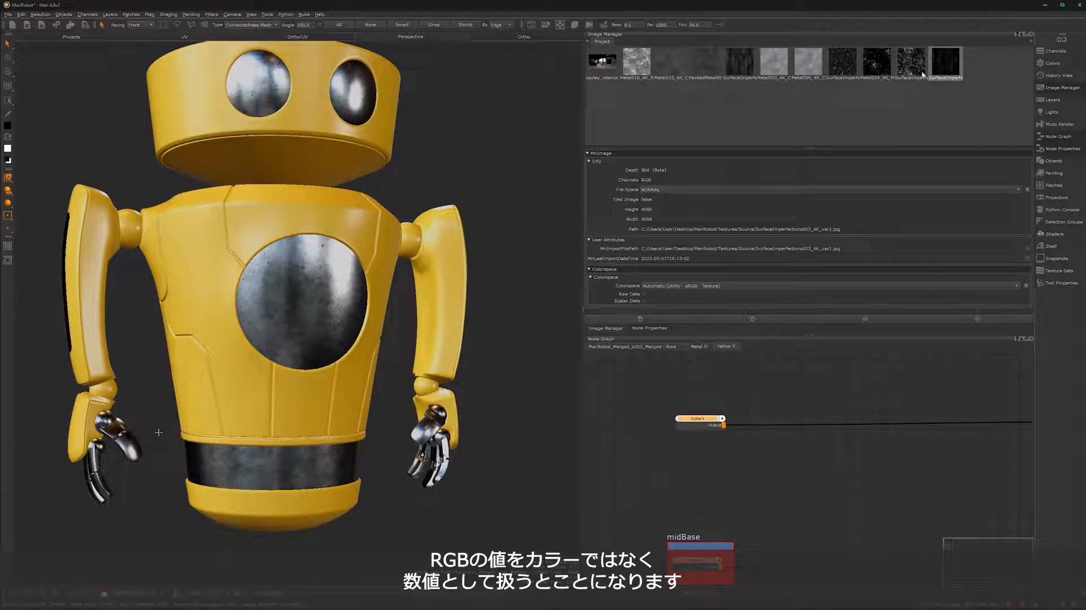
click(644, 301)
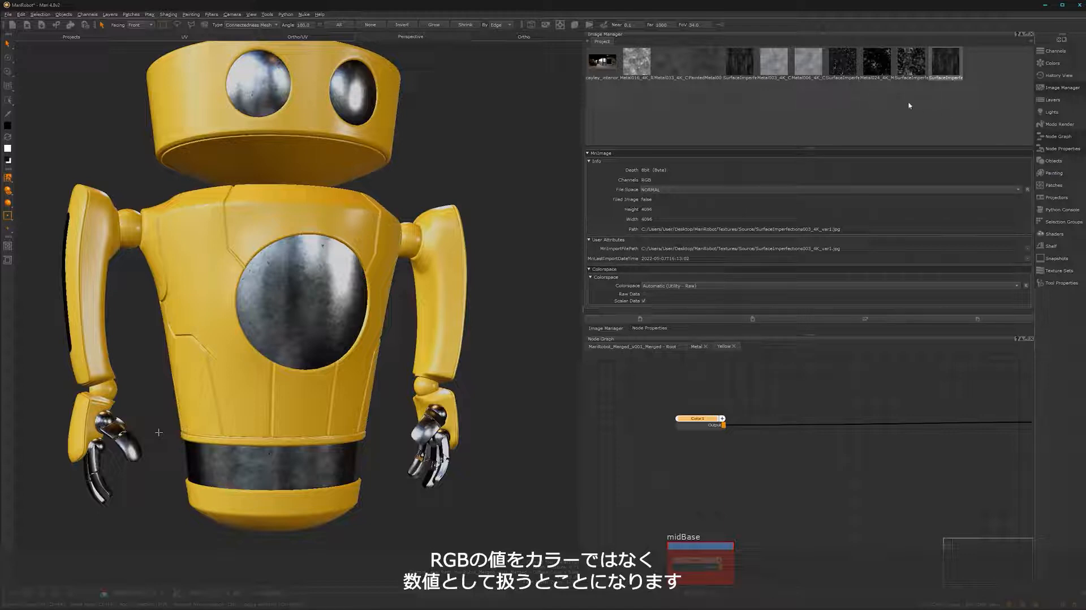
Preview each of the four imported images, SurfaceImperfections001, 003 and 013 and Metal024 Metalness, and close each preview
click(854, 101)
double_click(912, 67)
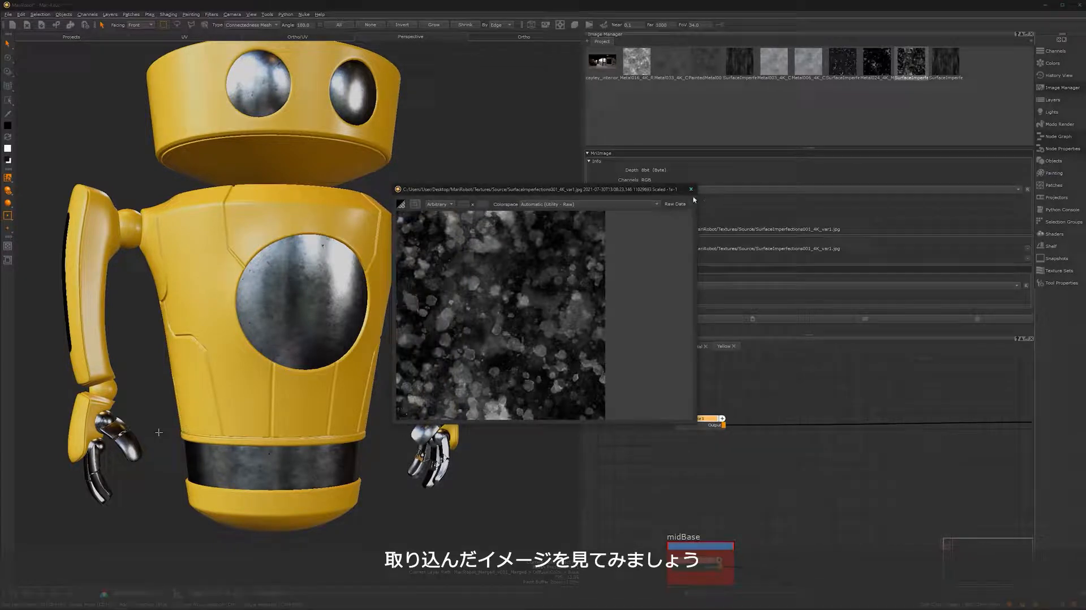
click(691, 189)
double_click(945, 61)
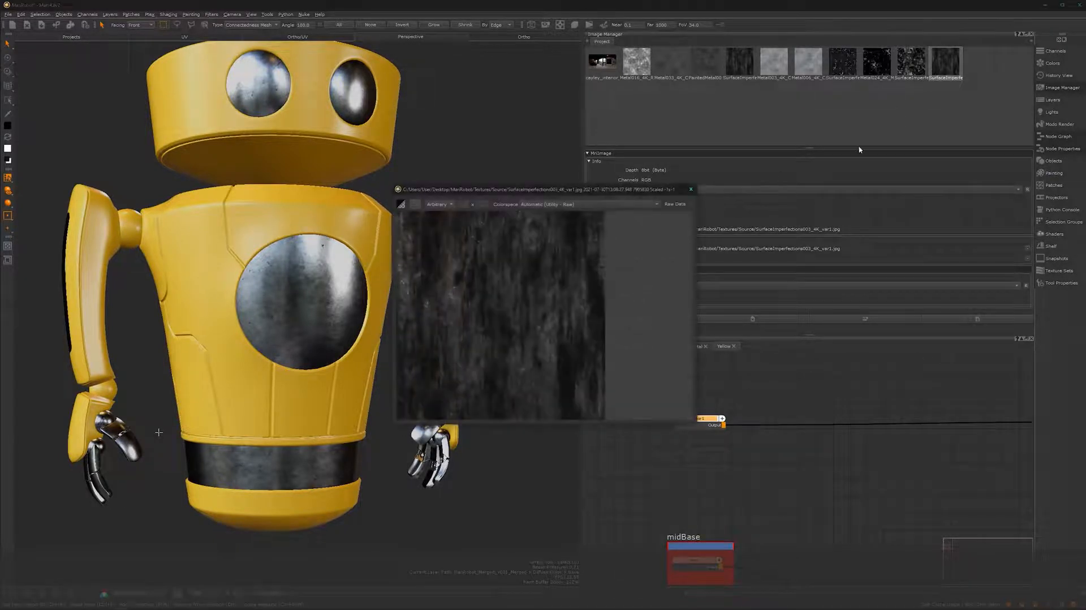
click(691, 190)
double_click(843, 63)
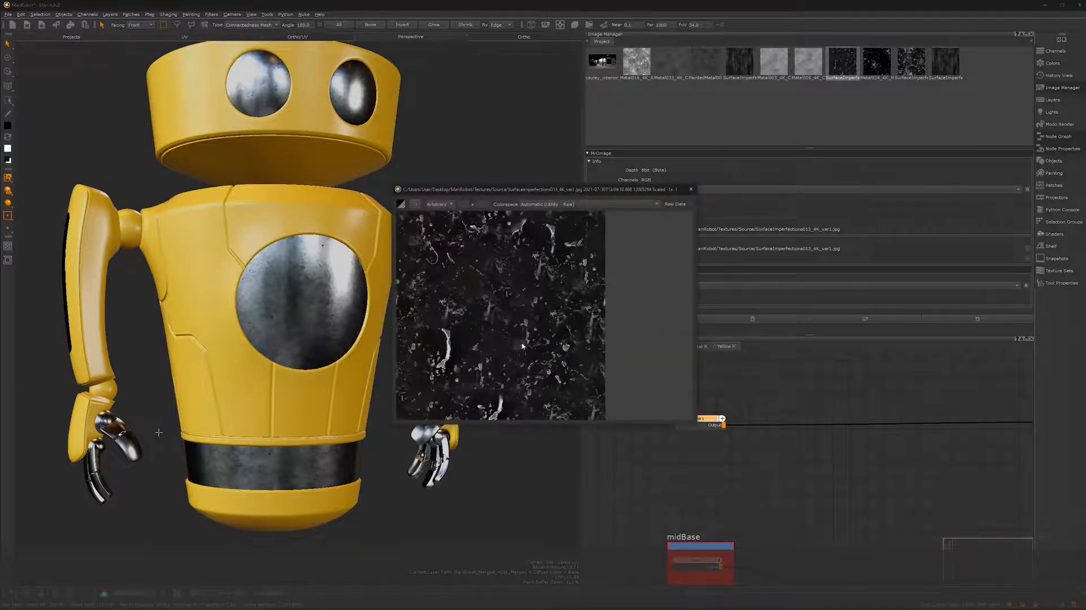
click(691, 190)
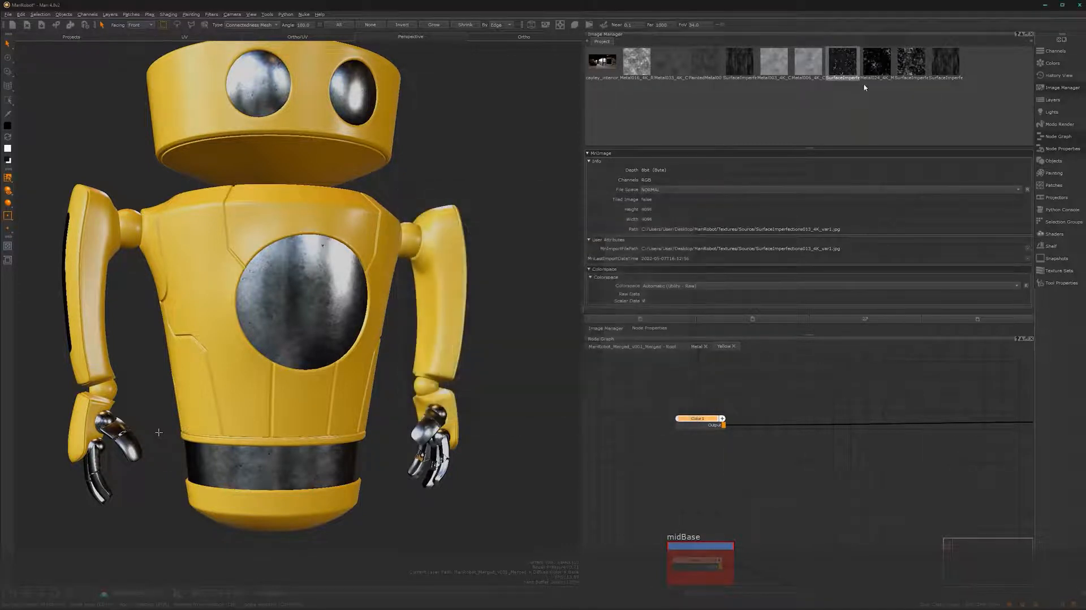
double_click(881, 71)
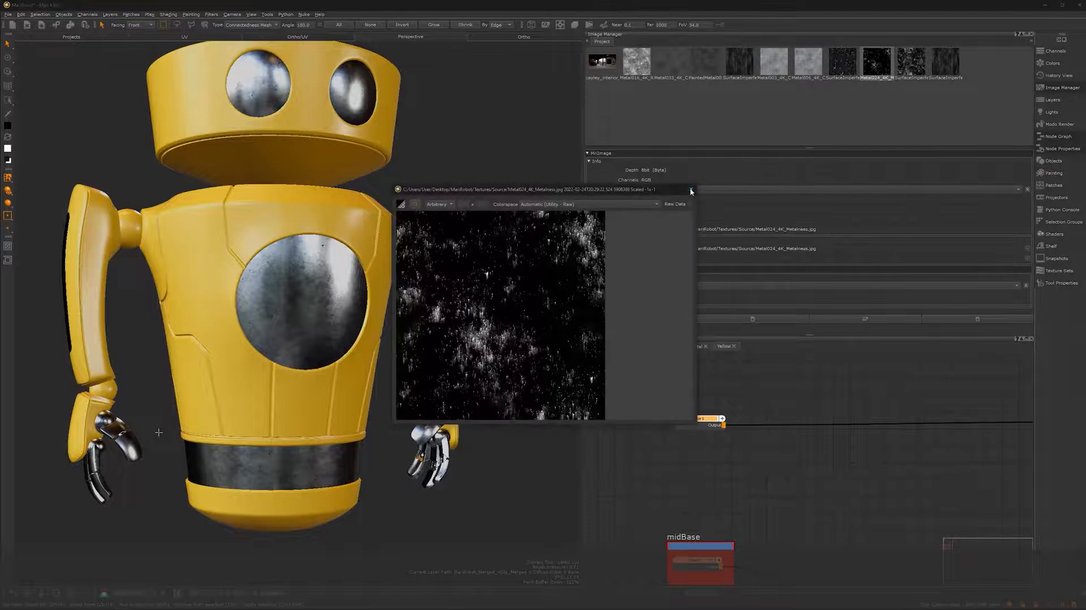
click(691, 189)
Add SurfaceImperfections003 to the node graph as a tiled image and merge it over Color1 with a Merge node
drag(949, 67, 707, 459)
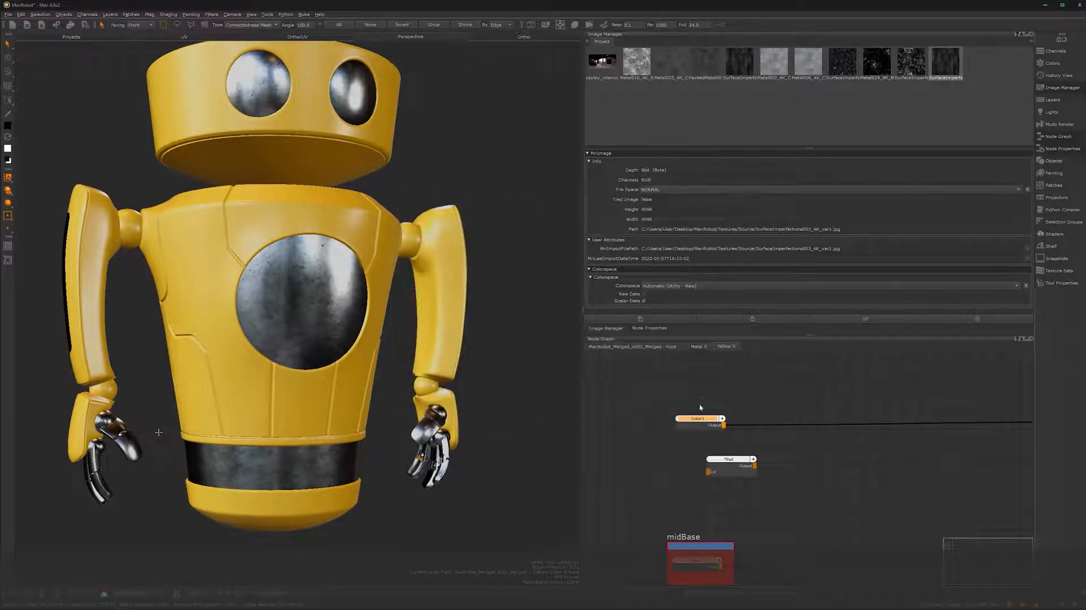
key(m)
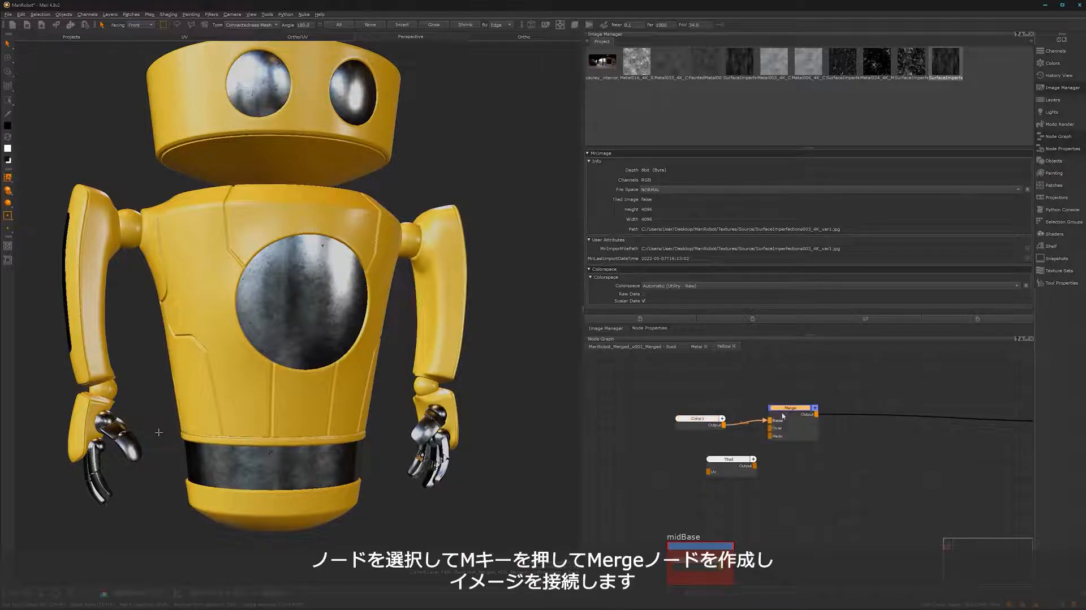
drag(790, 408, 814, 420)
drag(755, 465, 820, 417)
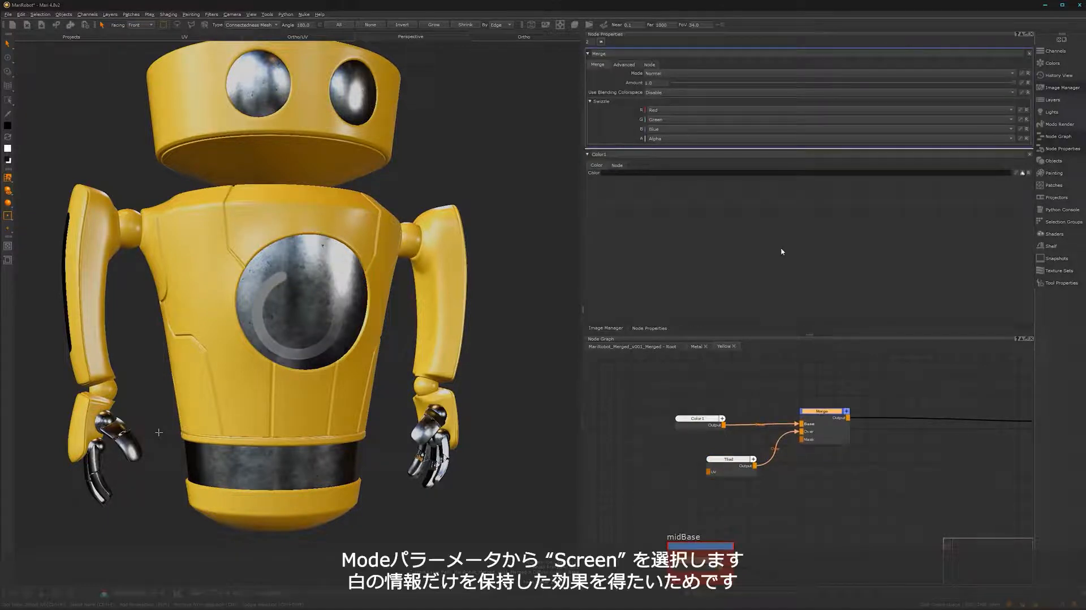
Set the blend mode of the Merge node combining Color1 and the tiled image to Screen
click(974, 74)
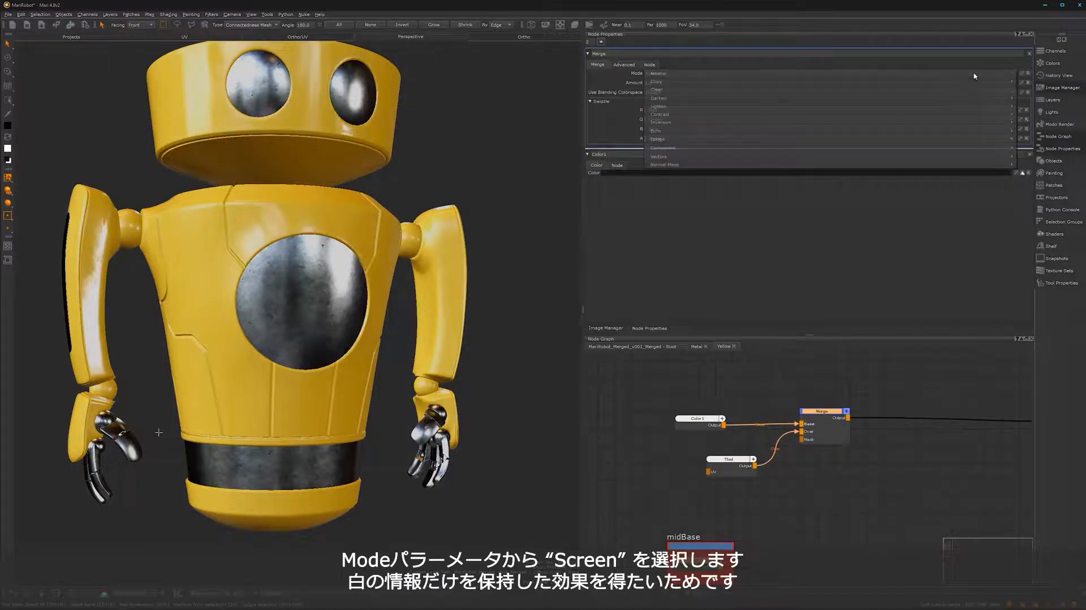
mouse_move(1009, 104)
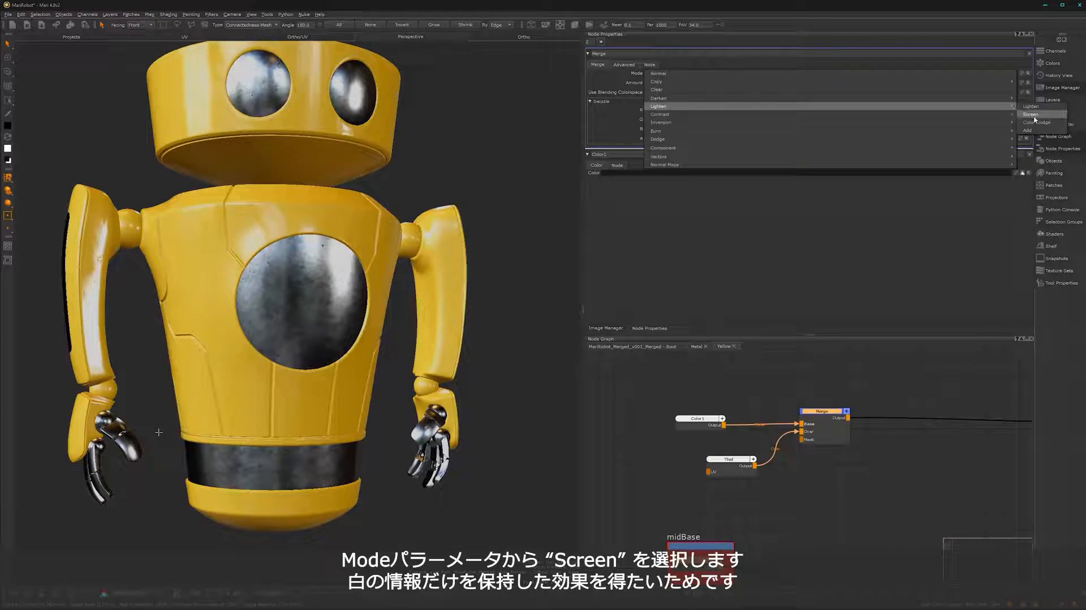
click(1041, 114)
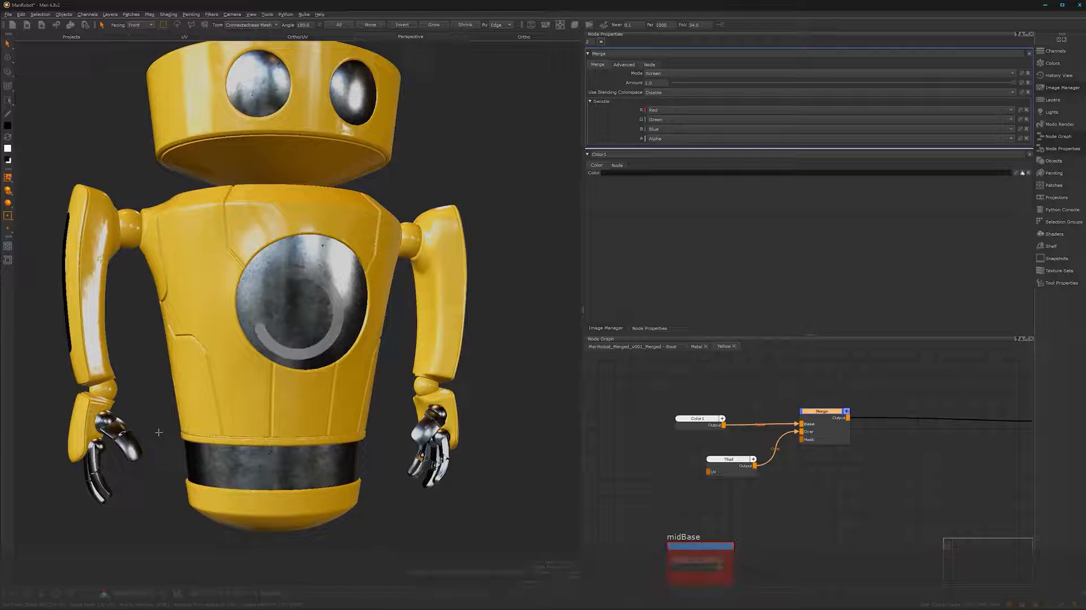
Examine the roughness streaks in the yellow paint on the robot's torso from several angles and up close
middle_drag(159, 432, 319, 355)
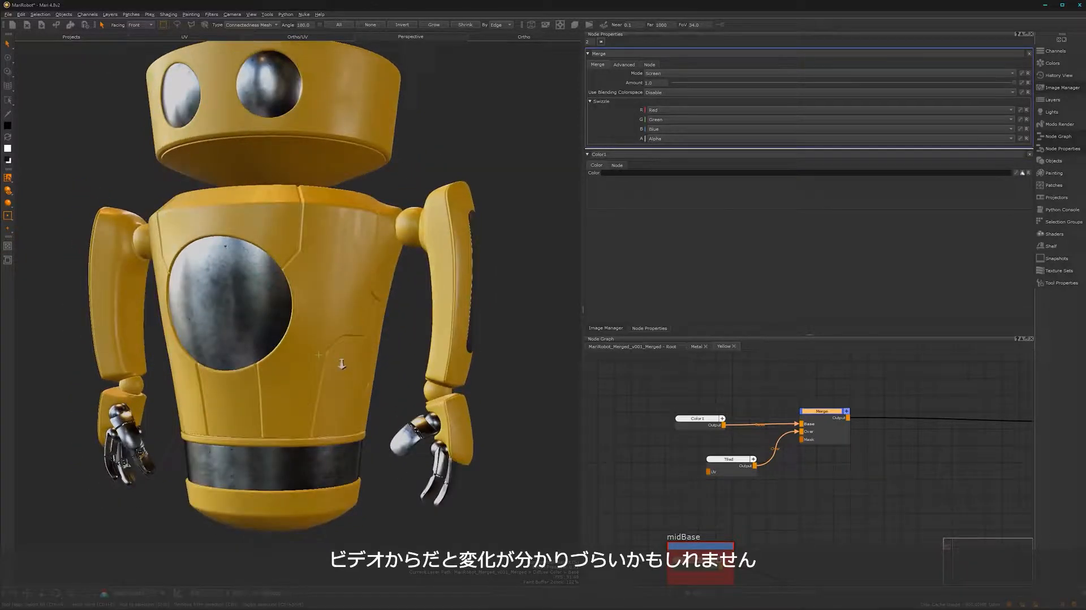
alt+right_drag(335, 363, 365, 357)
mouse_move(365, 357)
alt+mouse_down()
mouse_move(331, 351)
mouse_move(356, 353)
alt+mouse_up()
alt+drag(275, 391, 410, 391)
alt+middle_drag(317, 237, 416, 433)
alt+drag(390, 317, 359, 362)
alt+right_drag(359, 362, 425, 407)
alt+middle_drag(424, 407, 391, 365)
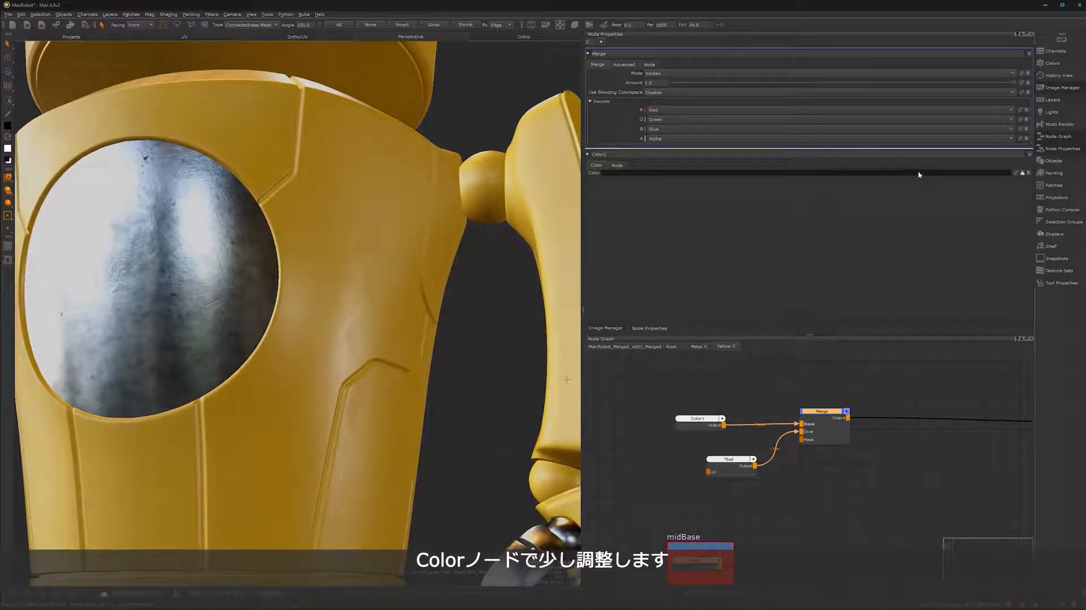
Darken the Color1 node's color to nearly black by lowering its V value
click(837, 172)
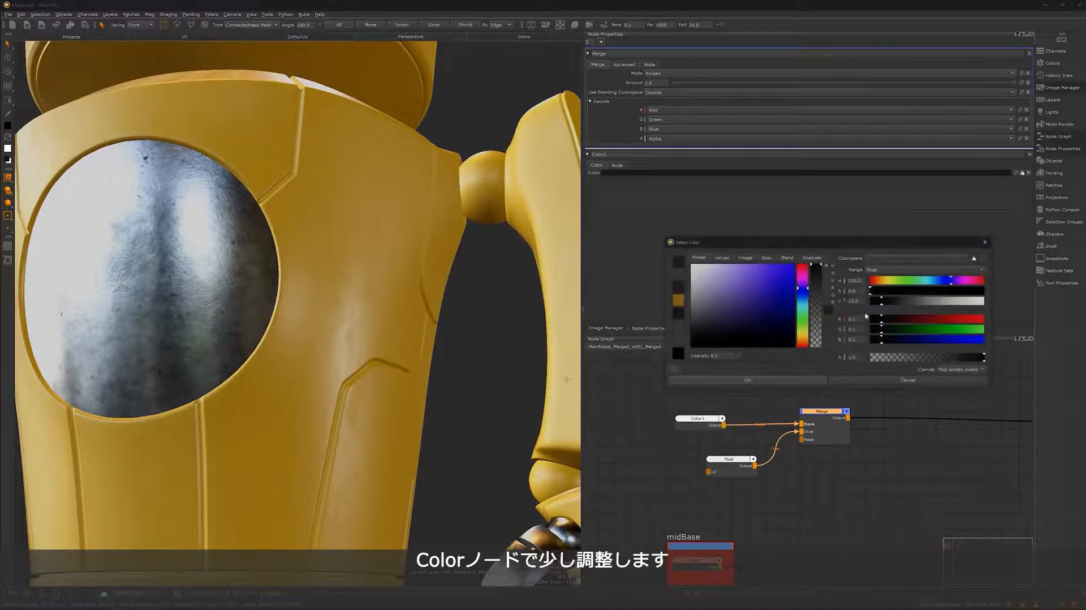
drag(881, 304, 871, 303)
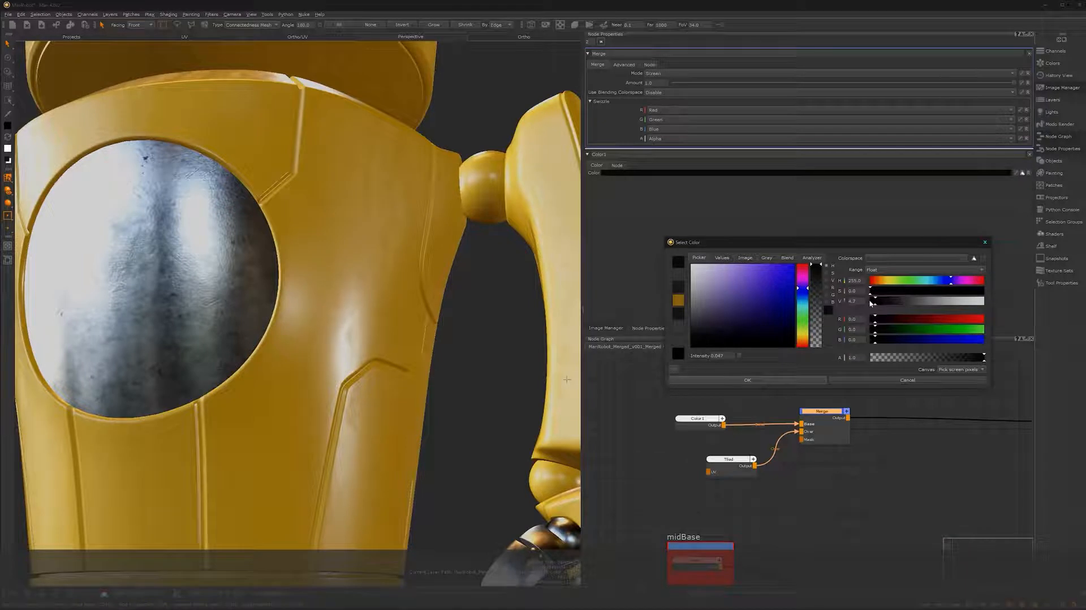
double_click(852, 301)
key(Return)
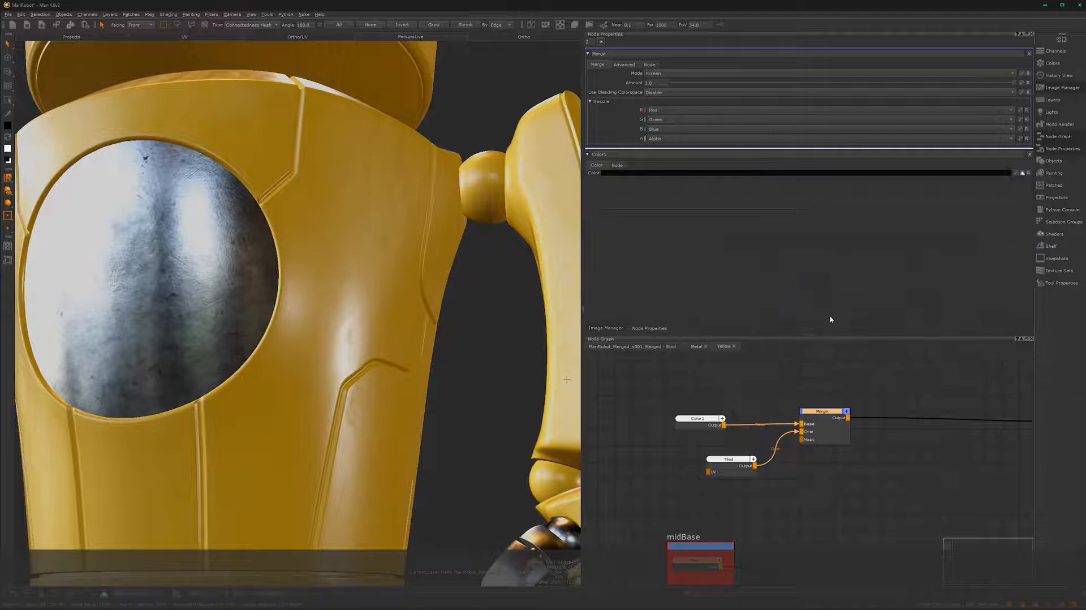
Set both the U Repeat and V Repeat of the Tiled image node to 2
alt+drag(446, 433, 330, 433)
double_click(730, 460)
drag(660, 173, 637, 174)
text(2)
key(Tab)
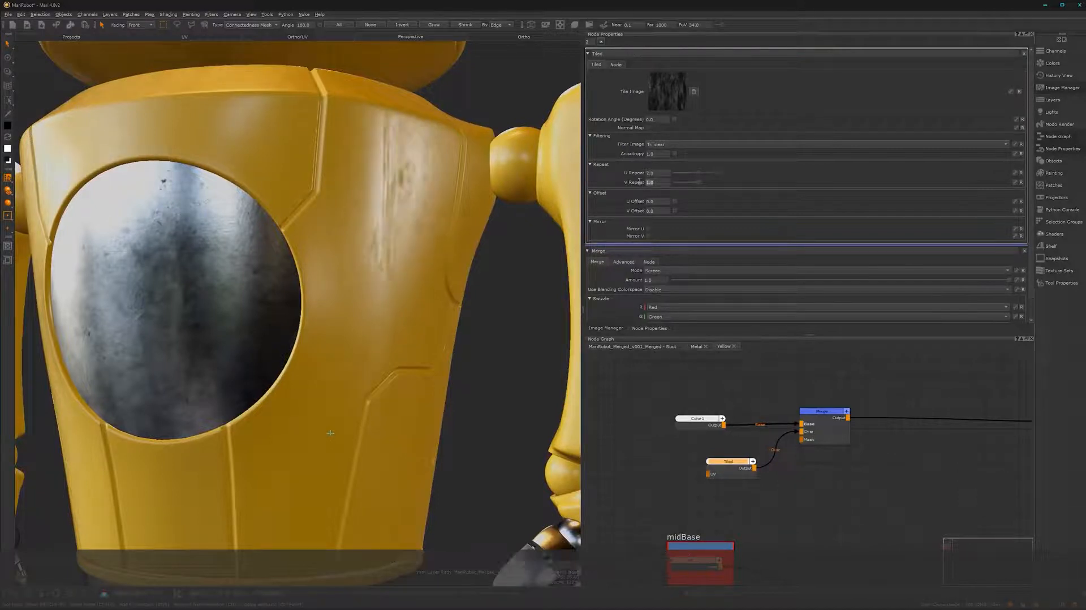
key(Return)
Rotate the Environment light slightly to check how reflections fall across the whole robot
middle_drag(488, 345, 332, 416)
alt+right_drag(332, 416, 308, 445)
alt+drag(309, 446, 391, 317)
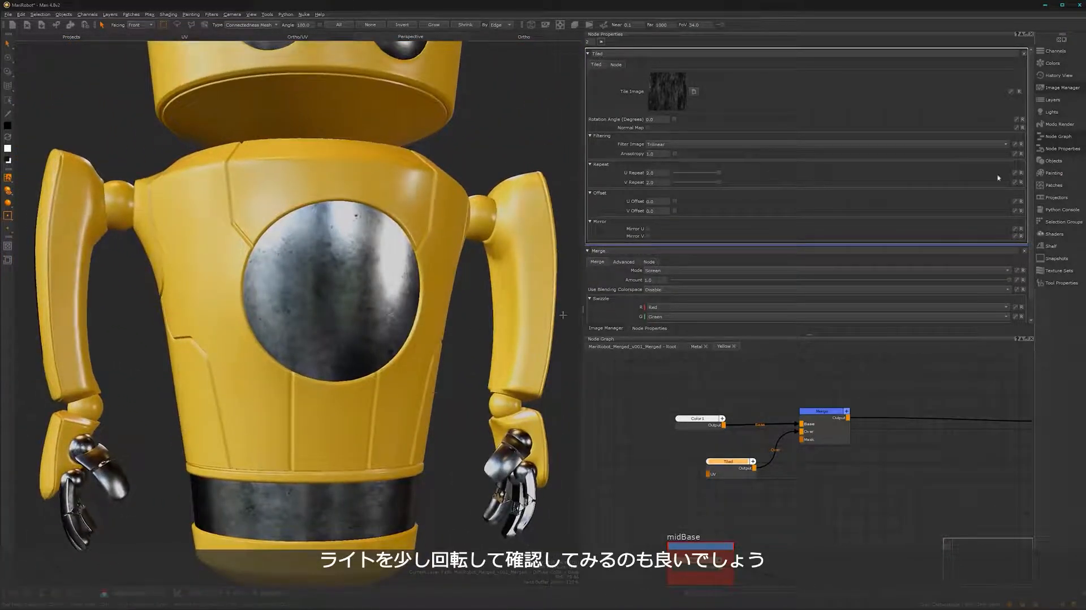
click(1050, 112)
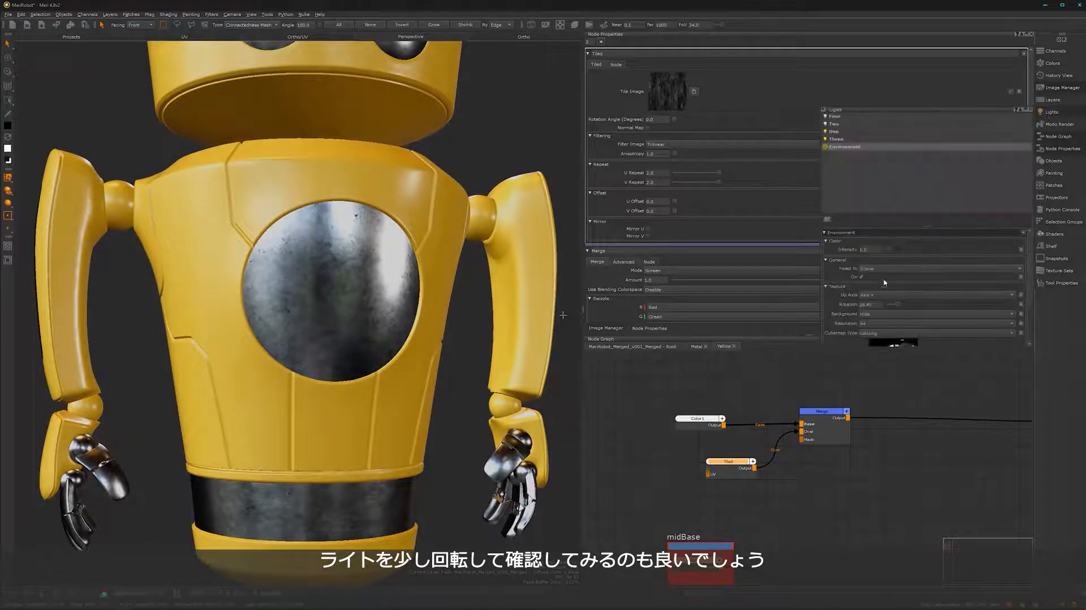
drag(899, 308, 889, 305)
alt+drag(352, 385, 405, 329)
Examine the yellow paint's reflections and surface on the upper torso up close
alt+right_drag(805, 516, 763, 514)
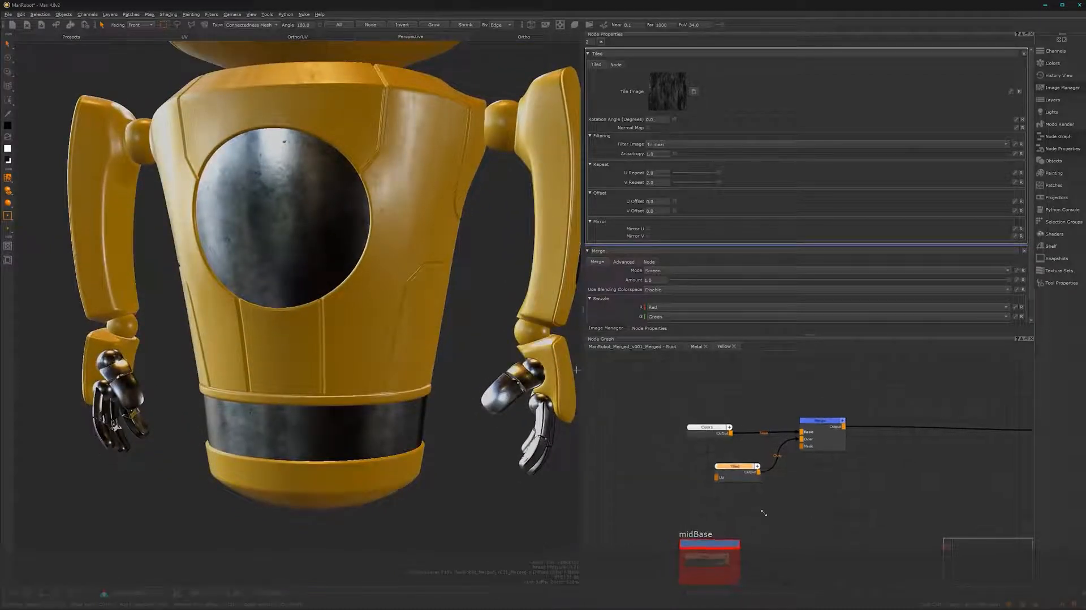
alt+middle_drag(791, 533, 780, 468)
alt+right_drag(780, 468, 848, 487)
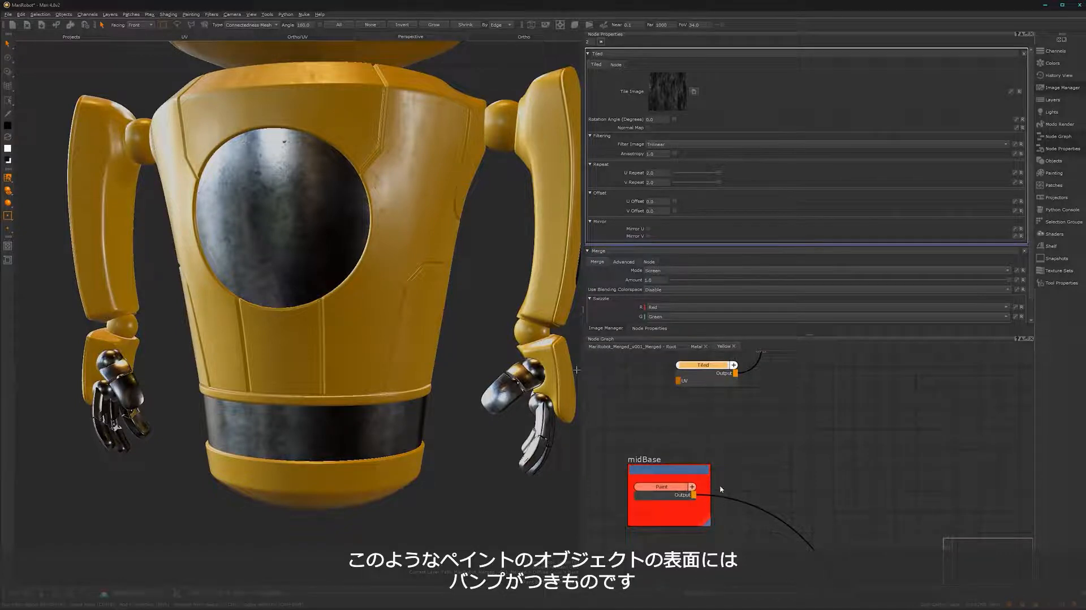
alt+drag(373, 411, 332, 366)
alt+middle_drag(359, 280, 378, 371)
alt+right_drag(379, 371, 417, 341)
alt+middle_drag(417, 341, 230, 456)
mouse_move(396, 403)
alt+mouse_down()
mouse_move(347, 400)
mouse_move(411, 400)
alt+mouse_up()
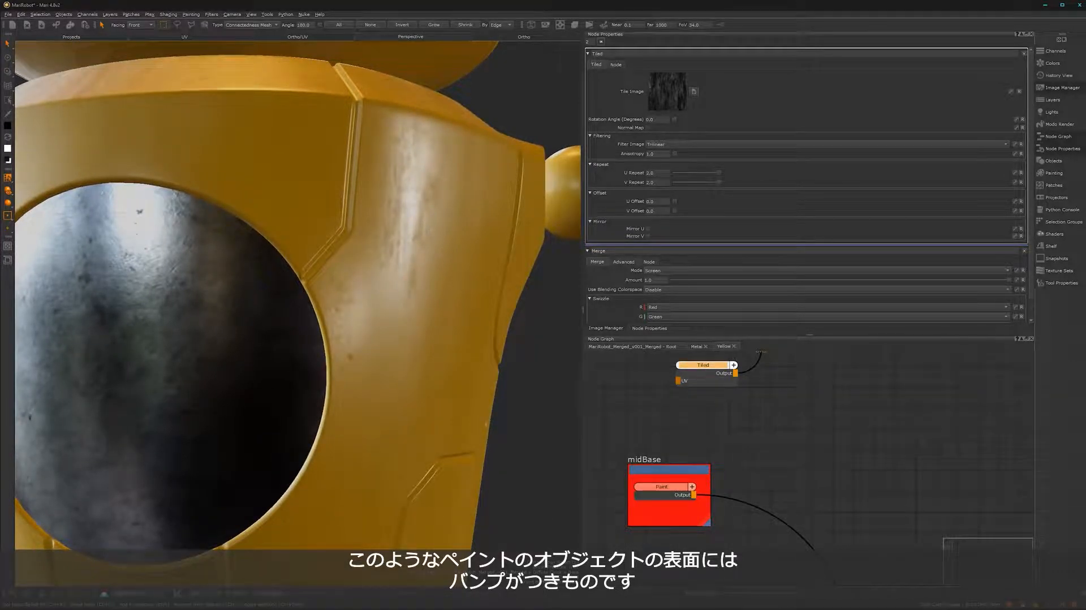
alt+drag(430, 401, 419, 381)
alt+middle_drag(419, 380, 448, 306)
alt+right_drag(448, 305, 391, 372)
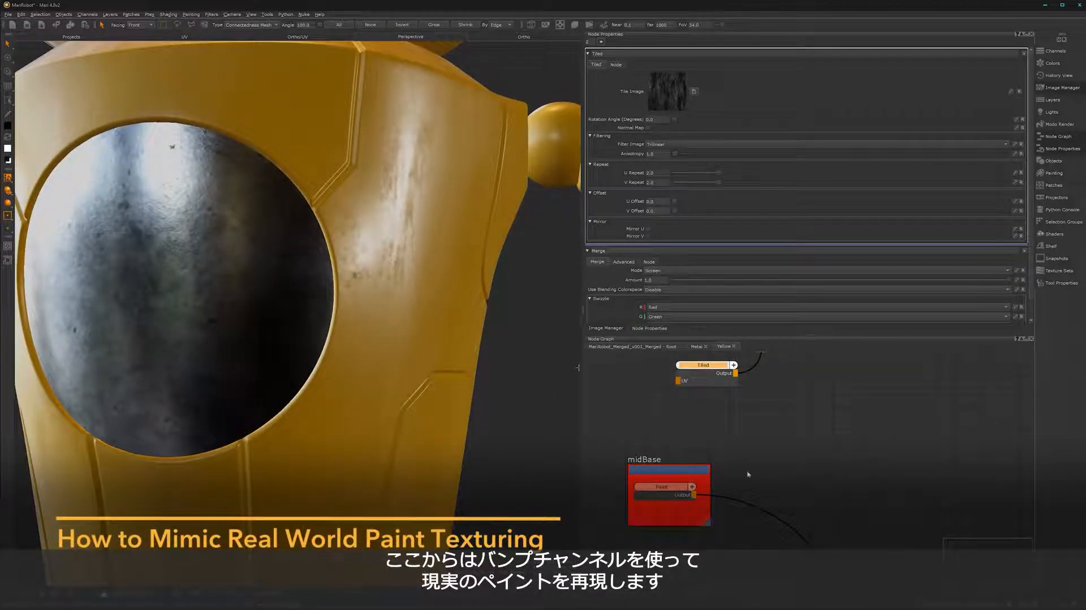
Insert a Merge node after the Paint node in midBase and place it further along the connection
middle_drag(776, 480, 776, 434)
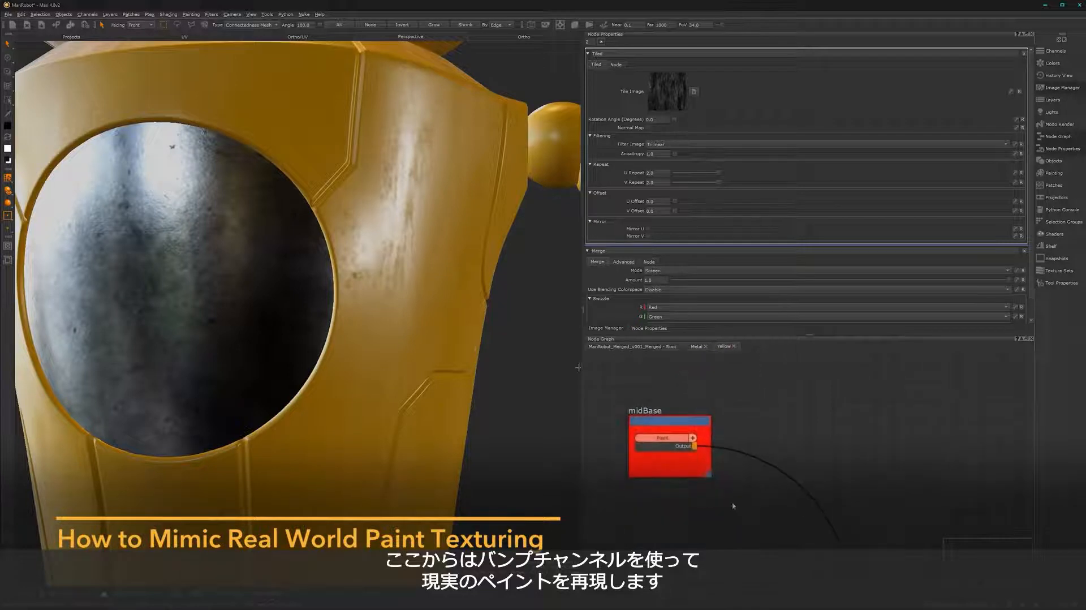
click(768, 457)
click(668, 446)
key(m)
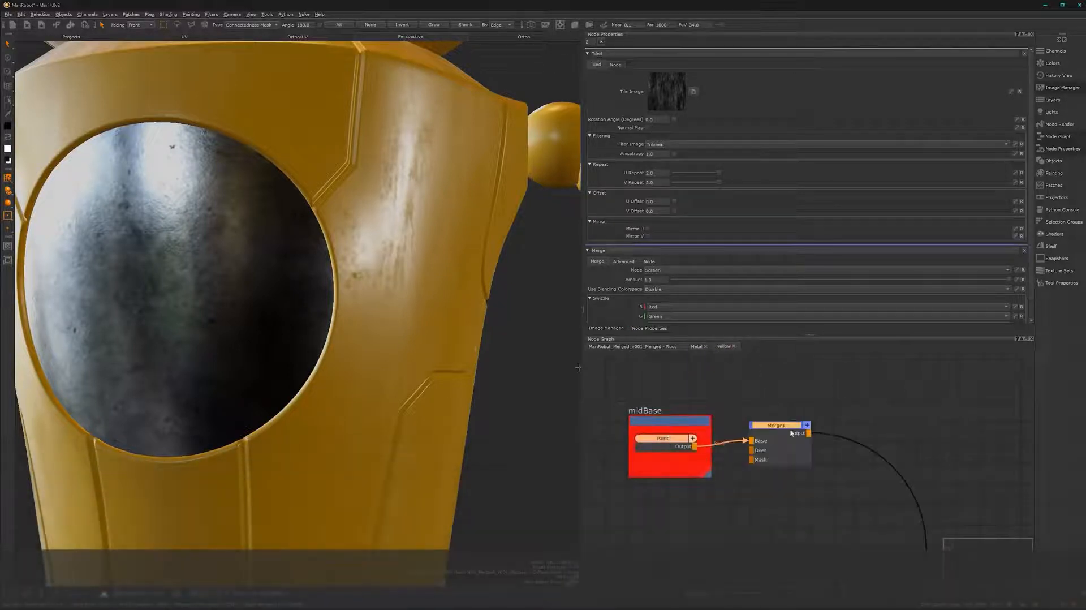
drag(774, 429, 831, 437)
Add a Cloud node below midBase and connect its output to the Over input of Merge1
click(741, 511)
key(Tab)
text(clo)
click(776, 534)
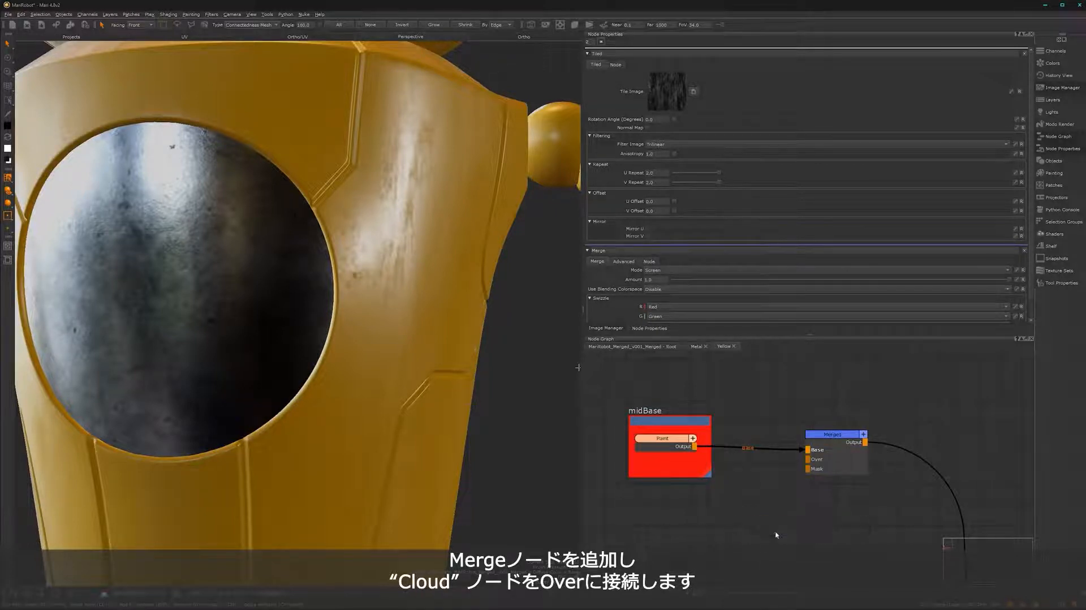
drag(767, 518, 809, 459)
Set the blend mode of Merge1 to Overlay
click(838, 441)
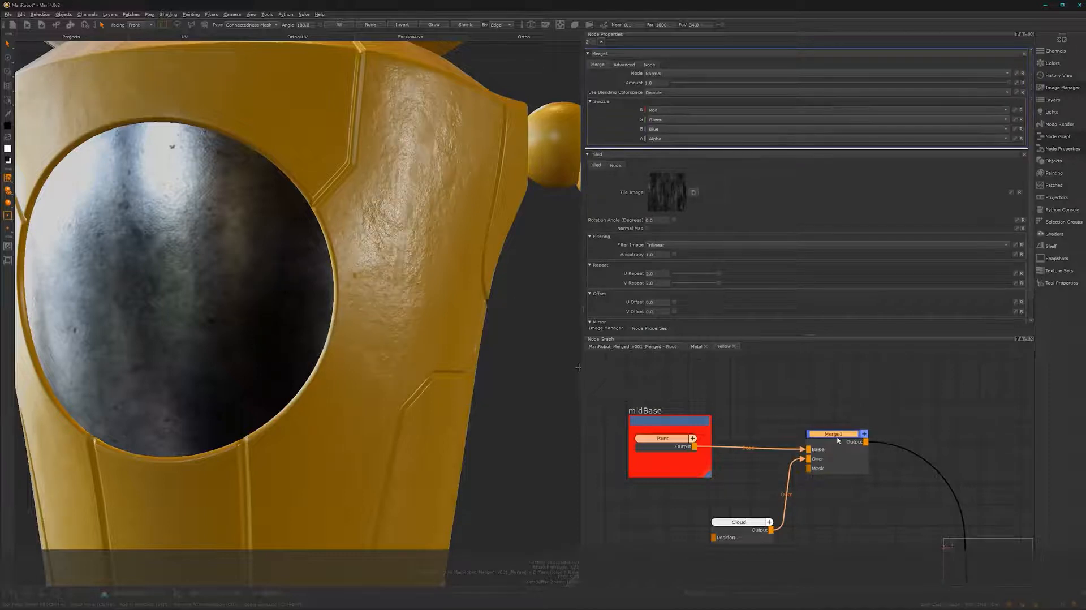
mouse_move(412, 422)
alt+mouse_down()
mouse_move(427, 426)
mouse_move(397, 431)
alt+mouse_up()
click(940, 73)
mouse_move(964, 114)
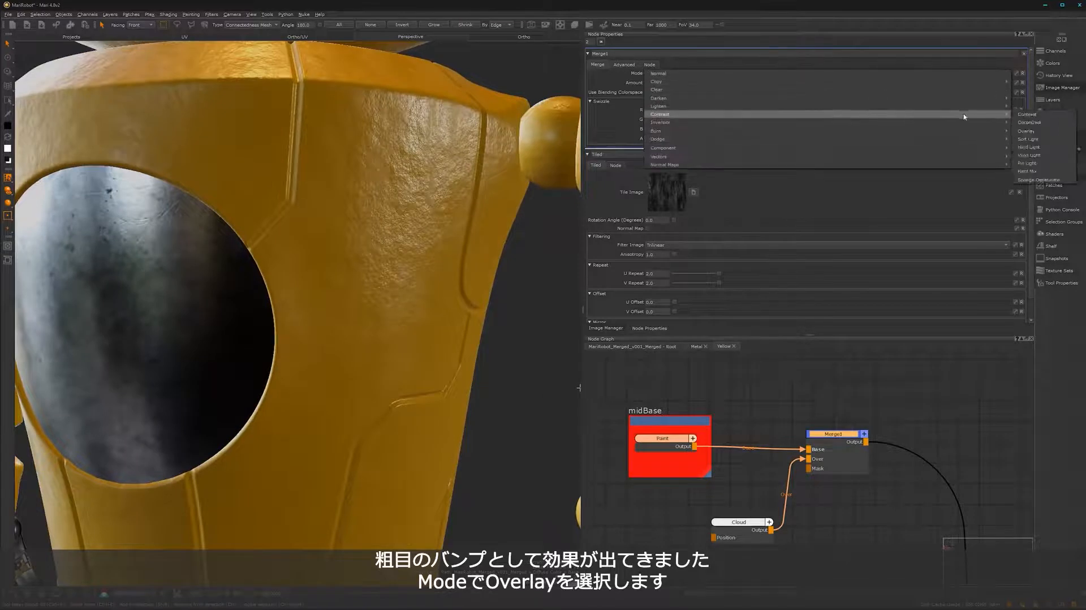
click(1026, 132)
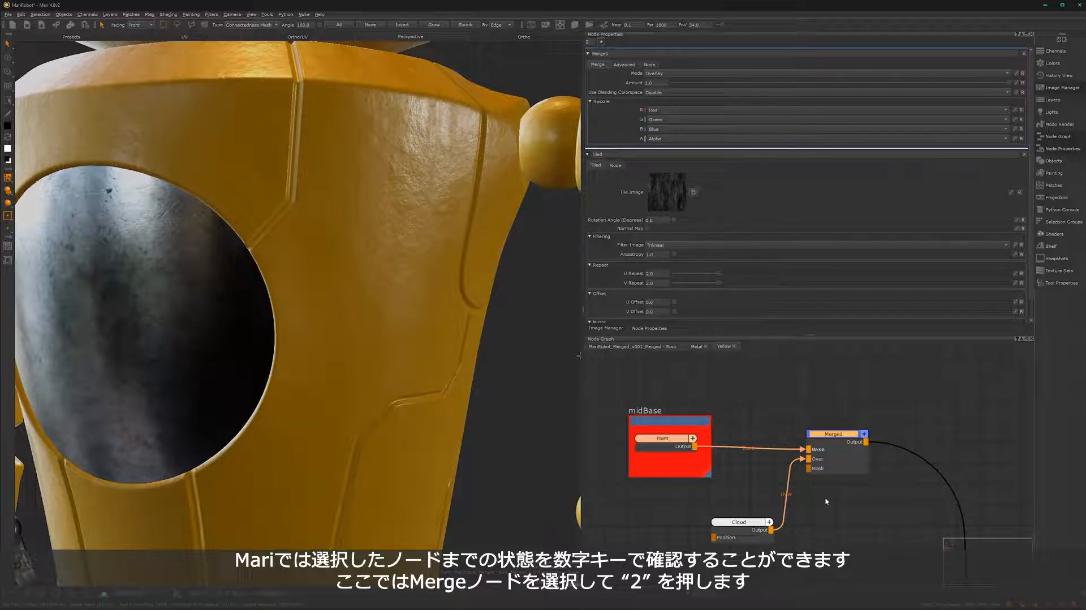
Preview the Merge1 output on the model and set the Cloud node's Roughness to 0.0 and Size to about 0.25
key(2)
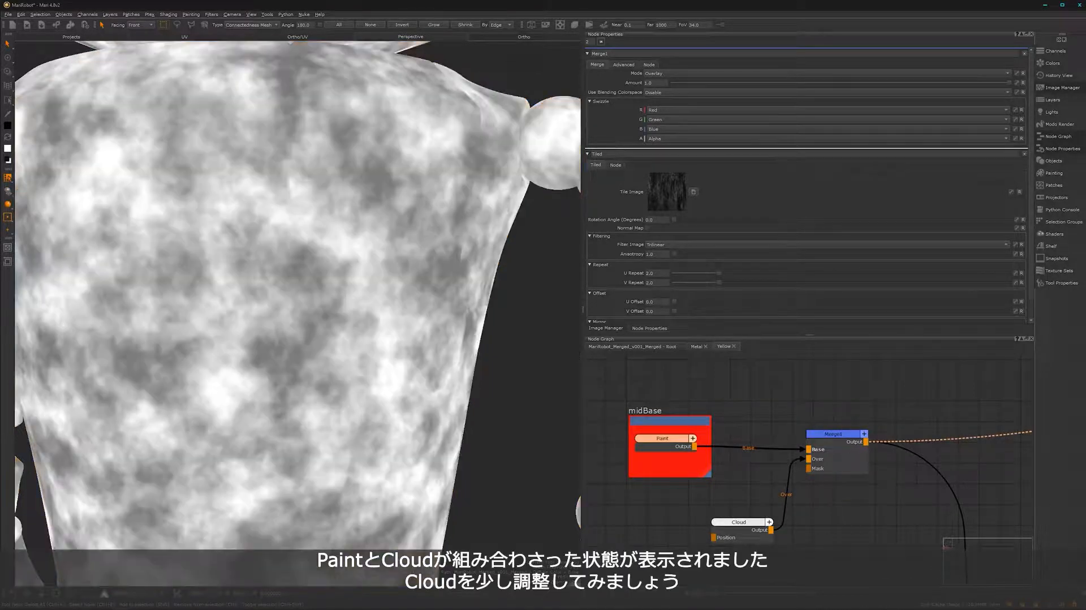
scroll(362, 405, down, 5)
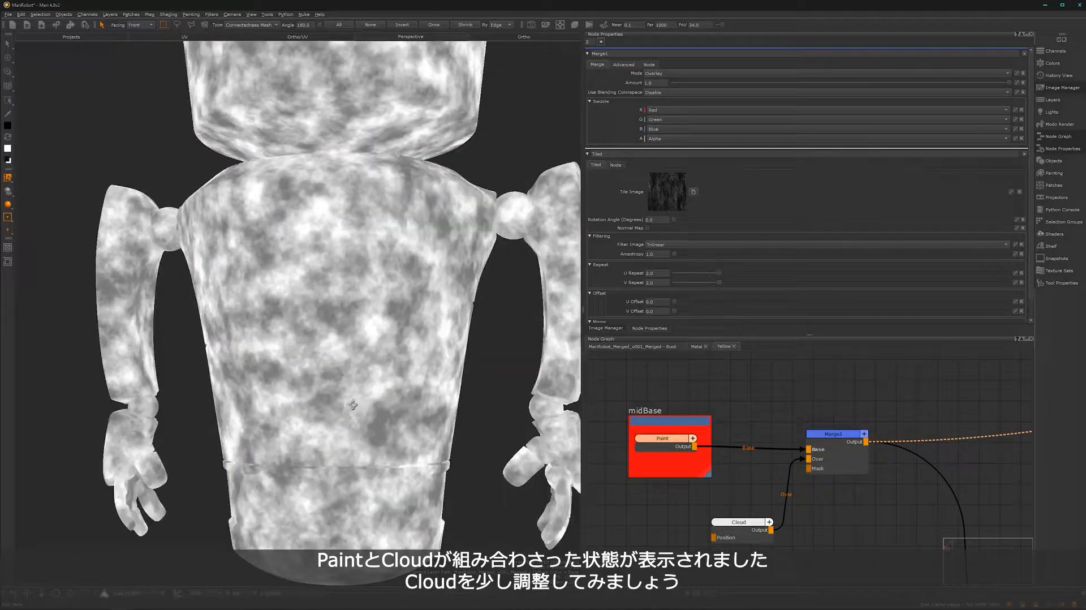
drag(751, 529, 752, 527)
double_click(753, 527)
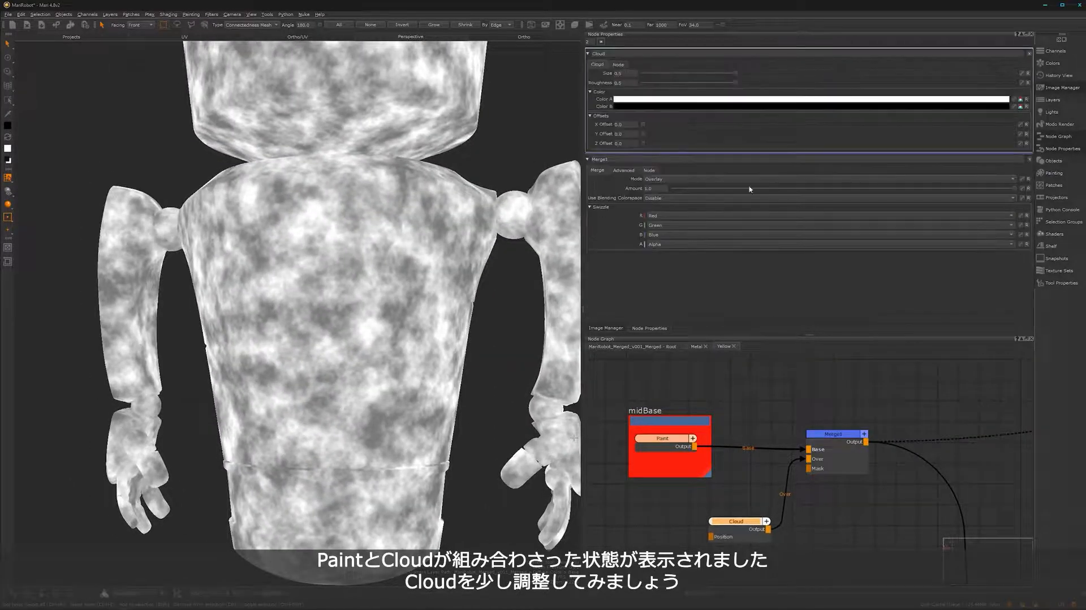
drag(734, 83, 650, 86)
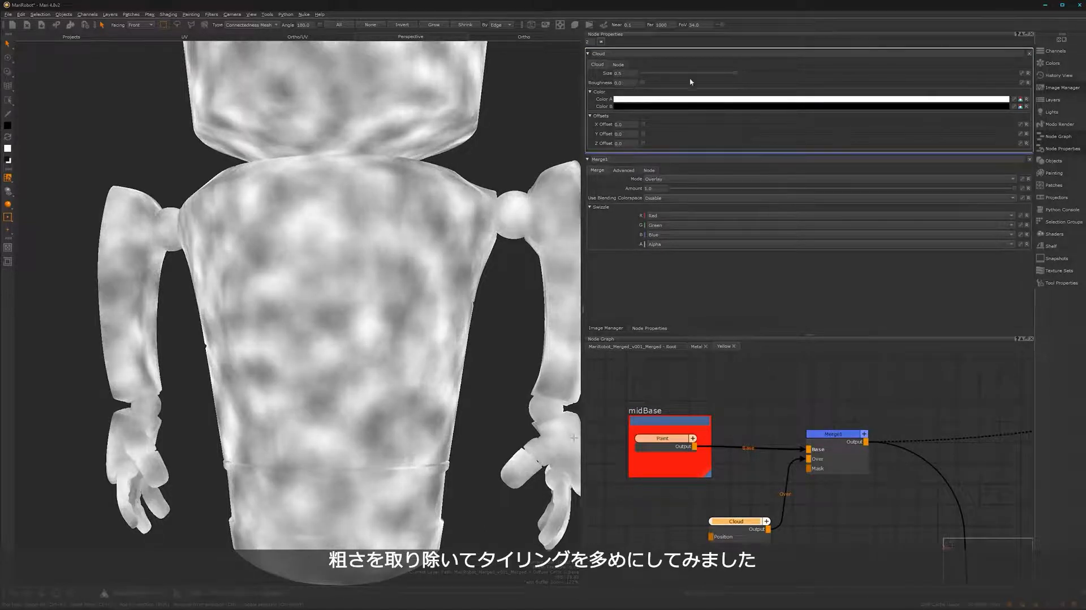
drag(734, 74, 687, 79)
click(765, 413)
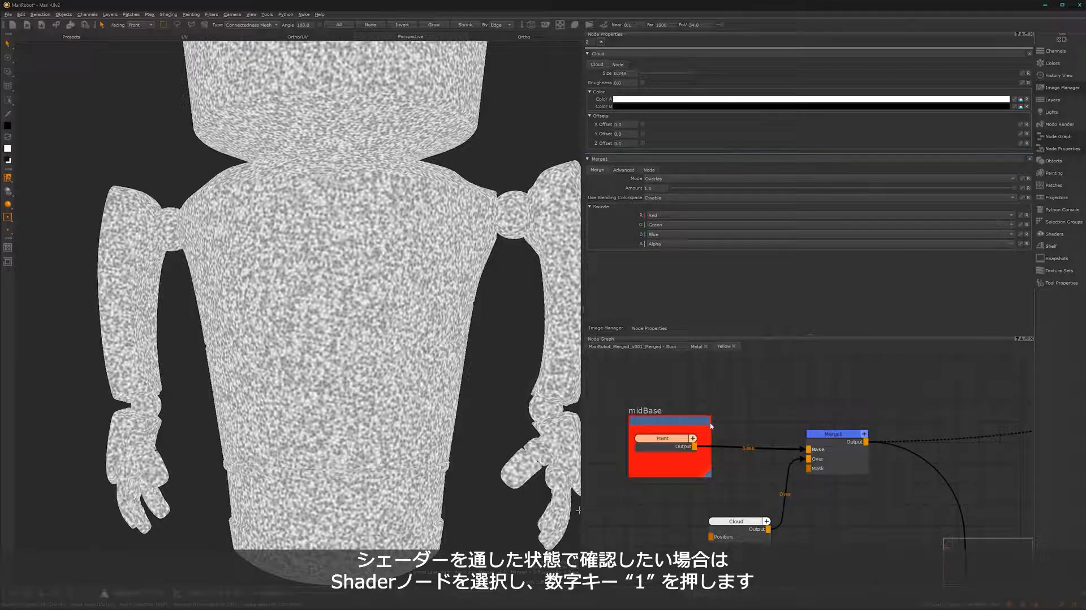
Return to the root node graph and view the model through the main shader node
click(640, 347)
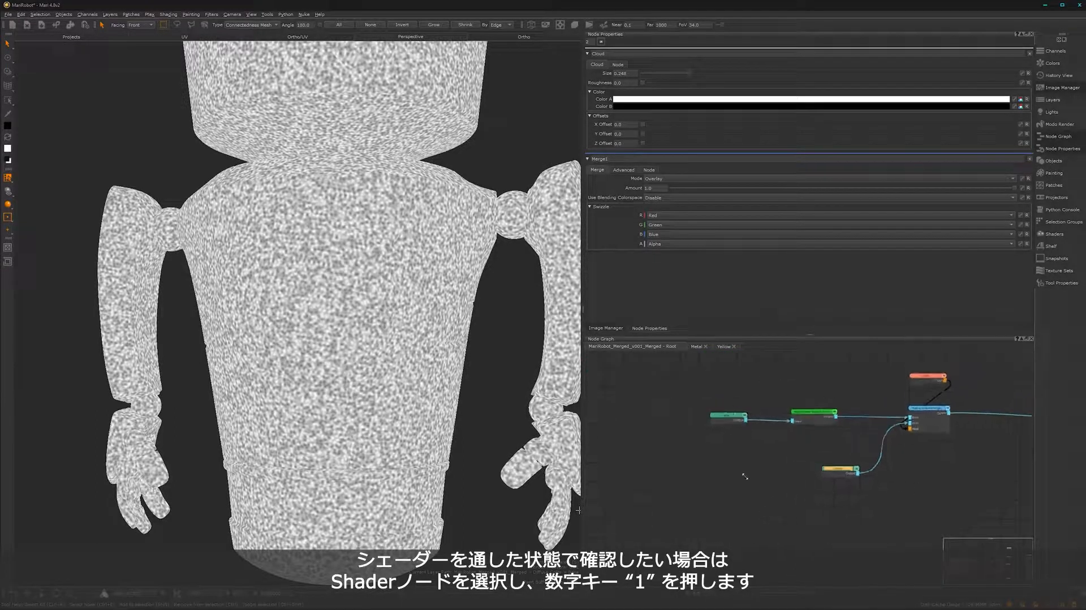
scroll(910, 479, down, 3)
middle_drag(898, 484, 687, 482)
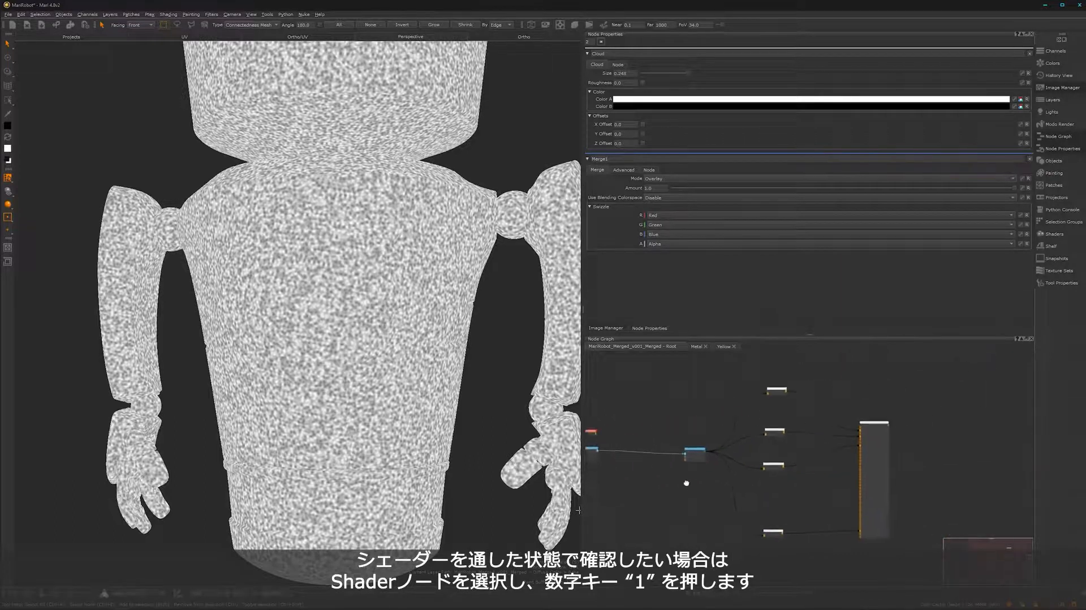
click(865, 482)
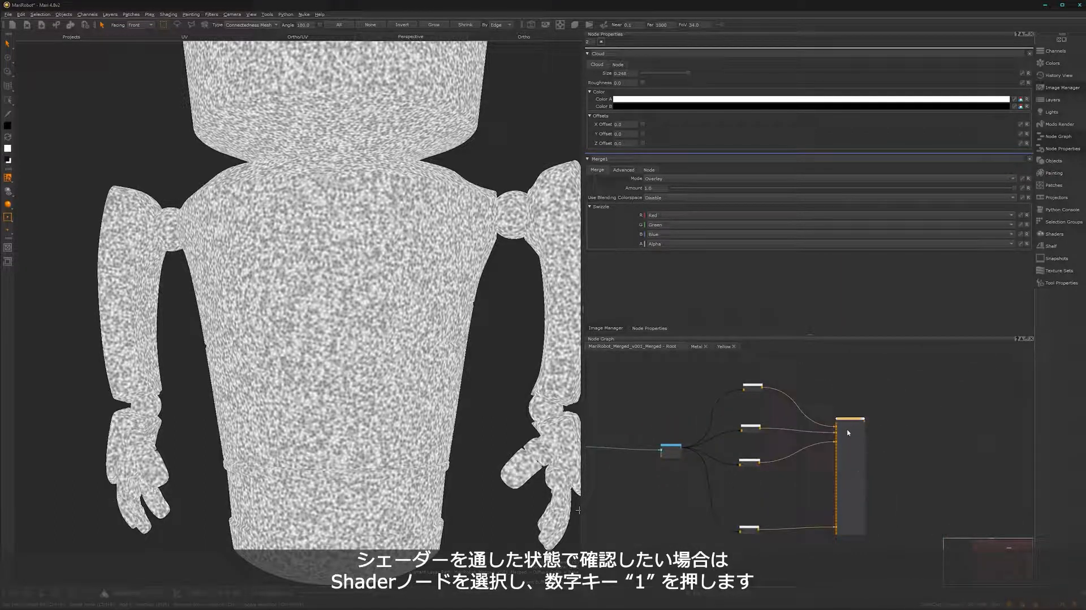
key(1)
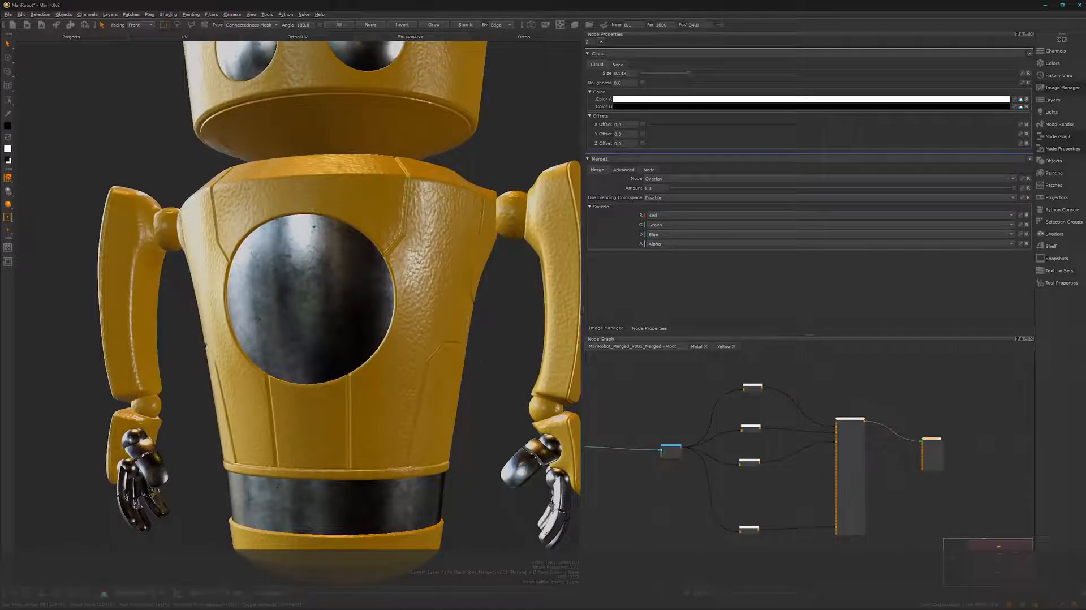
Reopen the Yellow group and reduce the Merge1 Amount to about 0.10 to soften the cloud bump
click(723, 347)
mouse_move(804, 489)
middle_down()
mouse_move(838, 474)
mouse_move(806, 481)
middle_up()
alt+middle_drag(418, 371, 405, 490)
alt+drag(406, 490, 362, 456)
alt+right_drag(362, 456, 449, 422)
alt+middle_drag(449, 422, 422, 341)
alt+drag(423, 341, 491, 358)
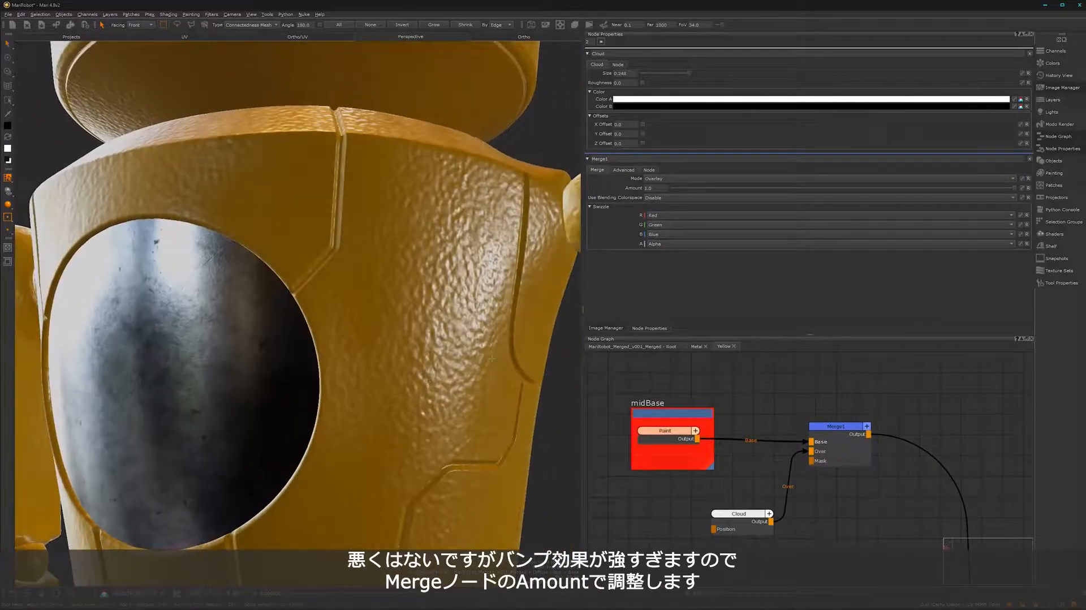
click(840, 431)
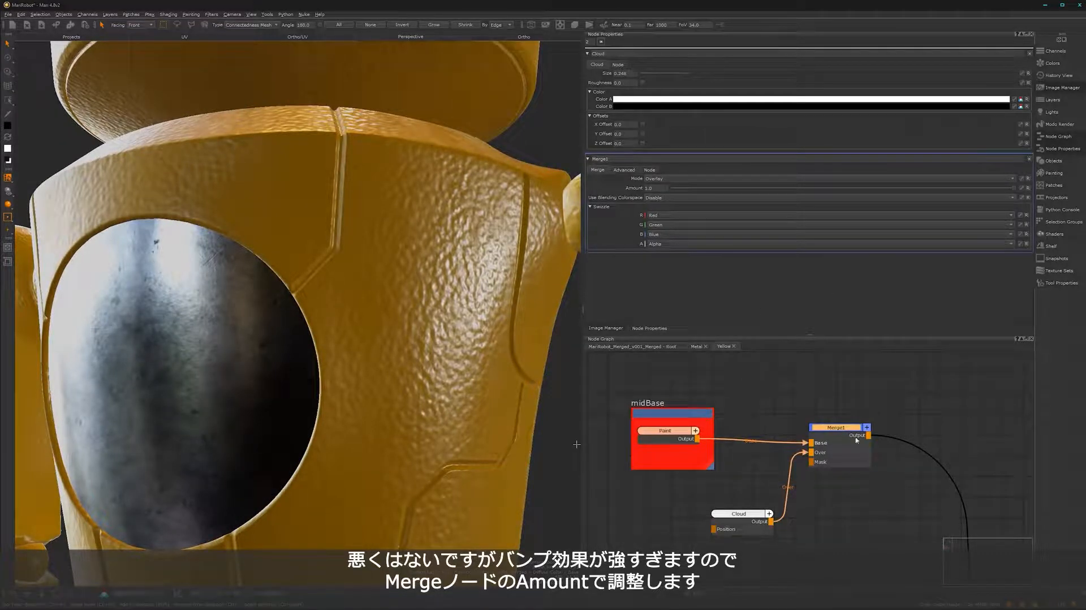
drag(848, 428, 851, 427)
drag(1014, 85, 708, 87)
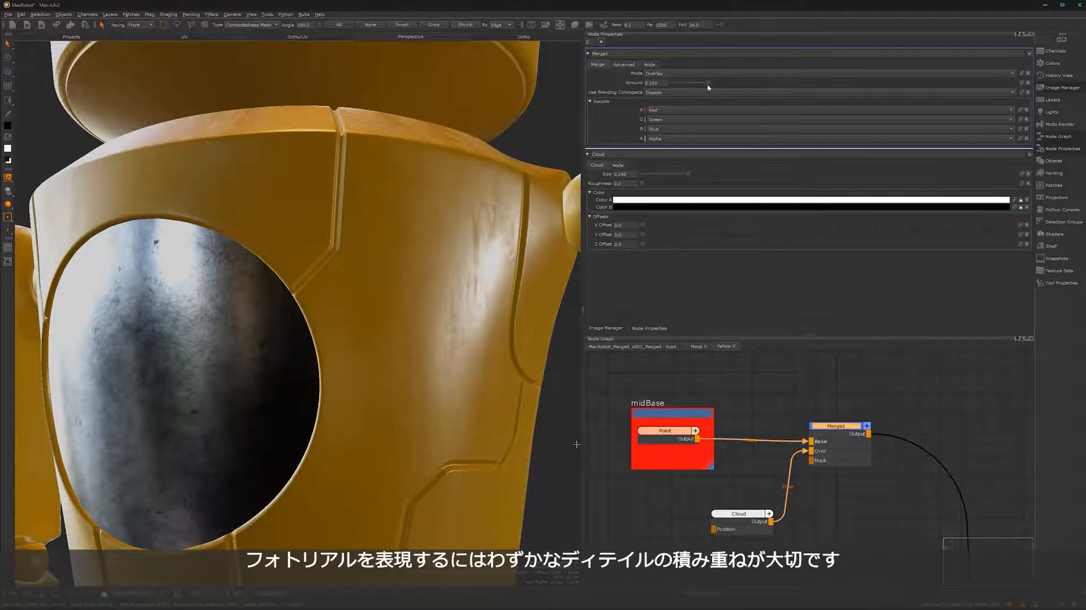
Inspect the softened bump on the torso and fine-tune the Merge1 Amount to about 0.096
middle_drag(368, 382, 430, 366)
alt+drag(430, 367, 514, 320)
alt+drag(433, 392, 440, 393)
alt+middle_drag(449, 343, 439, 408)
alt+drag(439, 407, 418, 413)
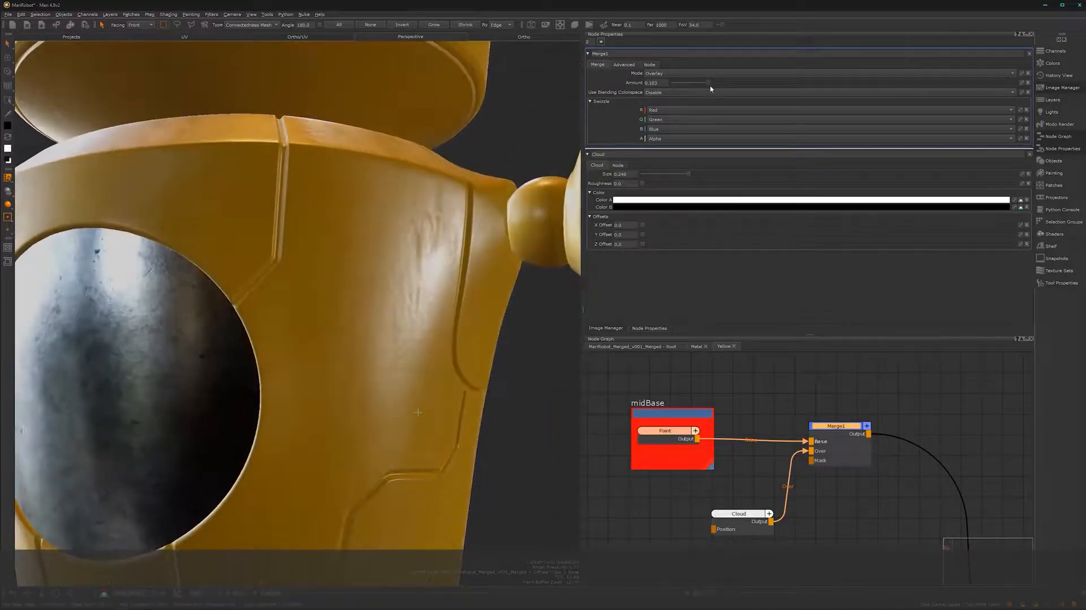
drag(707, 84, 706, 84)
alt+middle_drag(325, 358, 356, 271)
mouse_move(344, 438)
alt+middle_down()
mouse_move(359, 417)
mouse_move(371, 432)
mouse_move(354, 451)
alt+middle_up()
scroll(412, 400, down, 10)
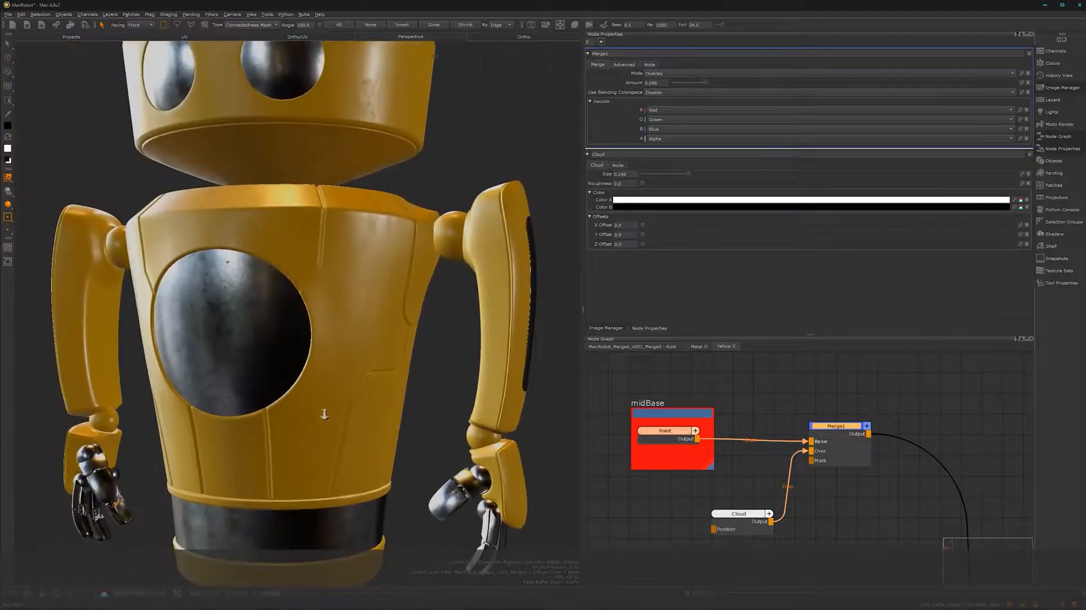
Insert a Merge node on the output of the cloud bump's Merge1 and connect the roughness Tiled node to its Over input
alt+drag(360, 373, 357, 380)
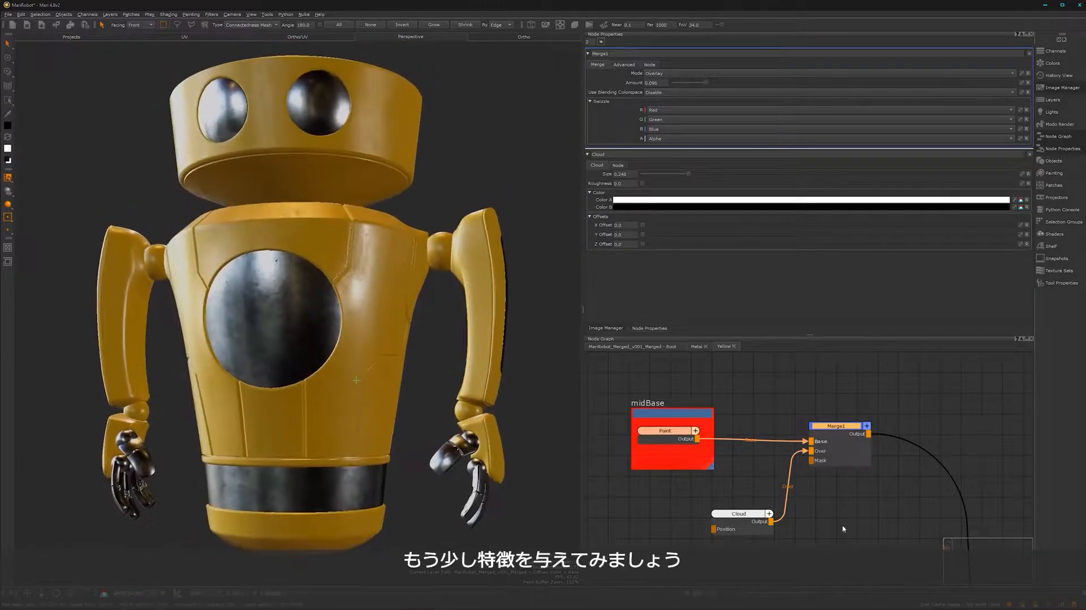
scroll(830, 466, down, 5)
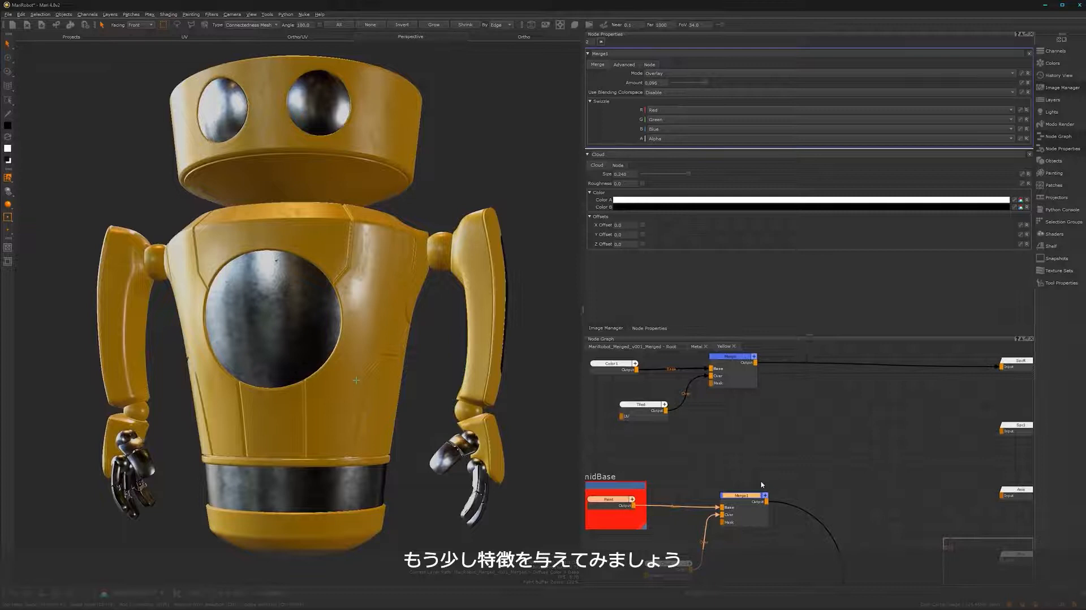
key(m)
middle_drag(786, 472, 841, 441)
drag(837, 433, 695, 537)
drag(806, 467, 608, 466)
drag(894, 470, 825, 469)
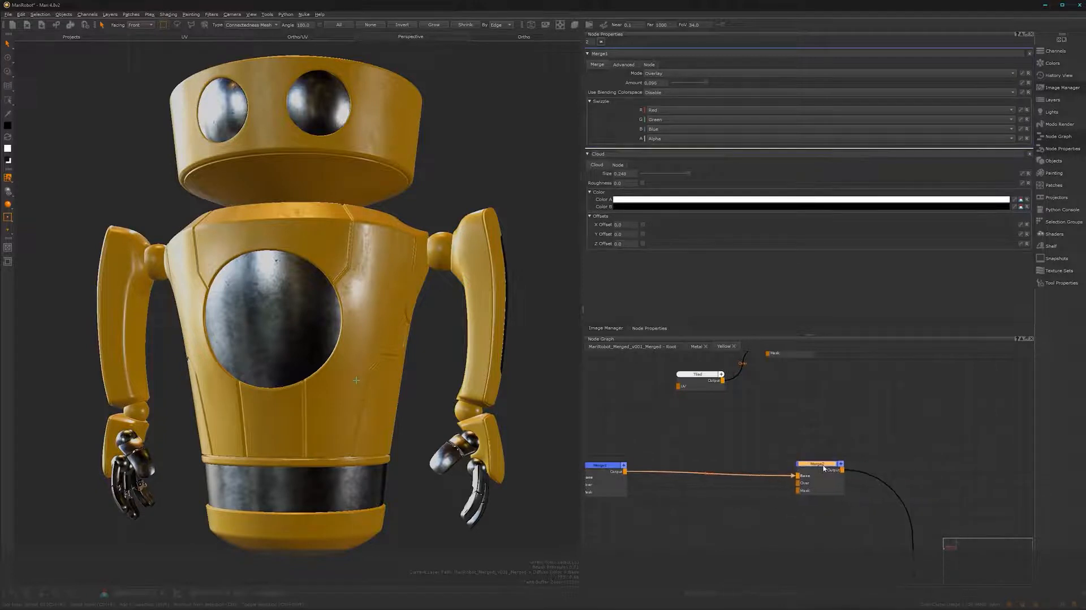
drag(723, 380, 807, 486)
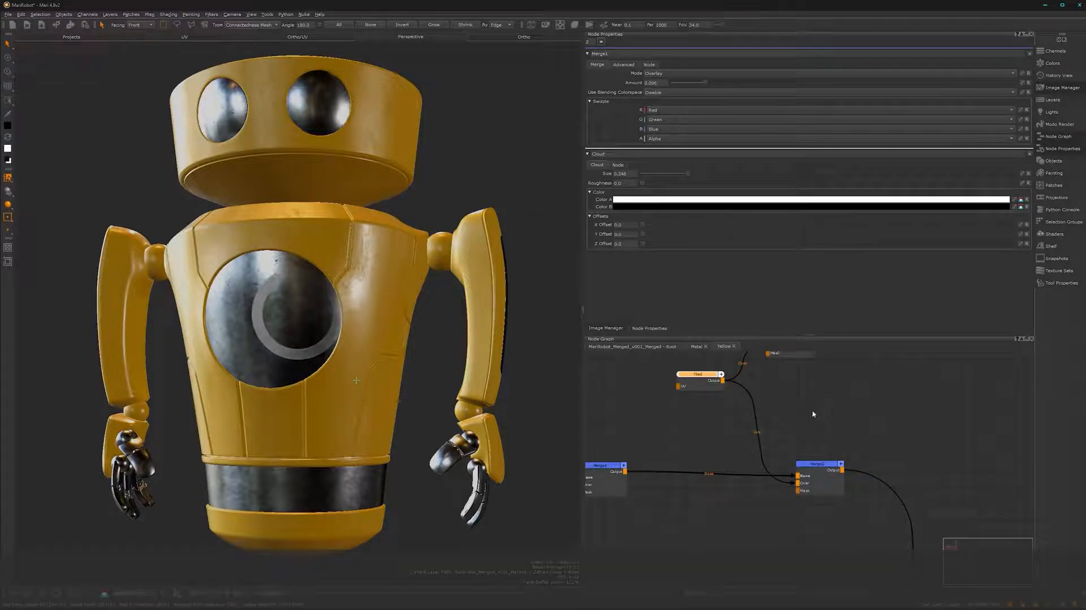
Open the new bump Merge2 node's properties and set its blend mode to Overlay
click(823, 470)
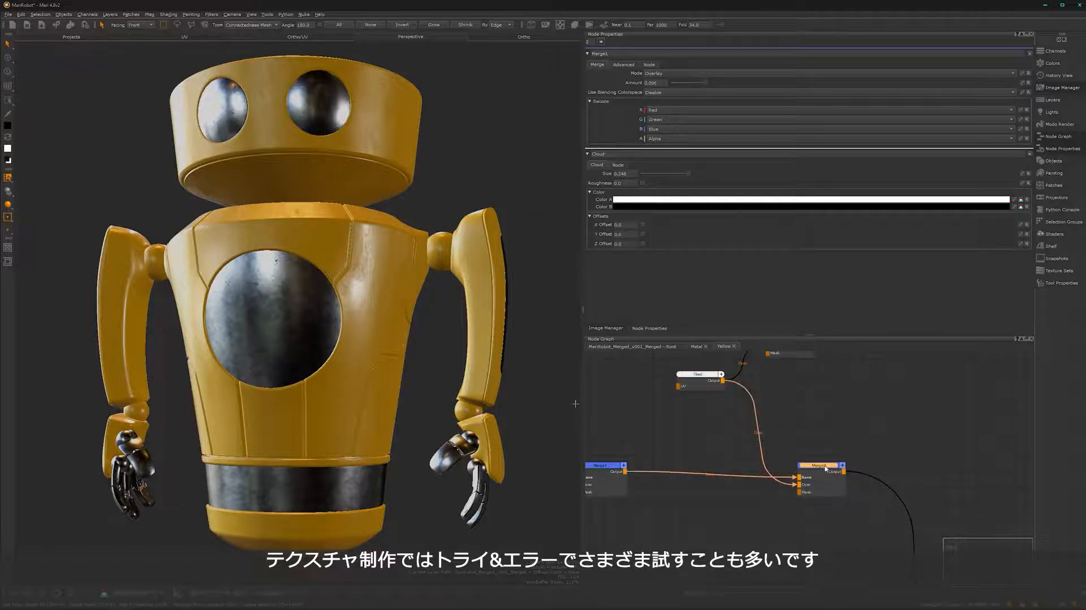
double_click(823, 465)
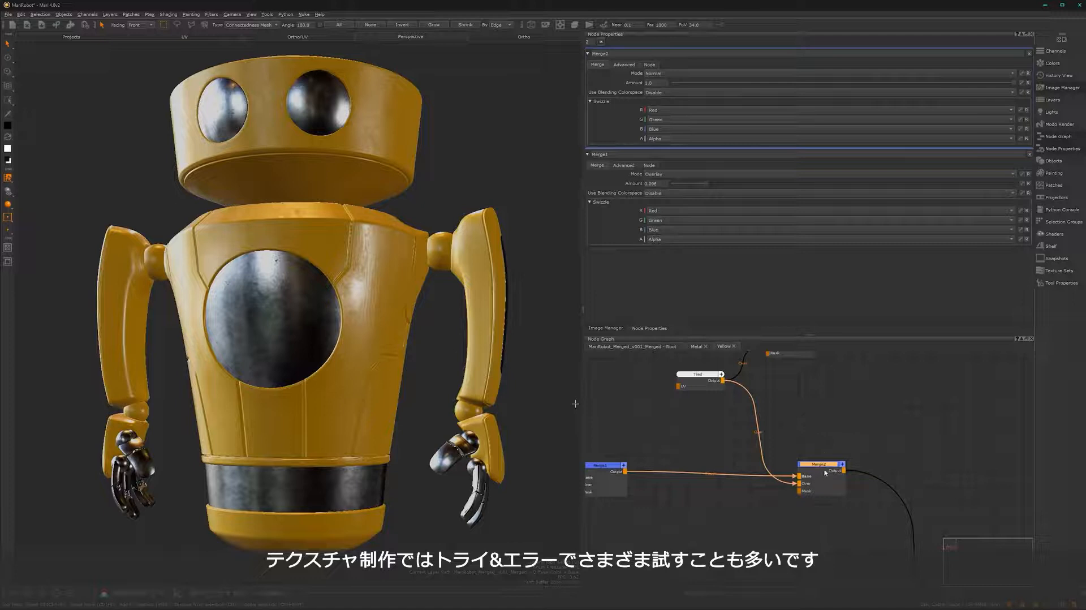
drag(828, 465, 809, 469)
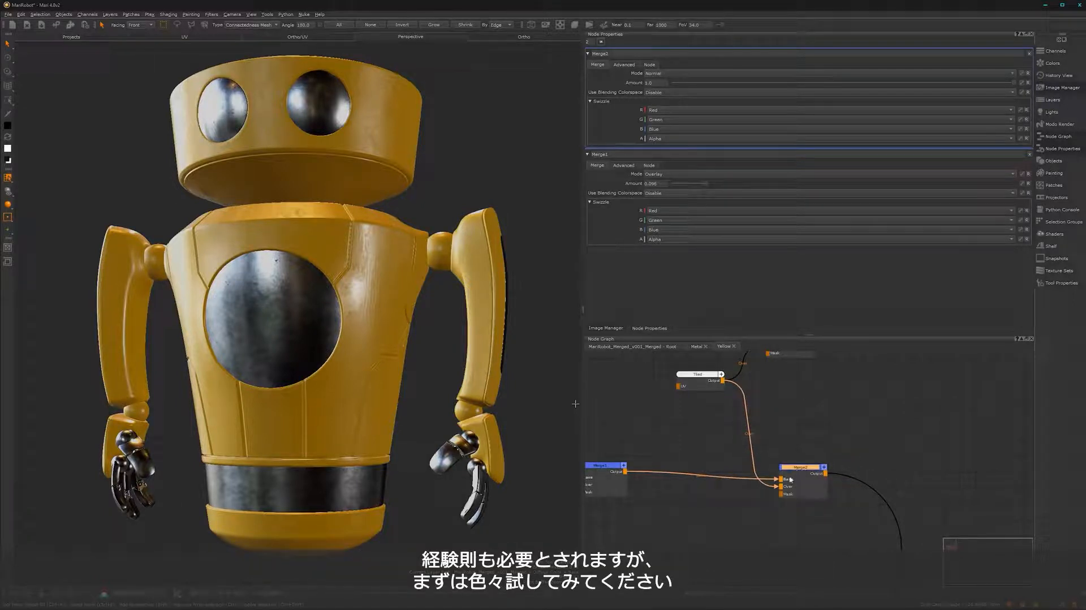
click(927, 73)
click(934, 220)
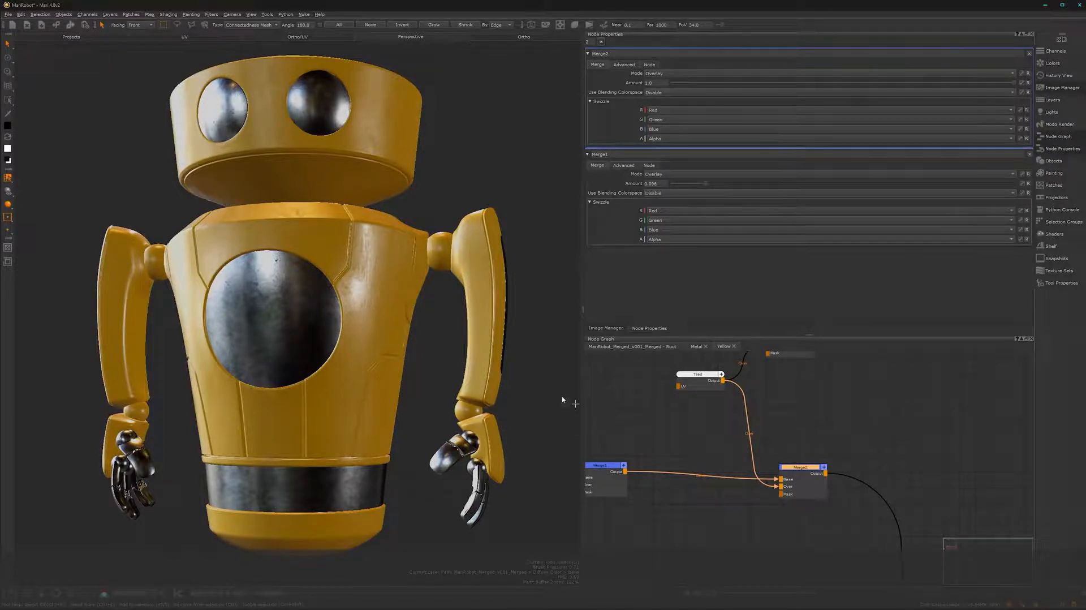
Reduce the Merge2 Amount to about 0.24 and inspect the bump on the torso up close
alt+drag(373, 369, 365, 376)
alt+right_drag(365, 376, 380, 350)
alt+middle_drag(380, 349, 332, 355)
alt+drag(332, 354, 344, 339)
alt+right_drag(344, 338, 396, 339)
alt+drag(396, 339, 381, 330)
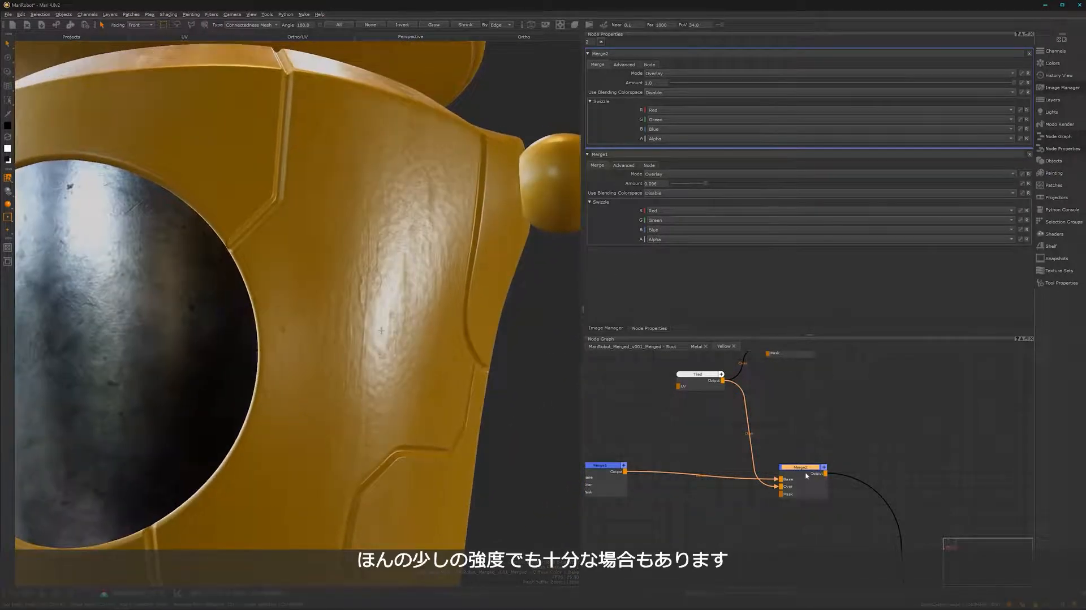
drag(803, 470, 801, 470)
drag(948, 85, 754, 106)
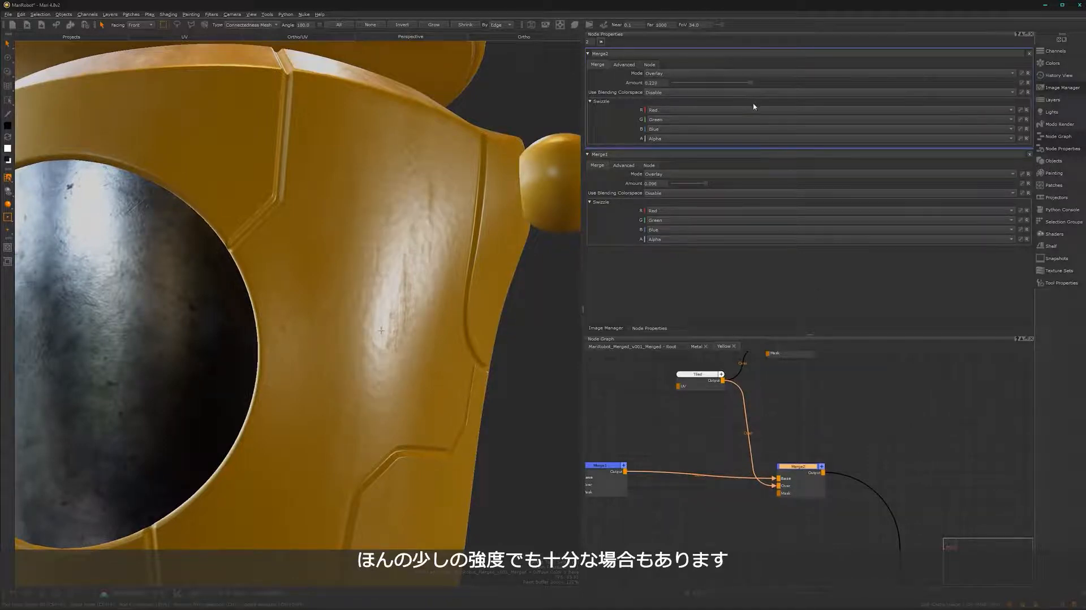
alt+drag(296, 400, 367, 368)
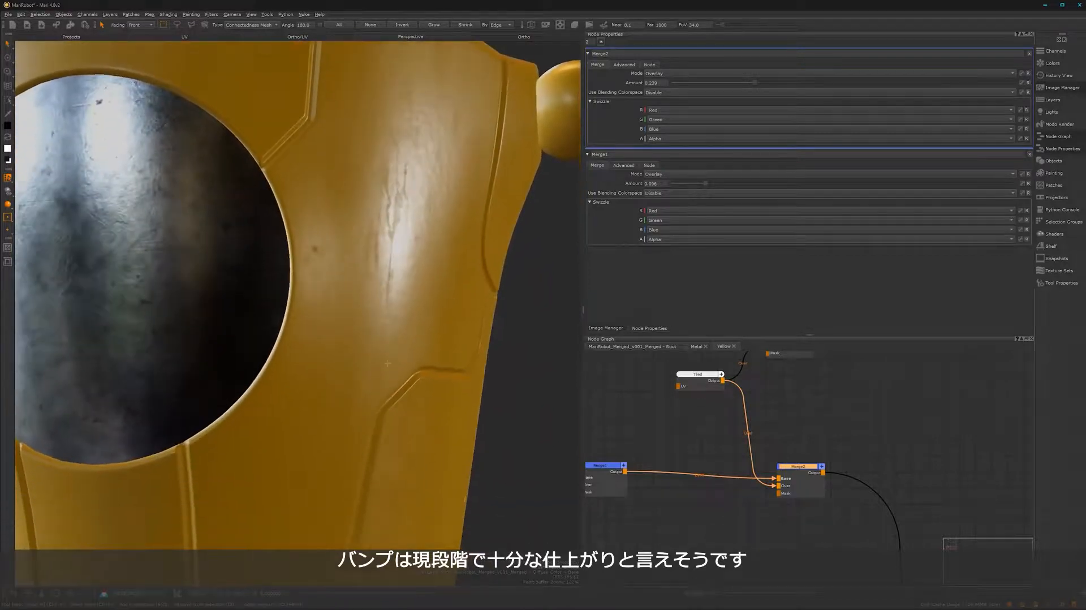
alt+right_drag(388, 363, 332, 383)
alt+middle_drag(332, 383, 330, 363)
alt+drag(331, 362, 364, 390)
alt+right_drag(418, 362, 363, 372)
alt+drag(363, 373, 434, 346)
Move the Color node away from its output node and insert a Merge node on the connection between them
alt+right_drag(841, 449, 804, 457)
alt+middle_drag(836, 474, 872, 574)
alt+right_drag(847, 433, 776, 448)
alt+middle_drag(803, 446, 788, 491)
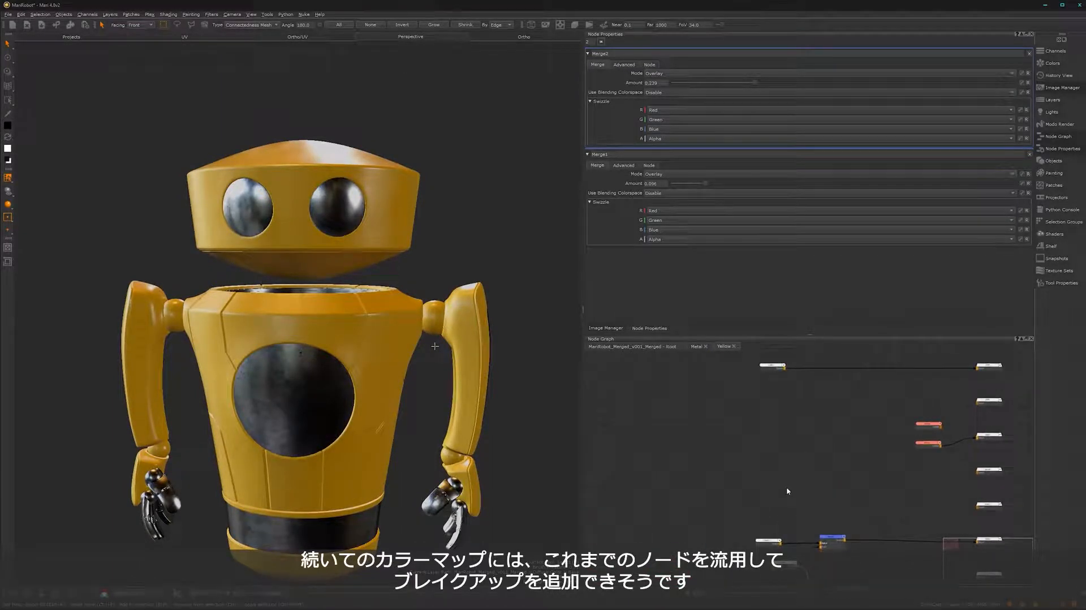
drag(773, 365, 716, 373)
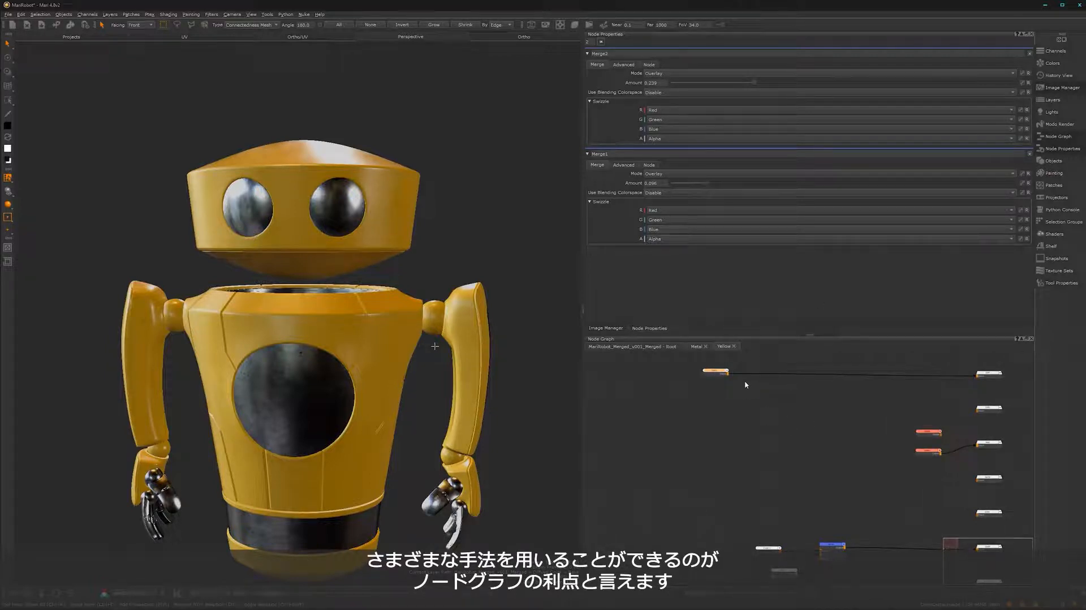
scroll(735, 445, up, 1)
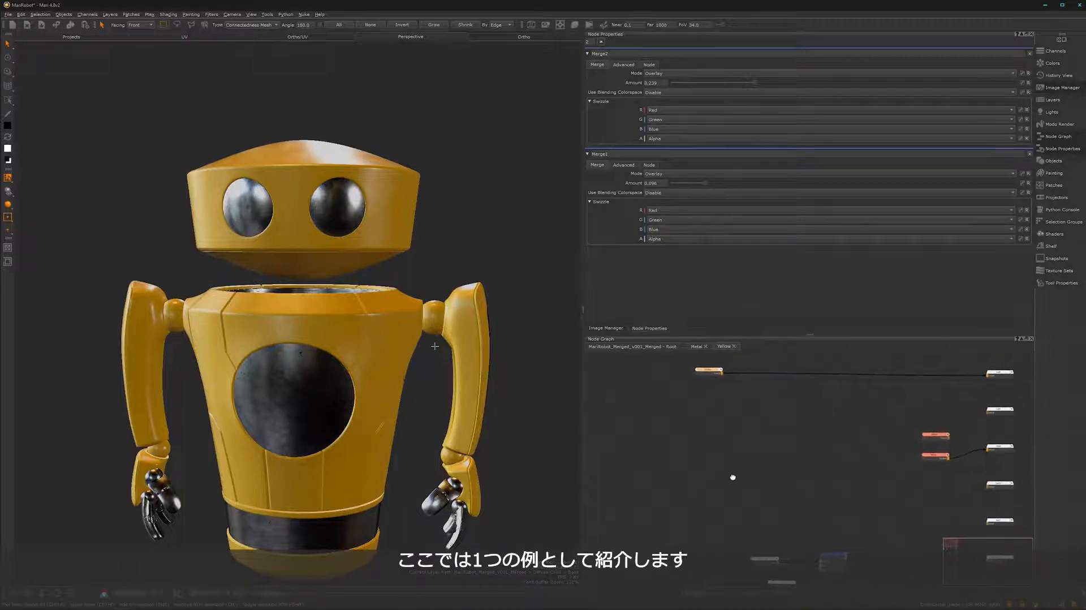
middle_drag(732, 476, 693, 431)
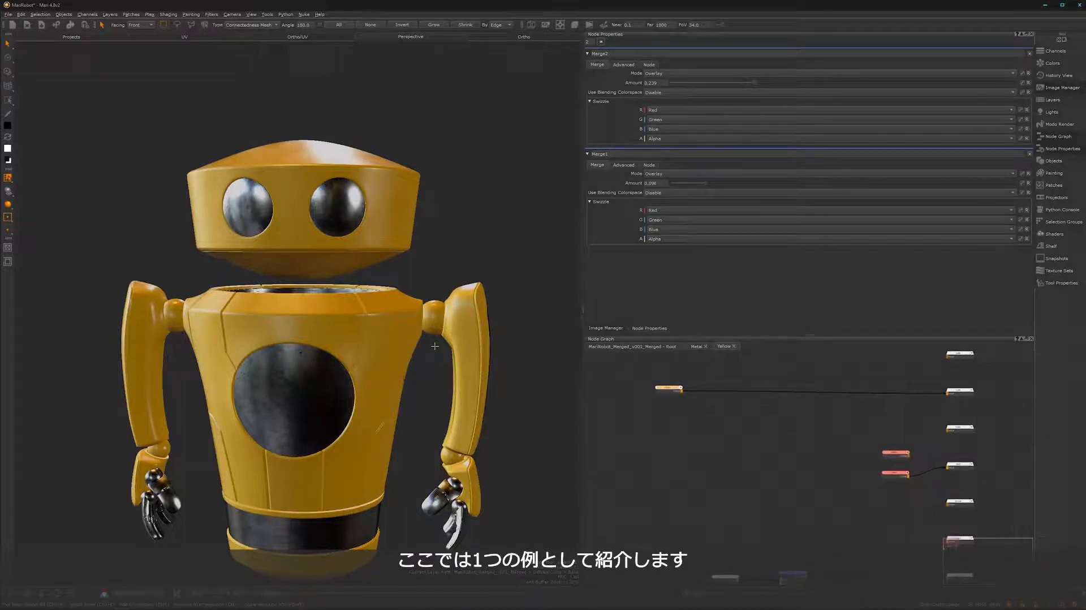
key(m)
drag(720, 380, 771, 384)
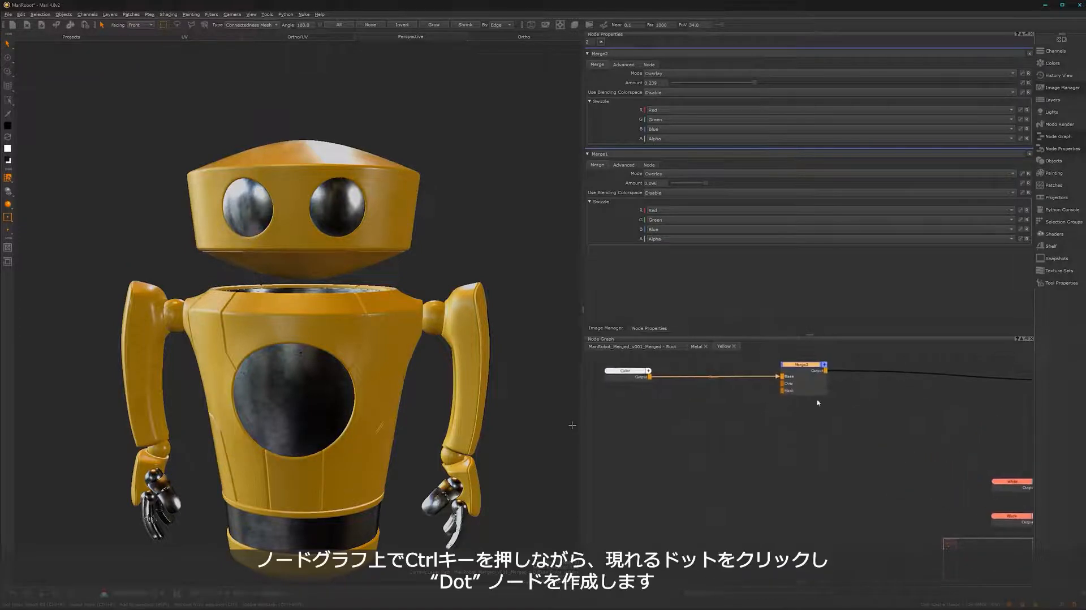
Add a Dot node on the connection between the Color node and its Merge node, spacing them apart
scroll(735, 407, up, 3)
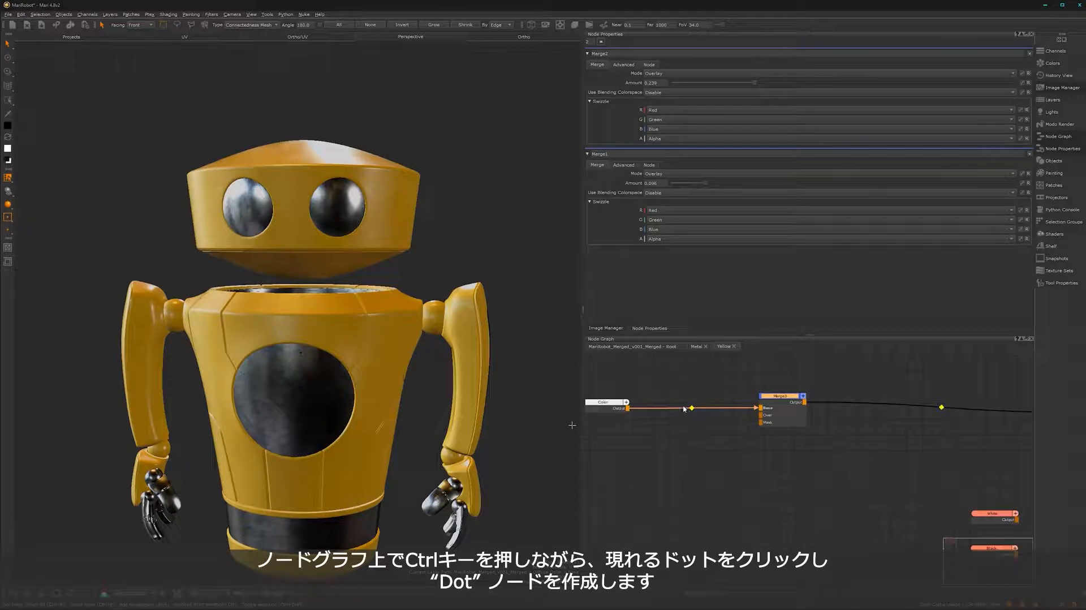
ctrl+click(691, 408)
drag(692, 408, 676, 407)
drag(783, 395, 809, 395)
Create an HSV node, feed it from the Dot, and connect its output to the color Merge node's Over input
click(736, 433)
key(Tab)
text(hsv)
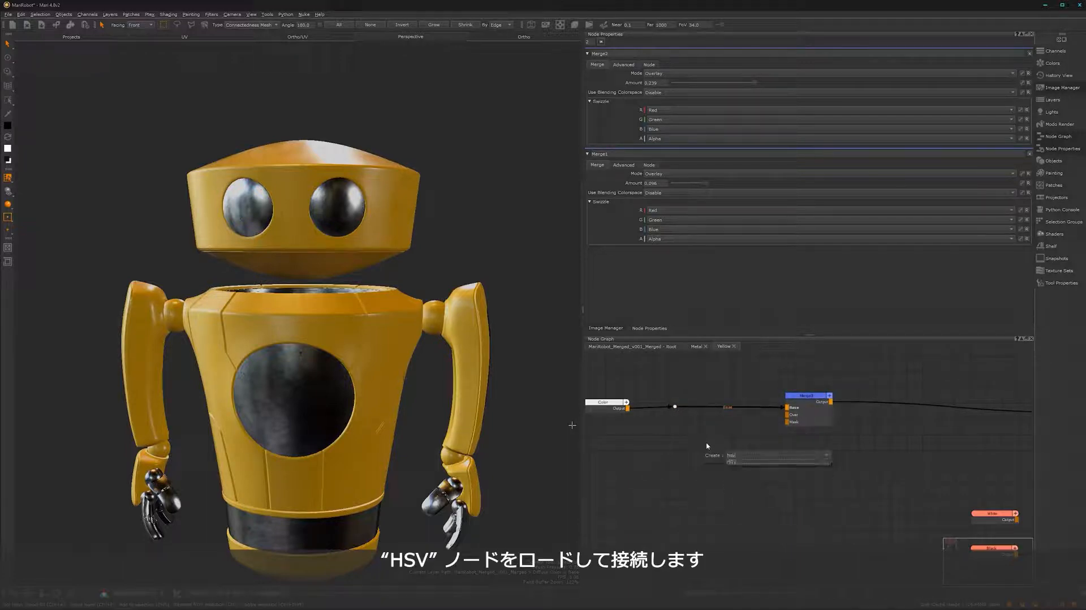
click(742, 463)
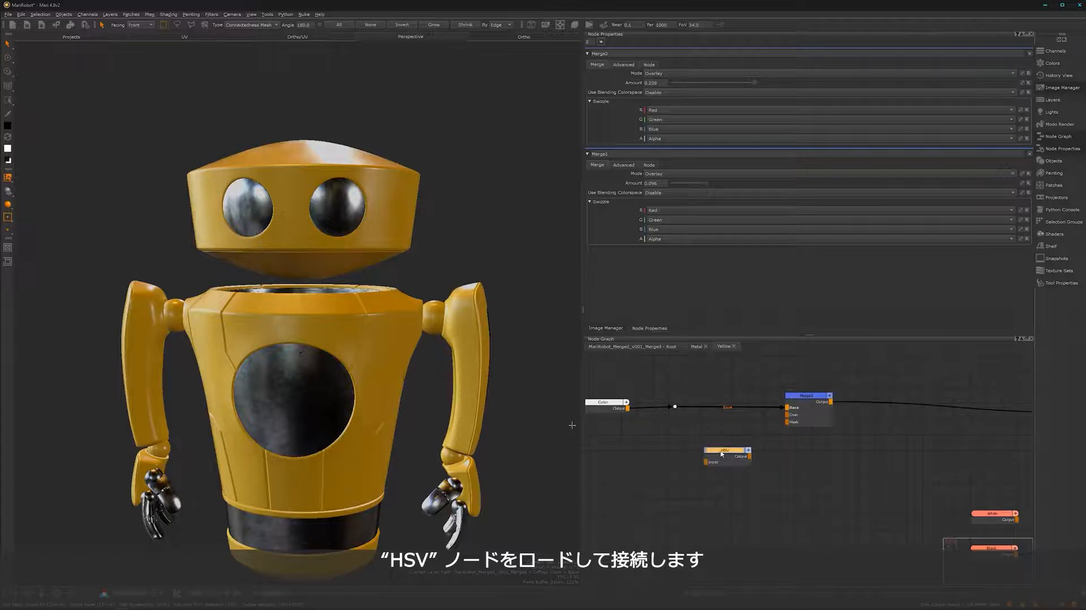
drag(690, 439, 676, 409)
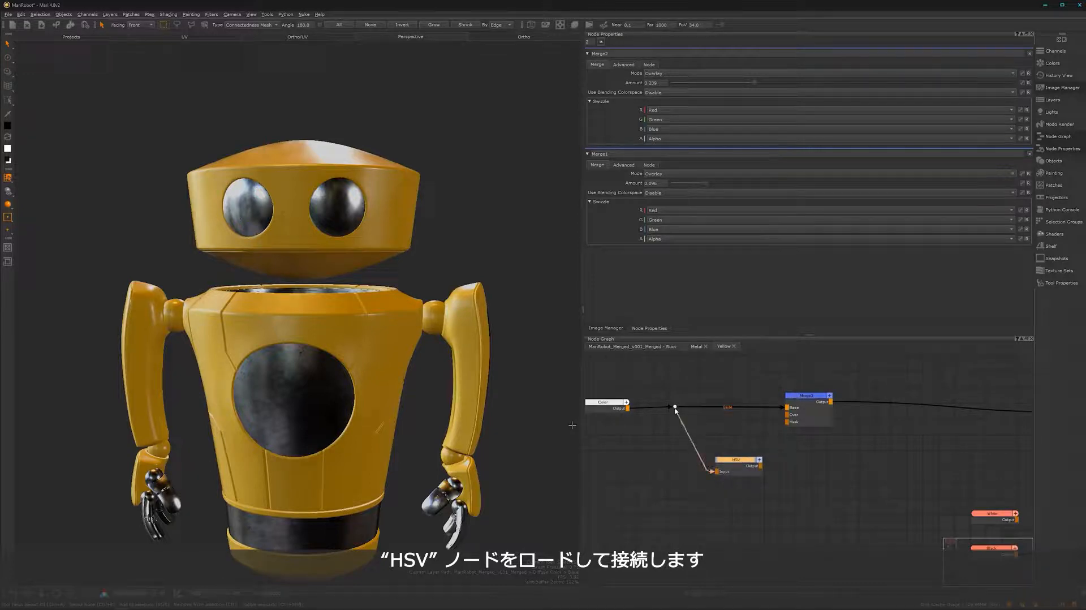
click(760, 459)
click(759, 460)
drag(761, 466, 798, 419)
Connect the Tiled image node used for roughness to the Mask input of the color Merge node
scroll(836, 478, down, 3)
middle_drag(737, 521, 724, 425)
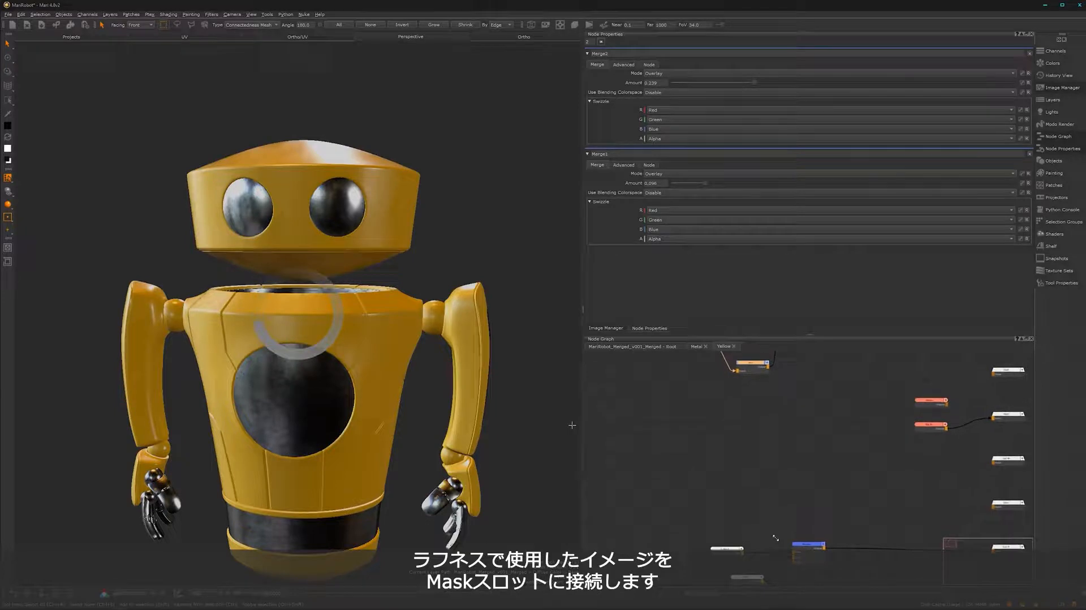
scroll(771, 526, down, 2)
scroll(736, 503, down, 1)
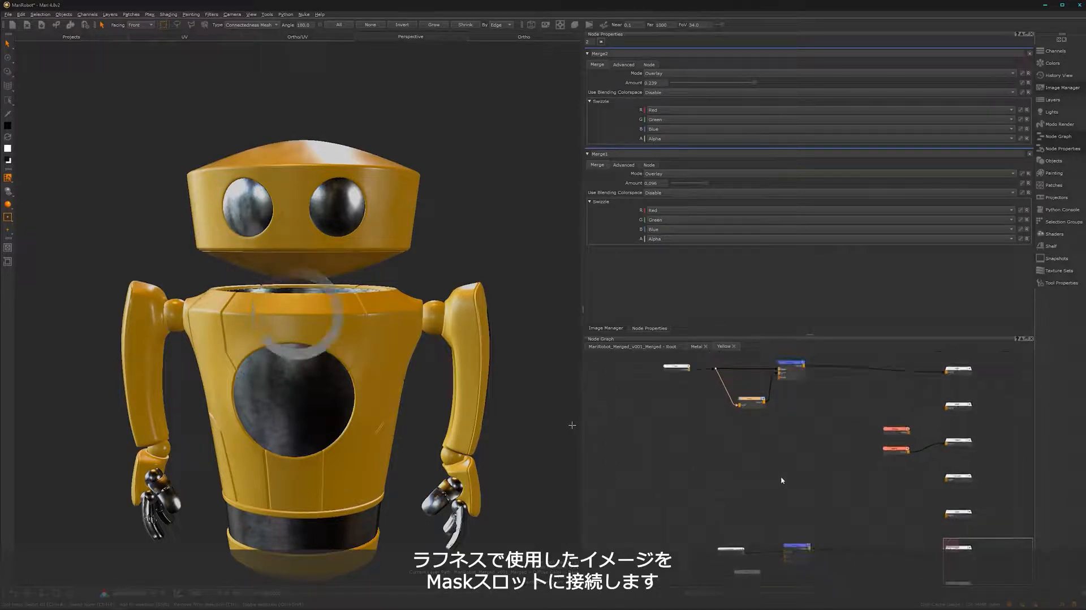
drag(812, 327, 812, 280)
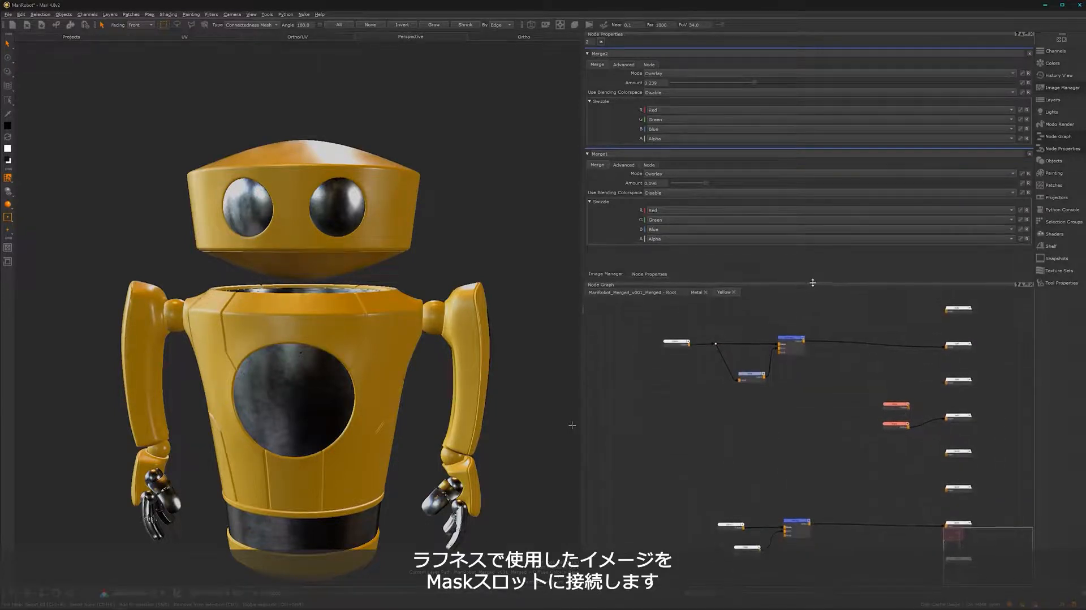
key(space)
middle_drag(431, 407, 501, 429)
alt+right_drag(501, 428, 708, 334)
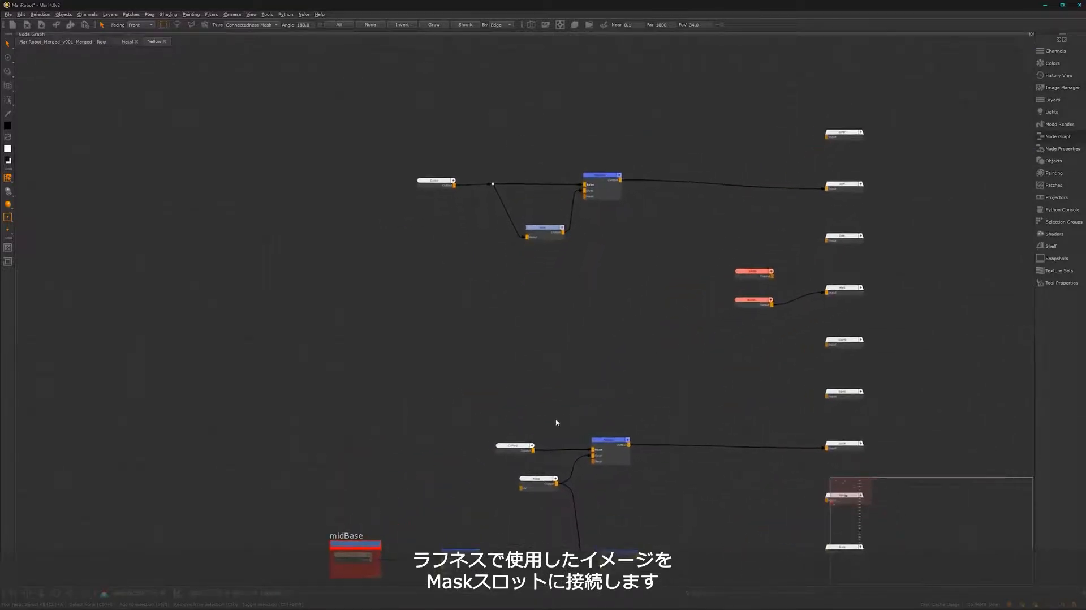
drag(557, 484, 591, 196)
key(space)
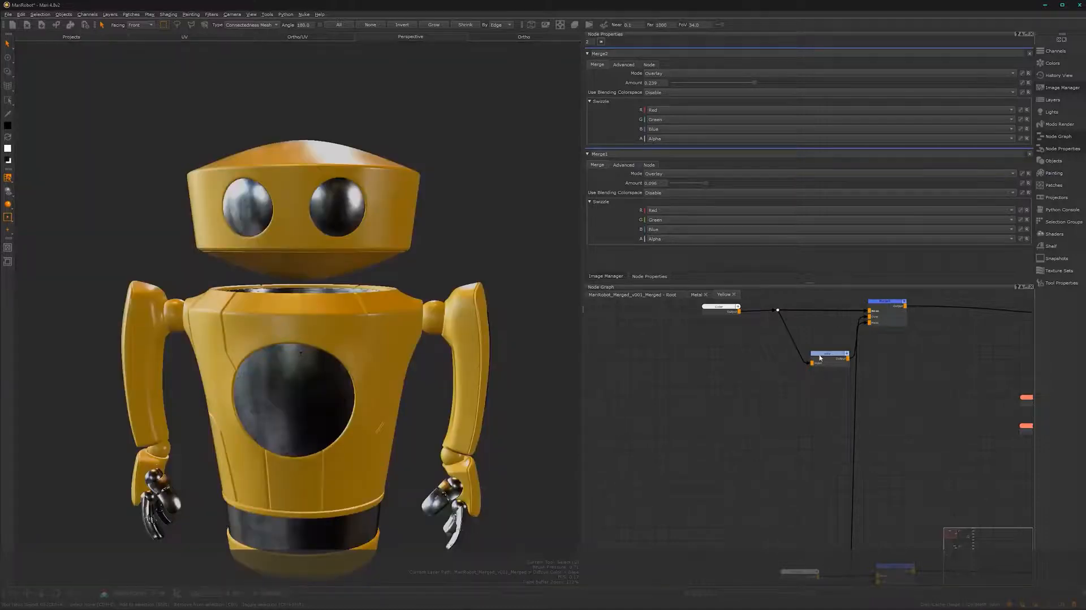
Open the HSV node's properties and compare the color breakup on the torso with Value Scale lowered to about 0.52 and raised above 2
drag(832, 357, 826, 355)
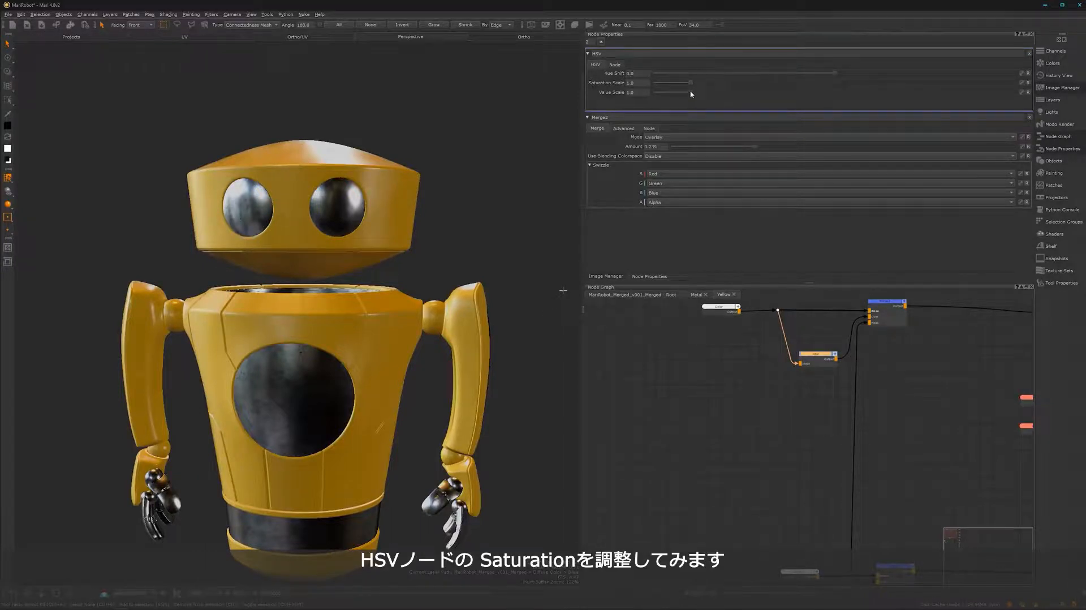
drag(673, 92, 673, 92)
alt+drag(338, 462, 315, 443)
alt+right_drag(315, 443, 420, 443)
alt+middle_drag(358, 447, 352, 358)
alt+drag(353, 359, 367, 376)
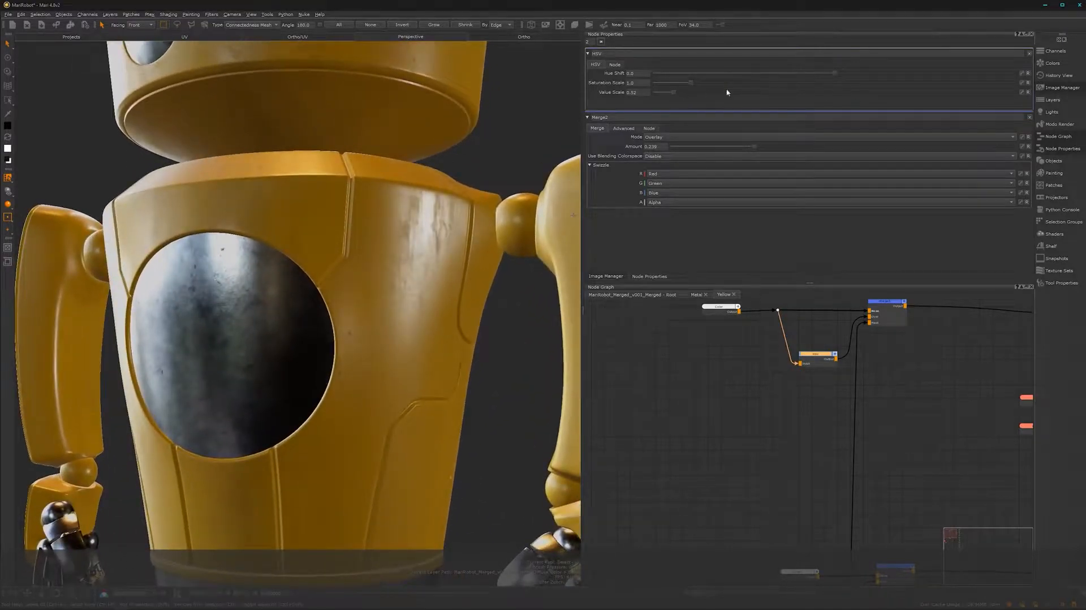
mouse_move(677, 93)
mouse_down()
mouse_move(828, 109)
mouse_move(763, 112)
mouse_up()
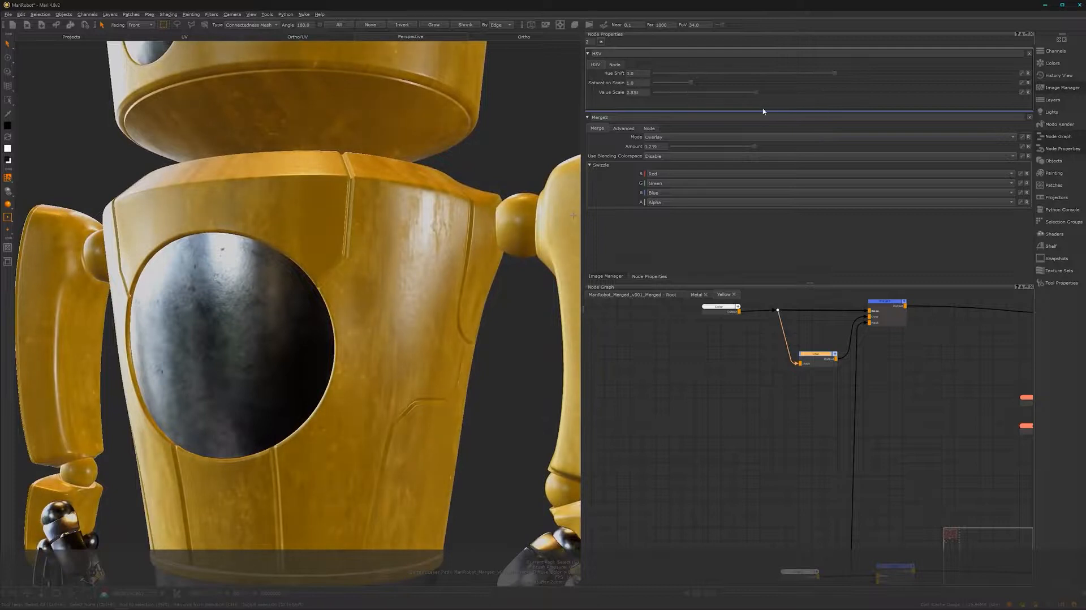
alt+middle_drag(277, 417, 311, 335)
alt+drag(340, 367, 334, 421)
alt+middle_drag(422, 348, 392, 407)
alt+drag(392, 407, 369, 362)
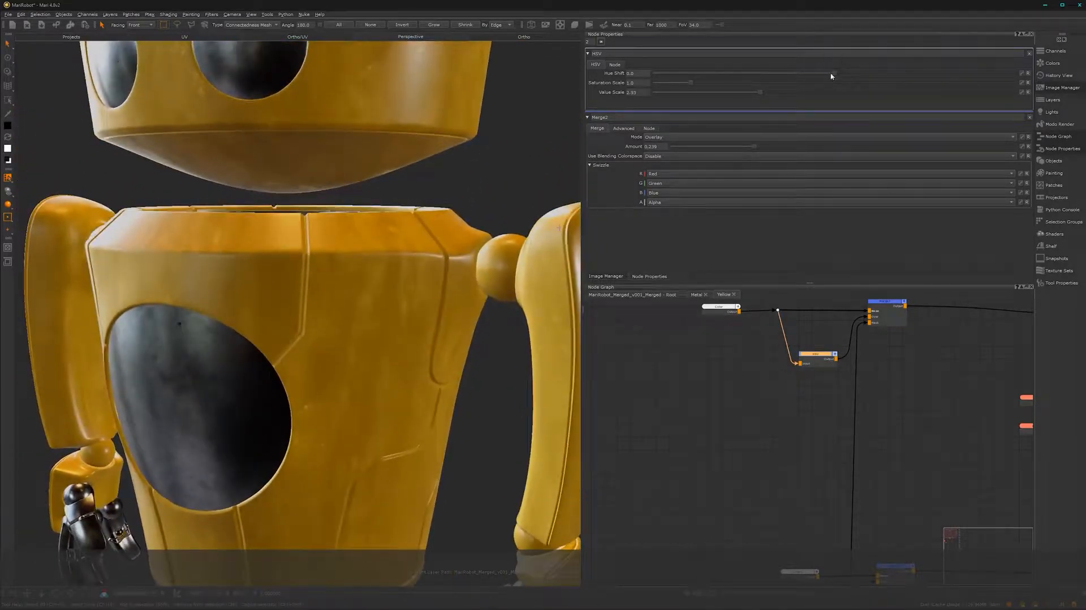
Set the HSV node's Hue Shift to about -4.6 and its Value Scale to about 1.5
drag(835, 75, 834, 74)
alt+middle_drag(308, 395, 359, 349)
mouse_move(358, 349)
alt+mouse_down()
mouse_move(332, 342)
mouse_move(395, 336)
mouse_move(373, 335)
alt+mouse_up()
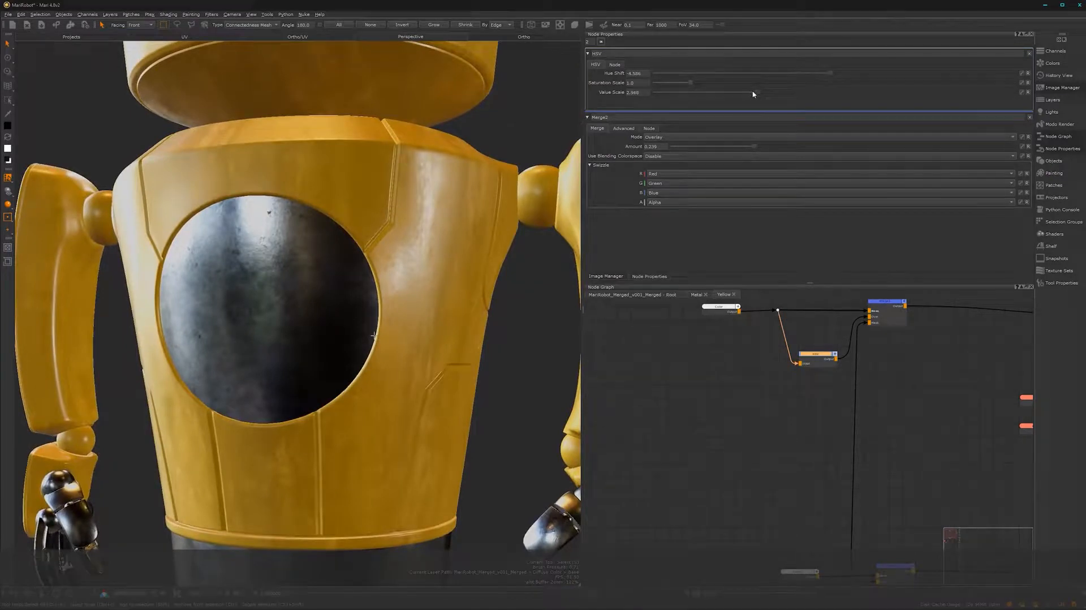
drag(736, 95, 708, 100)
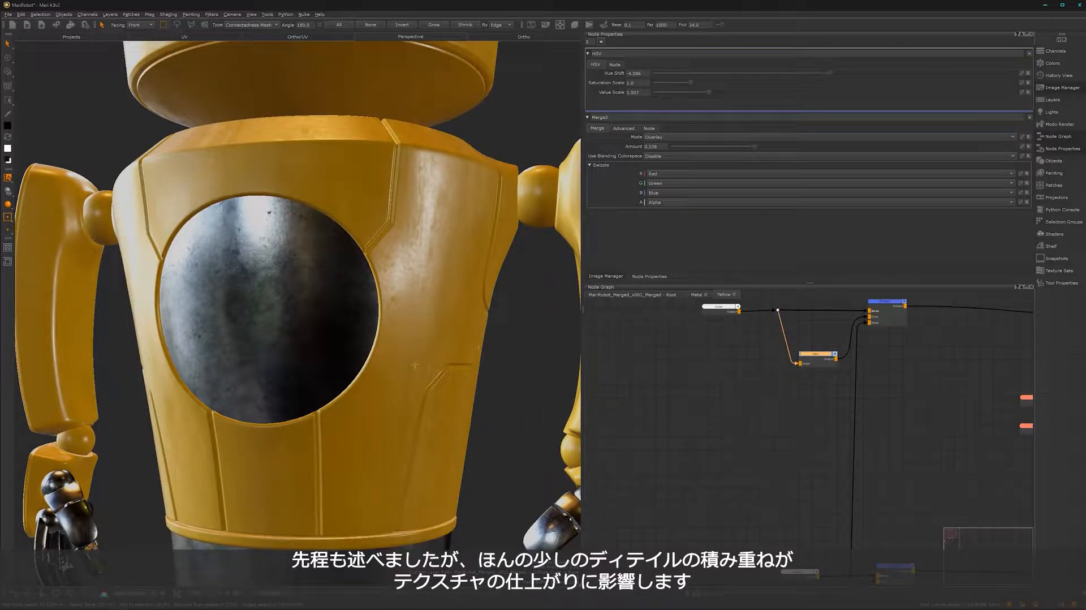
Examine the subtle color variation of the yellow paint around the torso and its lower panels
alt+middle_drag(387, 390, 397, 332)
alt+drag(413, 339, 471, 348)
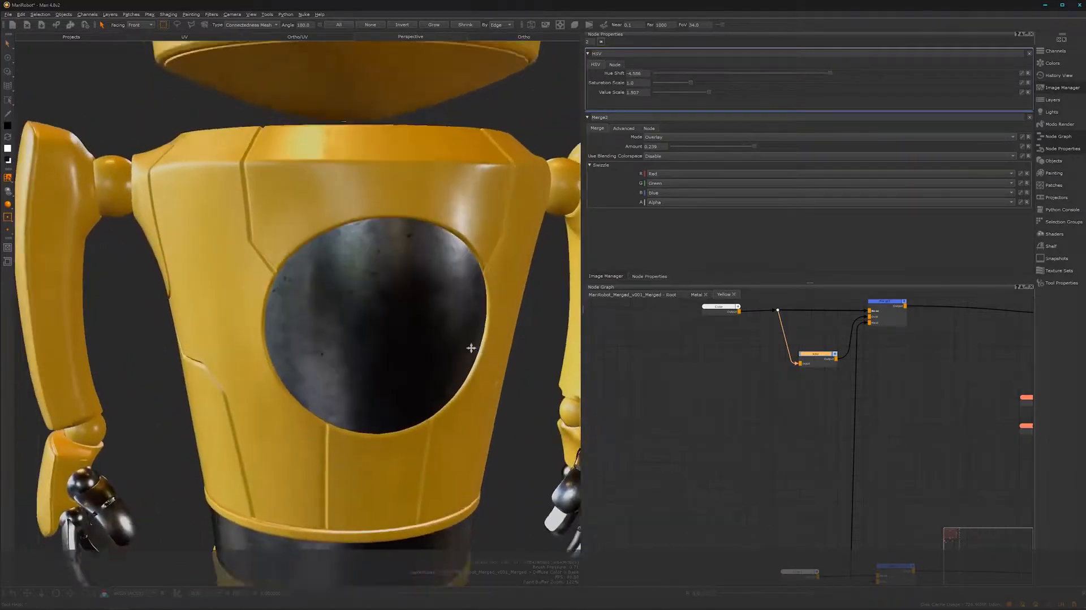
alt+middle_drag(471, 348, 481, 403)
alt+right_drag(477, 315, 376, 420)
alt+drag(375, 419, 341, 379)
alt+middle_drag(340, 378, 330, 284)
alt+drag(334, 363, 319, 365)
alt+right_drag(377, 370, 468, 376)
alt+middle_drag(468, 376, 412, 364)
alt+drag(362, 366, 386, 367)
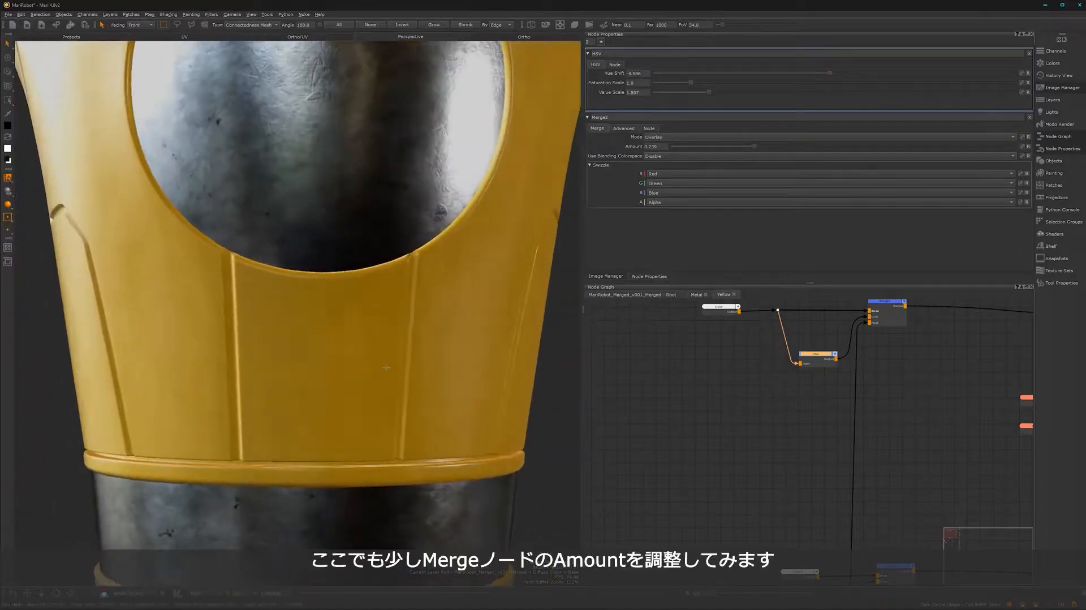
Lower the Amount of the Merge node that blends the HSV color variation to about 0.83
alt+right_drag(863, 344, 871, 381)
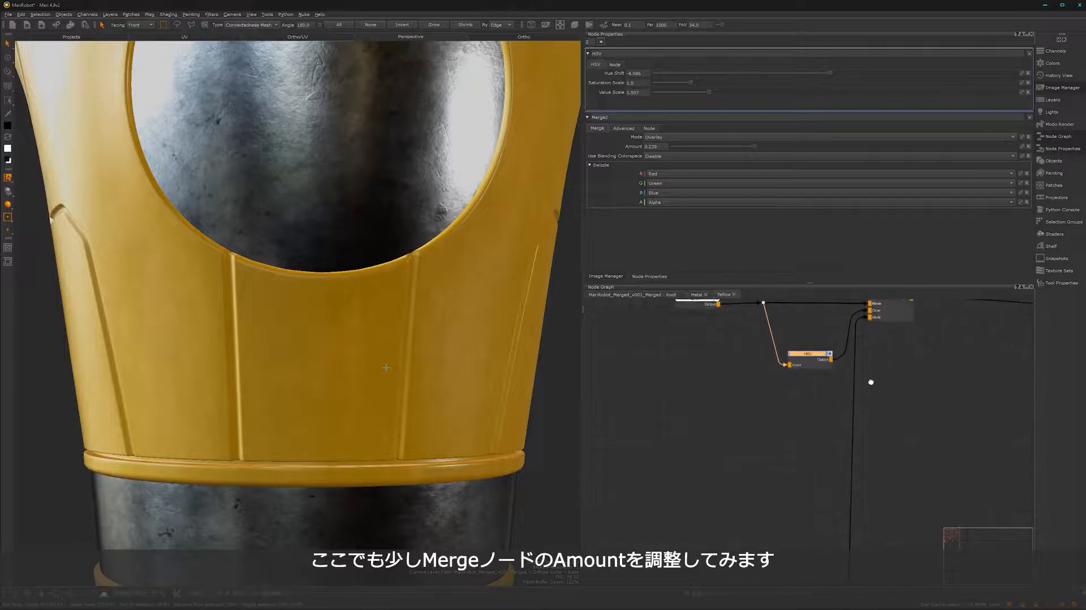
alt+middle_drag(871, 381, 805, 454)
click(823, 369)
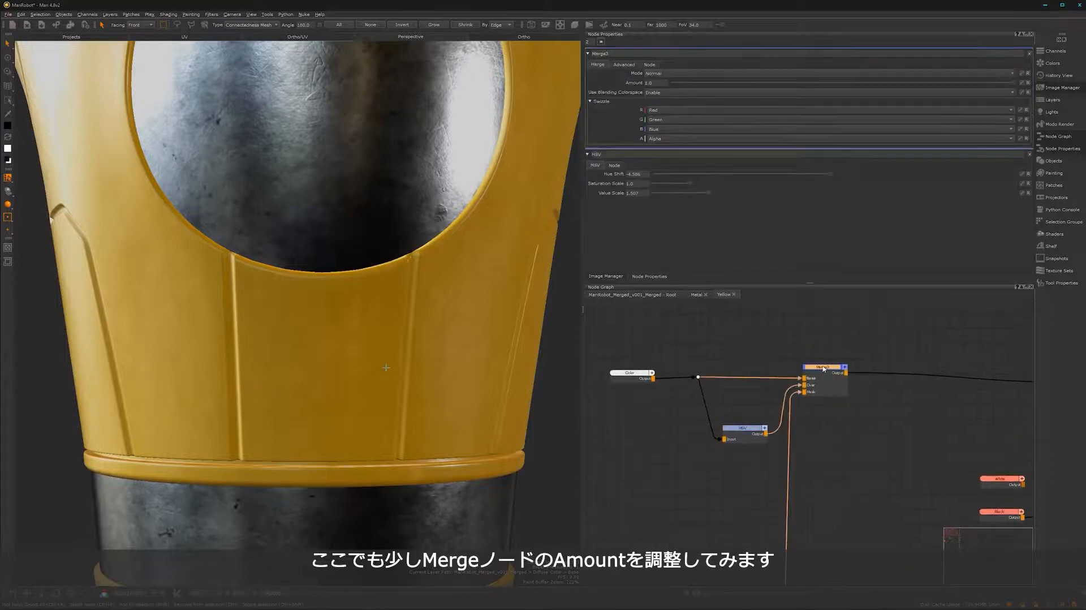
drag(1014, 84, 957, 83)
Examine the yellow paint across the robot's torso, arms and head, and nudge the Color node slightly away from the Merge node
alt+drag(413, 371, 375, 373)
alt+middle_drag(464, 338, 418, 551)
alt+drag(482, 321, 480, 351)
alt+right_drag(440, 370, 400, 461)
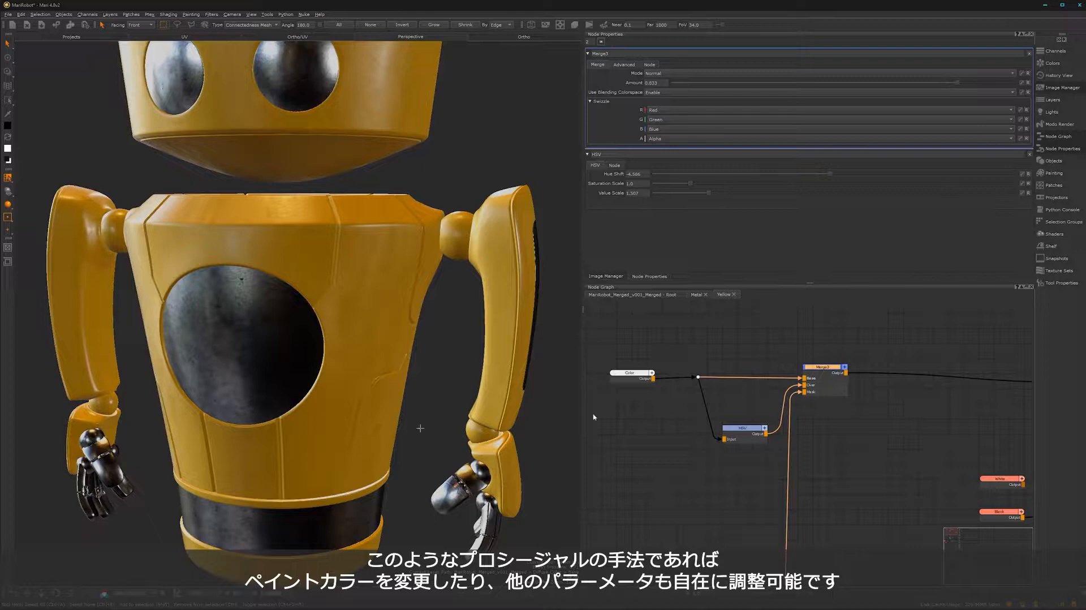
drag(639, 373, 631, 372)
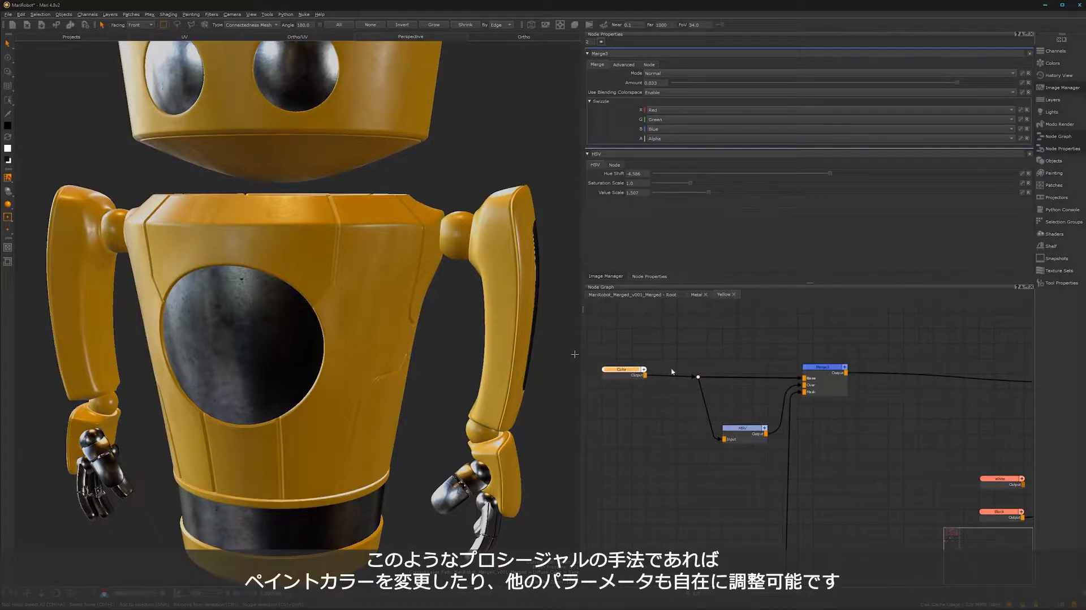
drag(628, 375, 624, 377)
mouse_move(431, 410)
alt+mouse_down()
mouse_move(311, 391)
mouse_move(436, 400)
alt+mouse_up()
alt+right_drag(423, 395, 365, 412)
middle_drag(365, 412, 417, 408)
alt+right_drag(766, 494, 724, 543)
alt+middle_drag(758, 517, 746, 450)
mouse_move(355, 404)
alt+mouse_down()
mouse_move(407, 404)
mouse_move(303, 401)
mouse_move(348, 402)
alt+mouse_up()
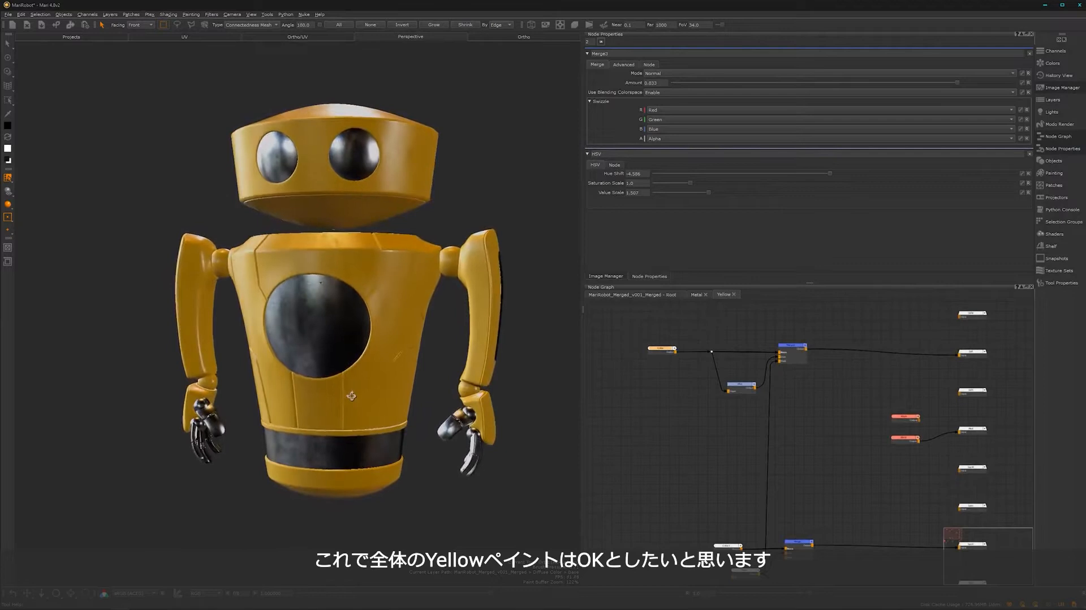
Return to the root node graph, make room beside the Yellow group, and create a Multi-Channel Bake Point node for the Arnold Standard Surface model
click(649, 294)
alt+right_drag(762, 485, 900, 403)
alt+middle_drag(799, 458, 836, 278)
alt+right_drag(760, 487, 899, 461)
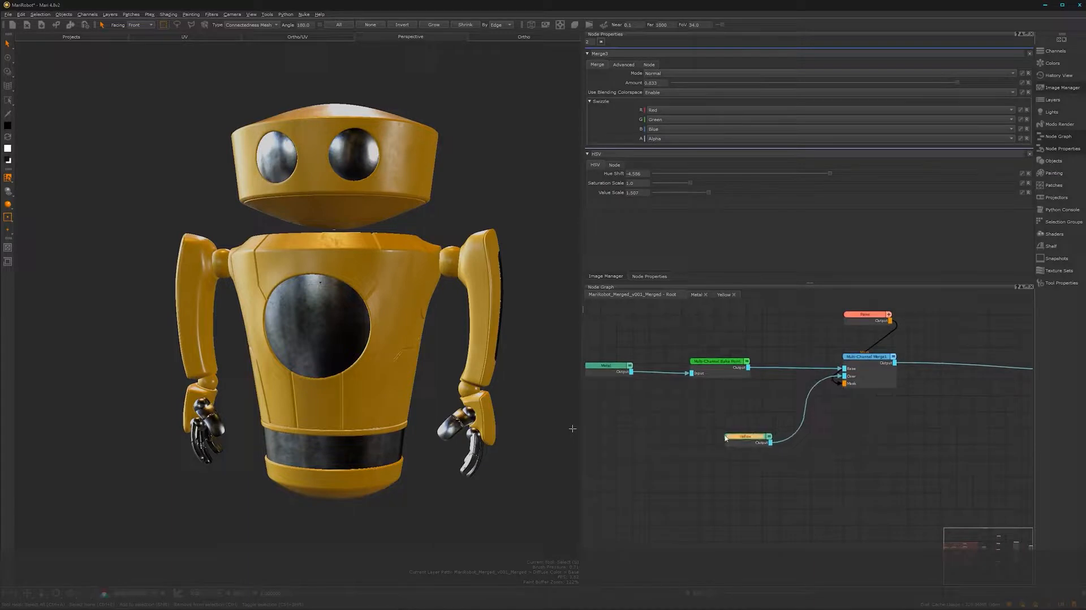
drag(759, 443, 714, 447)
key(Tab)
text(bak)
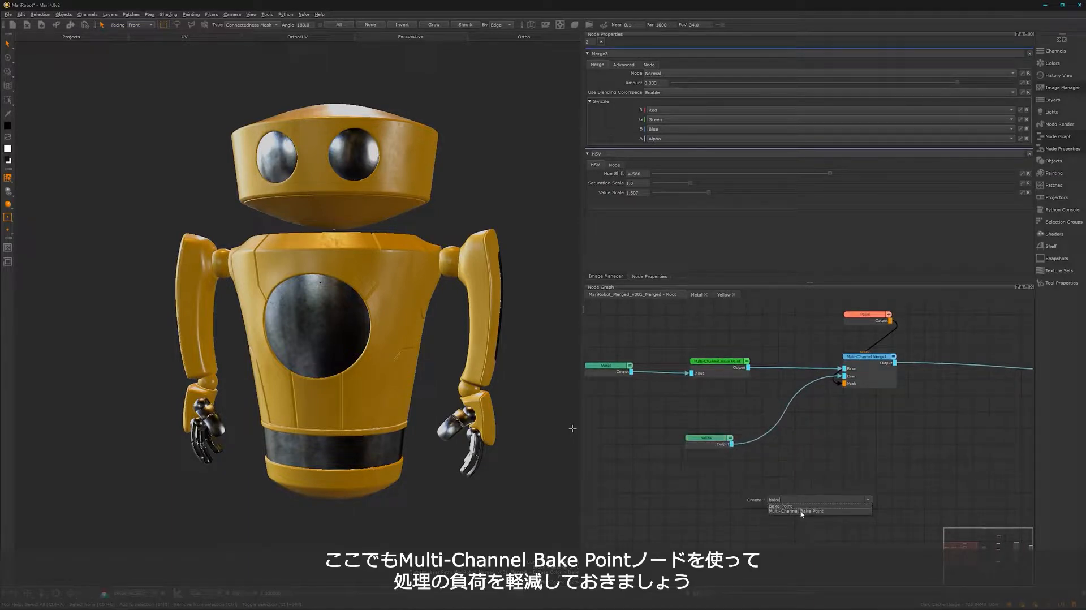
click(801, 511)
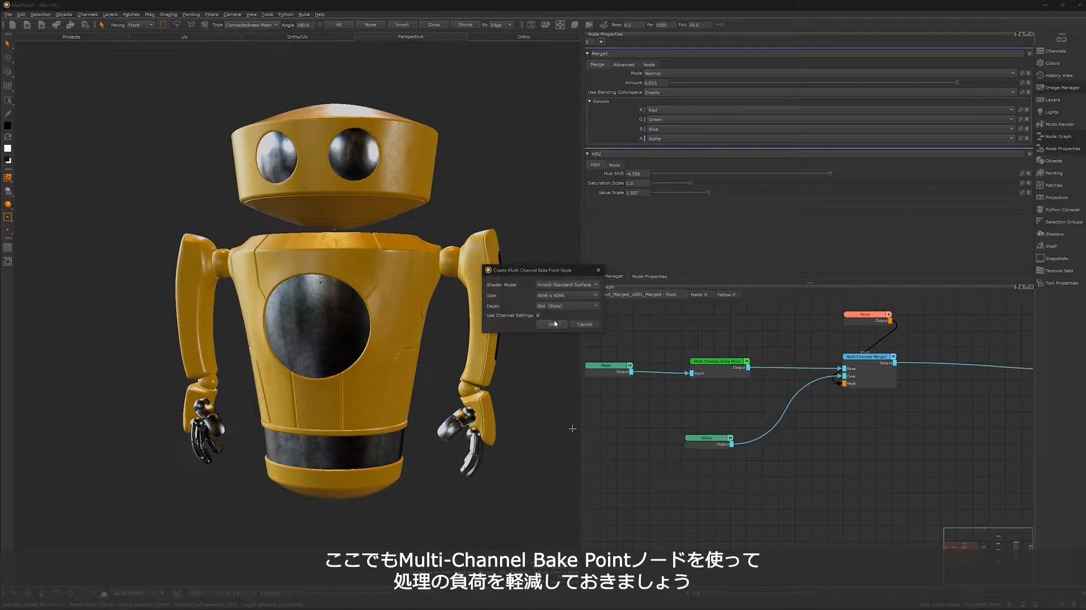
click(551, 324)
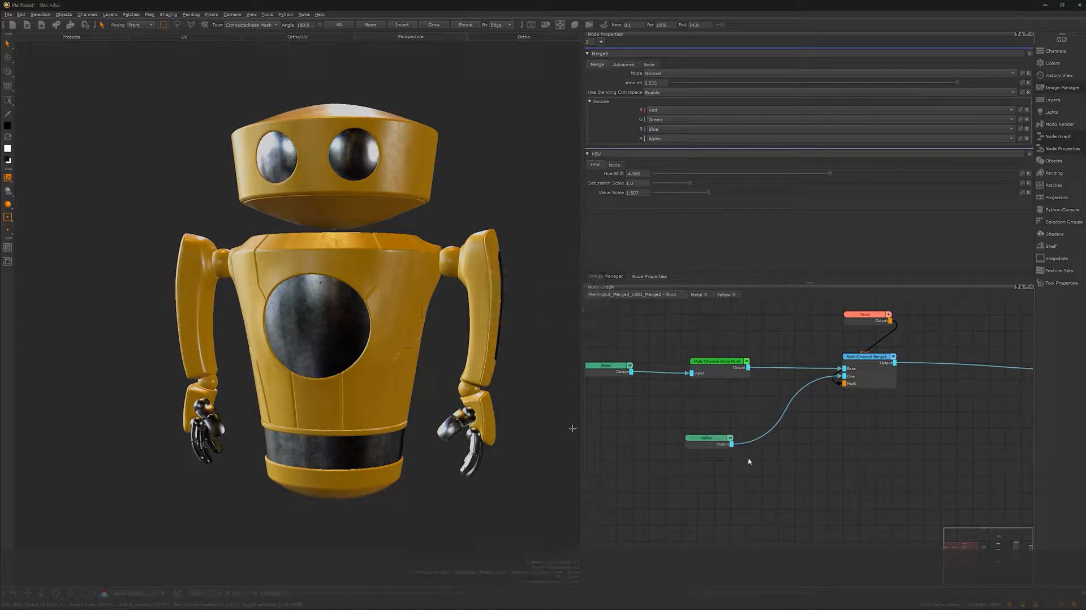
Insert the new bake point between the Yellow group and the Over input of the Multi-Channel Merge node
drag(732, 444, 747, 506)
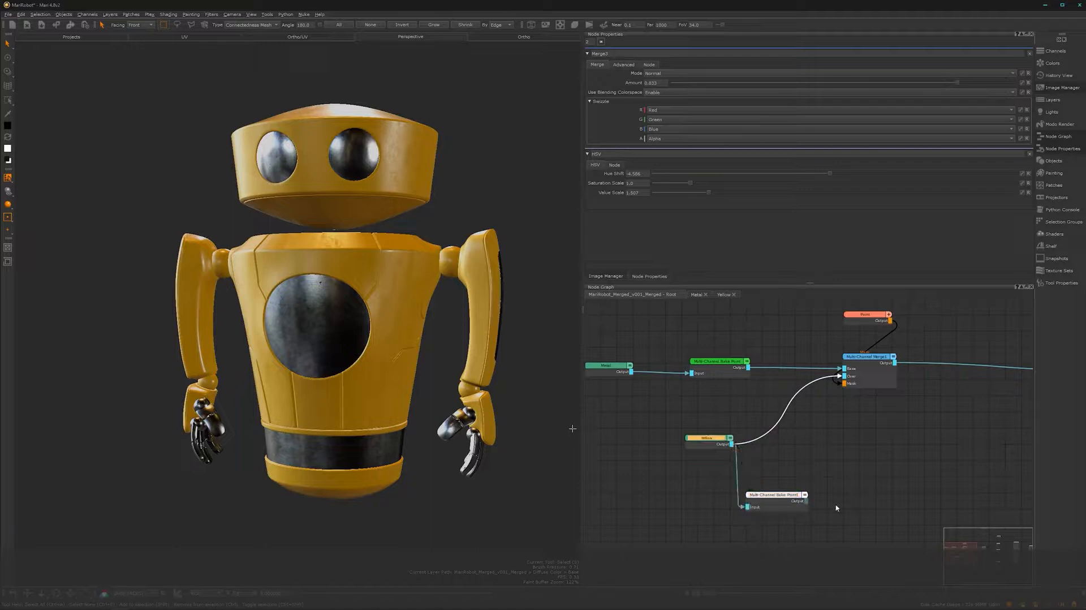
click(807, 501)
click(804, 495)
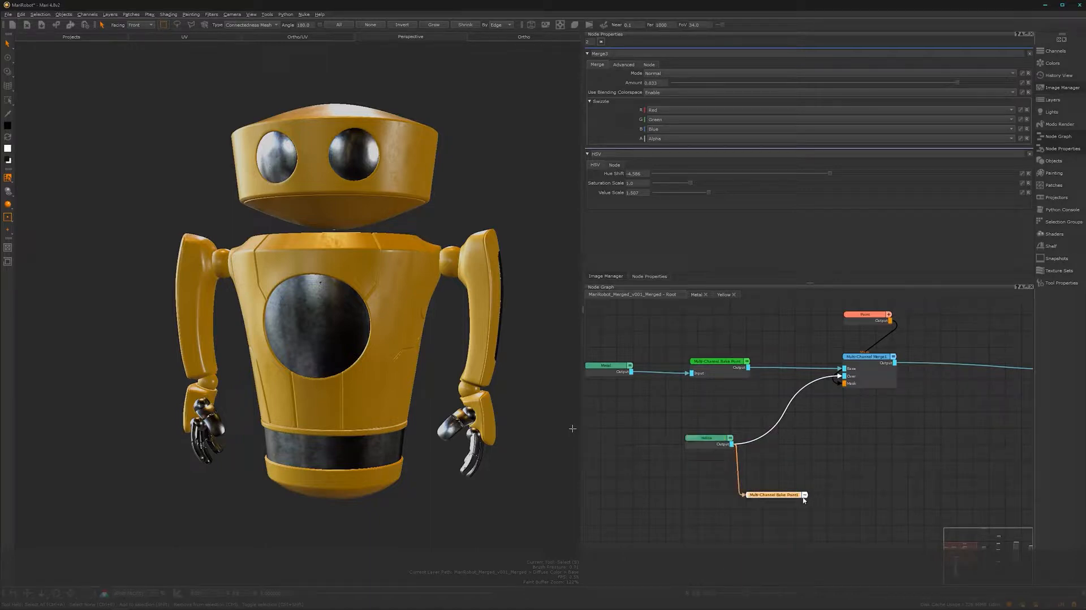
click(804, 495)
click(805, 495)
drag(809, 501, 855, 382)
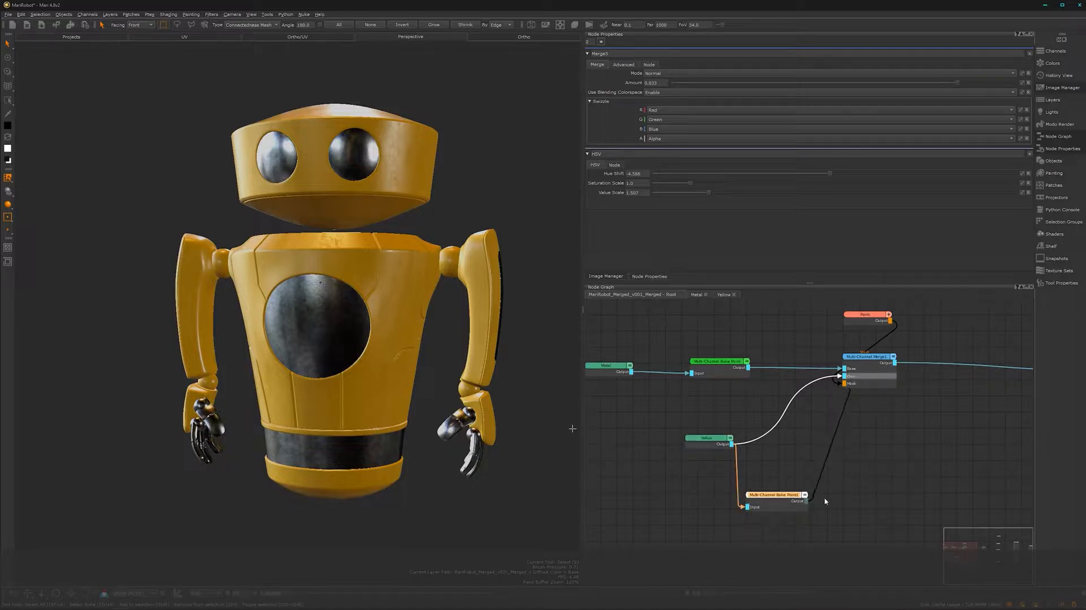
drag(769, 502, 789, 442)
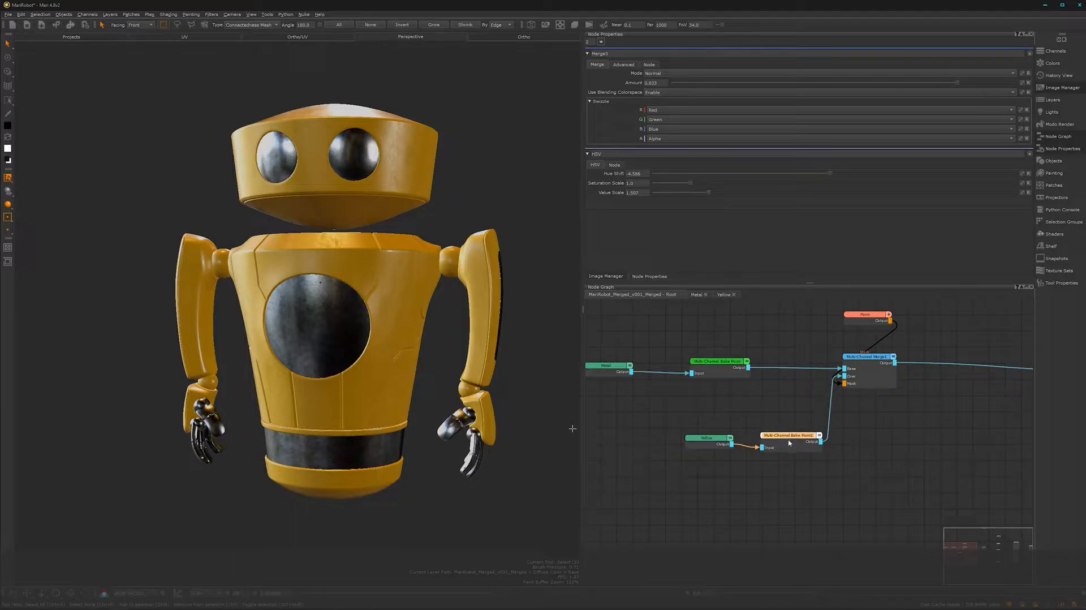
Bake the active channels of the Yellow group's bake point and shift the Yellow node slightly away from it
double_click(794, 440)
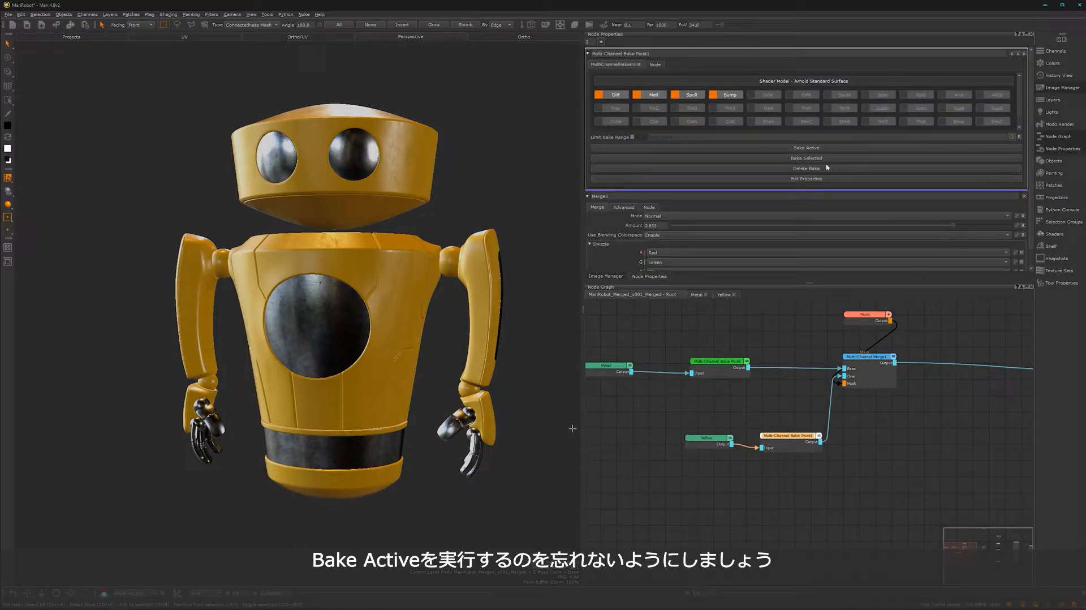
click(816, 149)
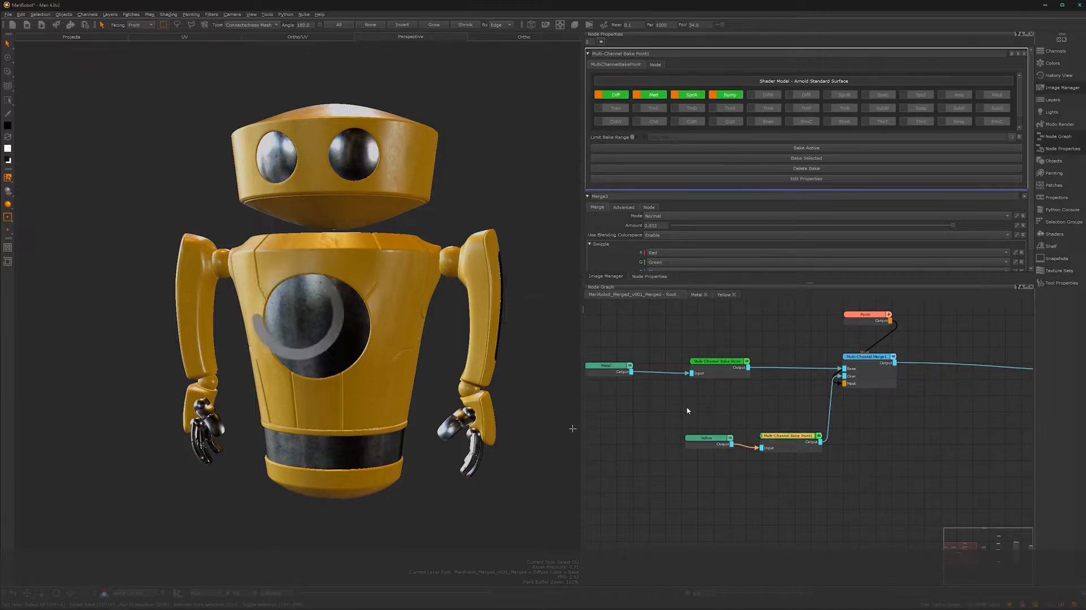
drag(720, 440, 711, 445)
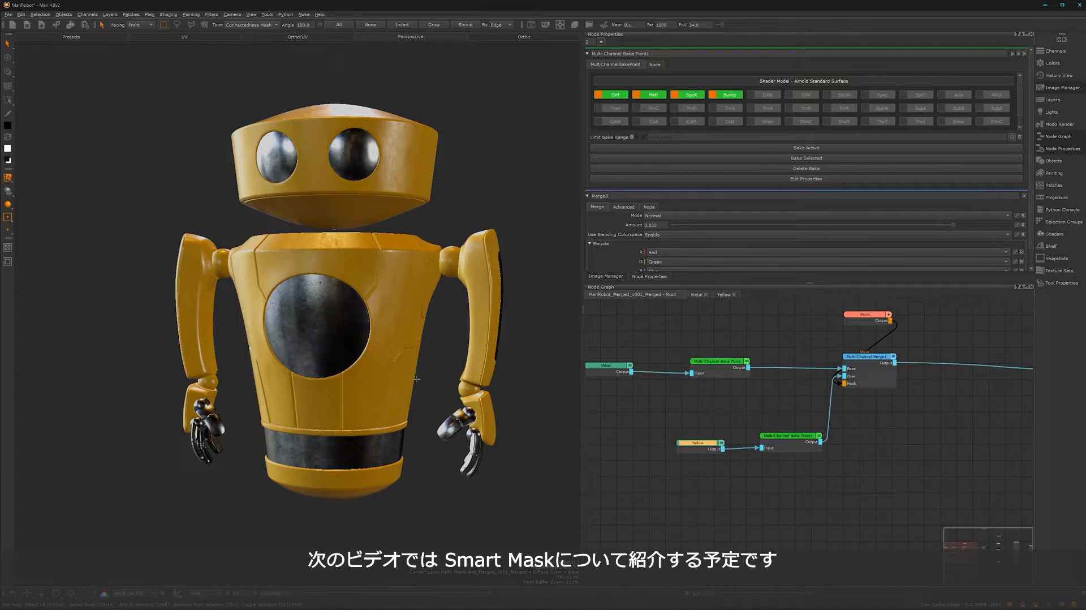
Inspect the robot's baked yellow paint and metal, both close up on the torso and across the full body
mouse_move(383, 356)
middle_down()
mouse_move(519, 407)
mouse_move(417, 375)
mouse_move(413, 335)
mouse_move(388, 339)
middle_up()
middle_drag(401, 396, 370, 382)
scroll(370, 381, up, 5)
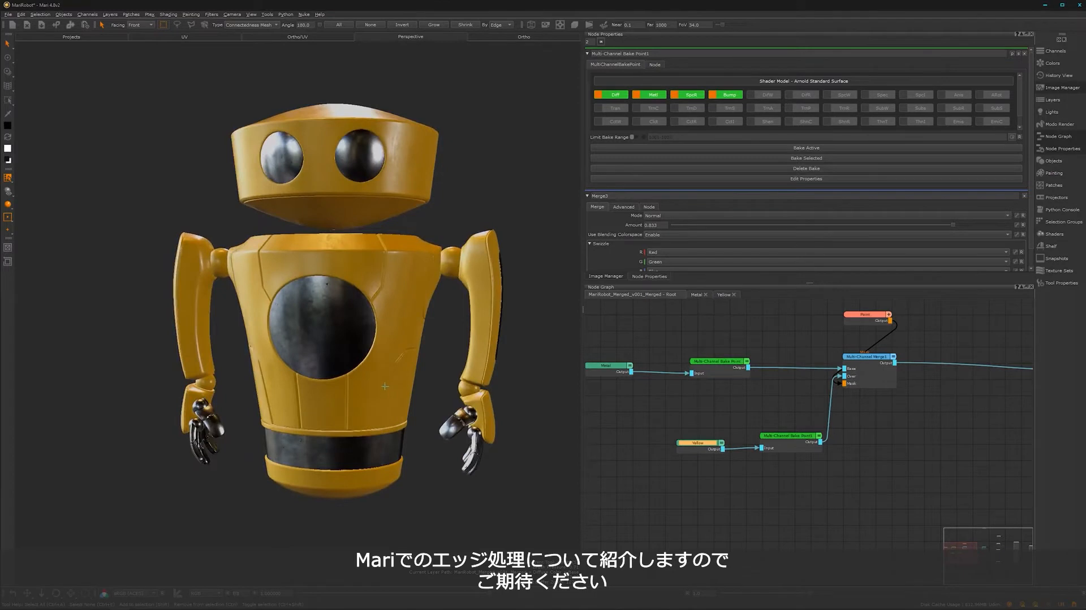
middle_drag(391, 435, 378, 388)
scroll(364, 360, up, 3)
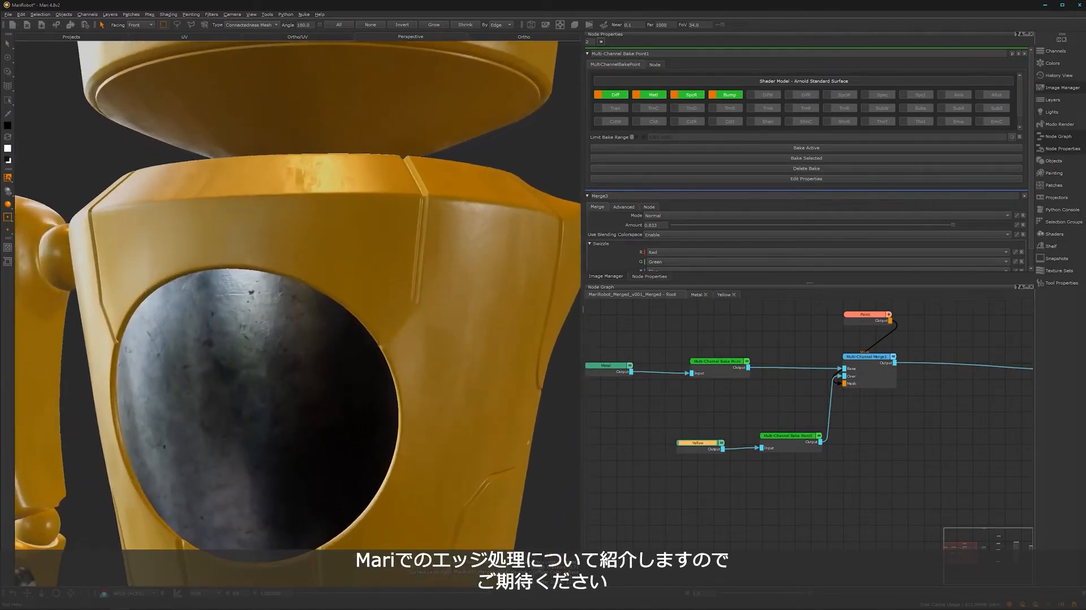
scroll(355, 347, up, 3)
scroll(378, 407, down, 8)
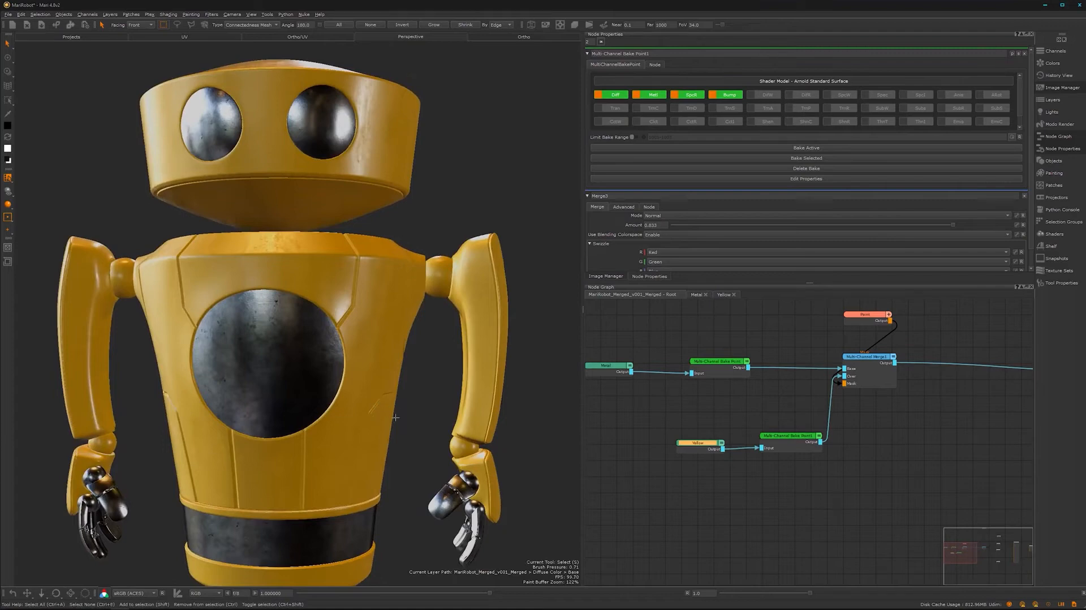